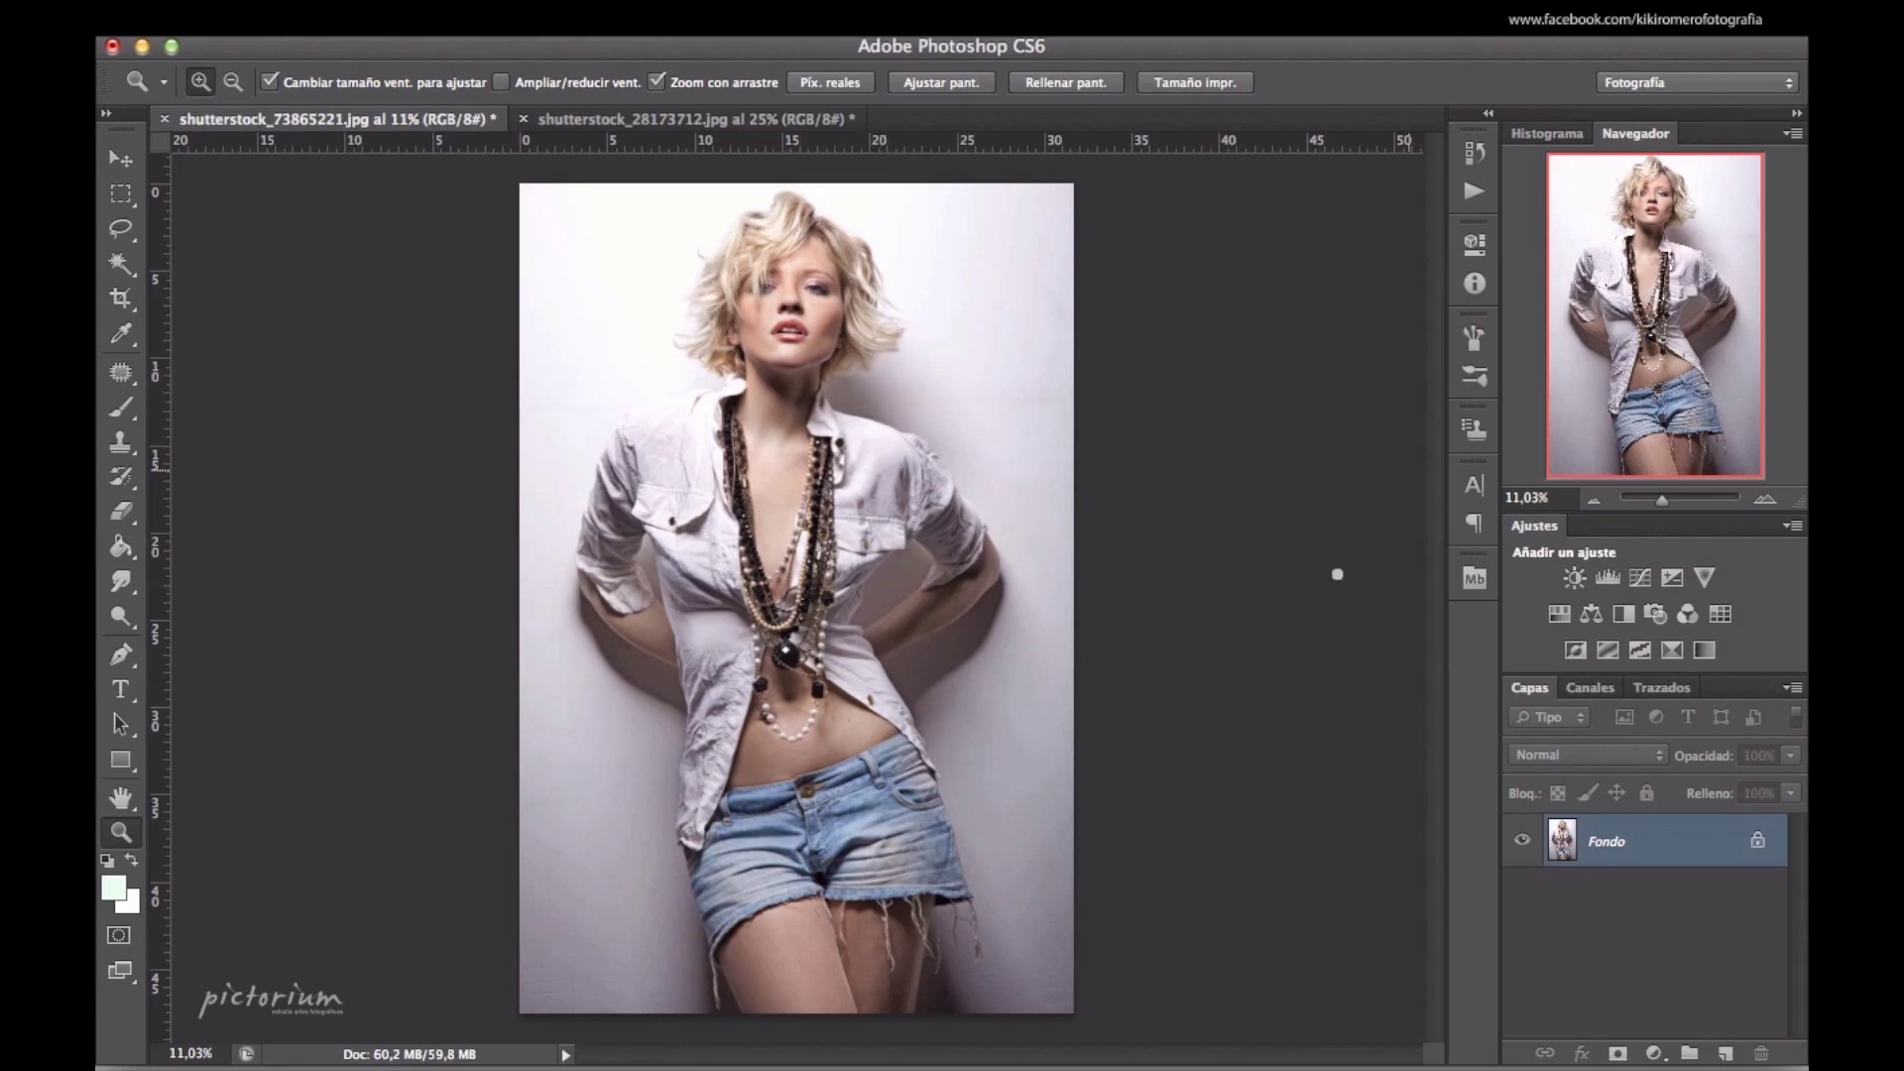
# Zoom in and scroll around the portrait to inspect it
pyautogui.moveTo(845, 353); pyautogui.dragTo(889, 416)
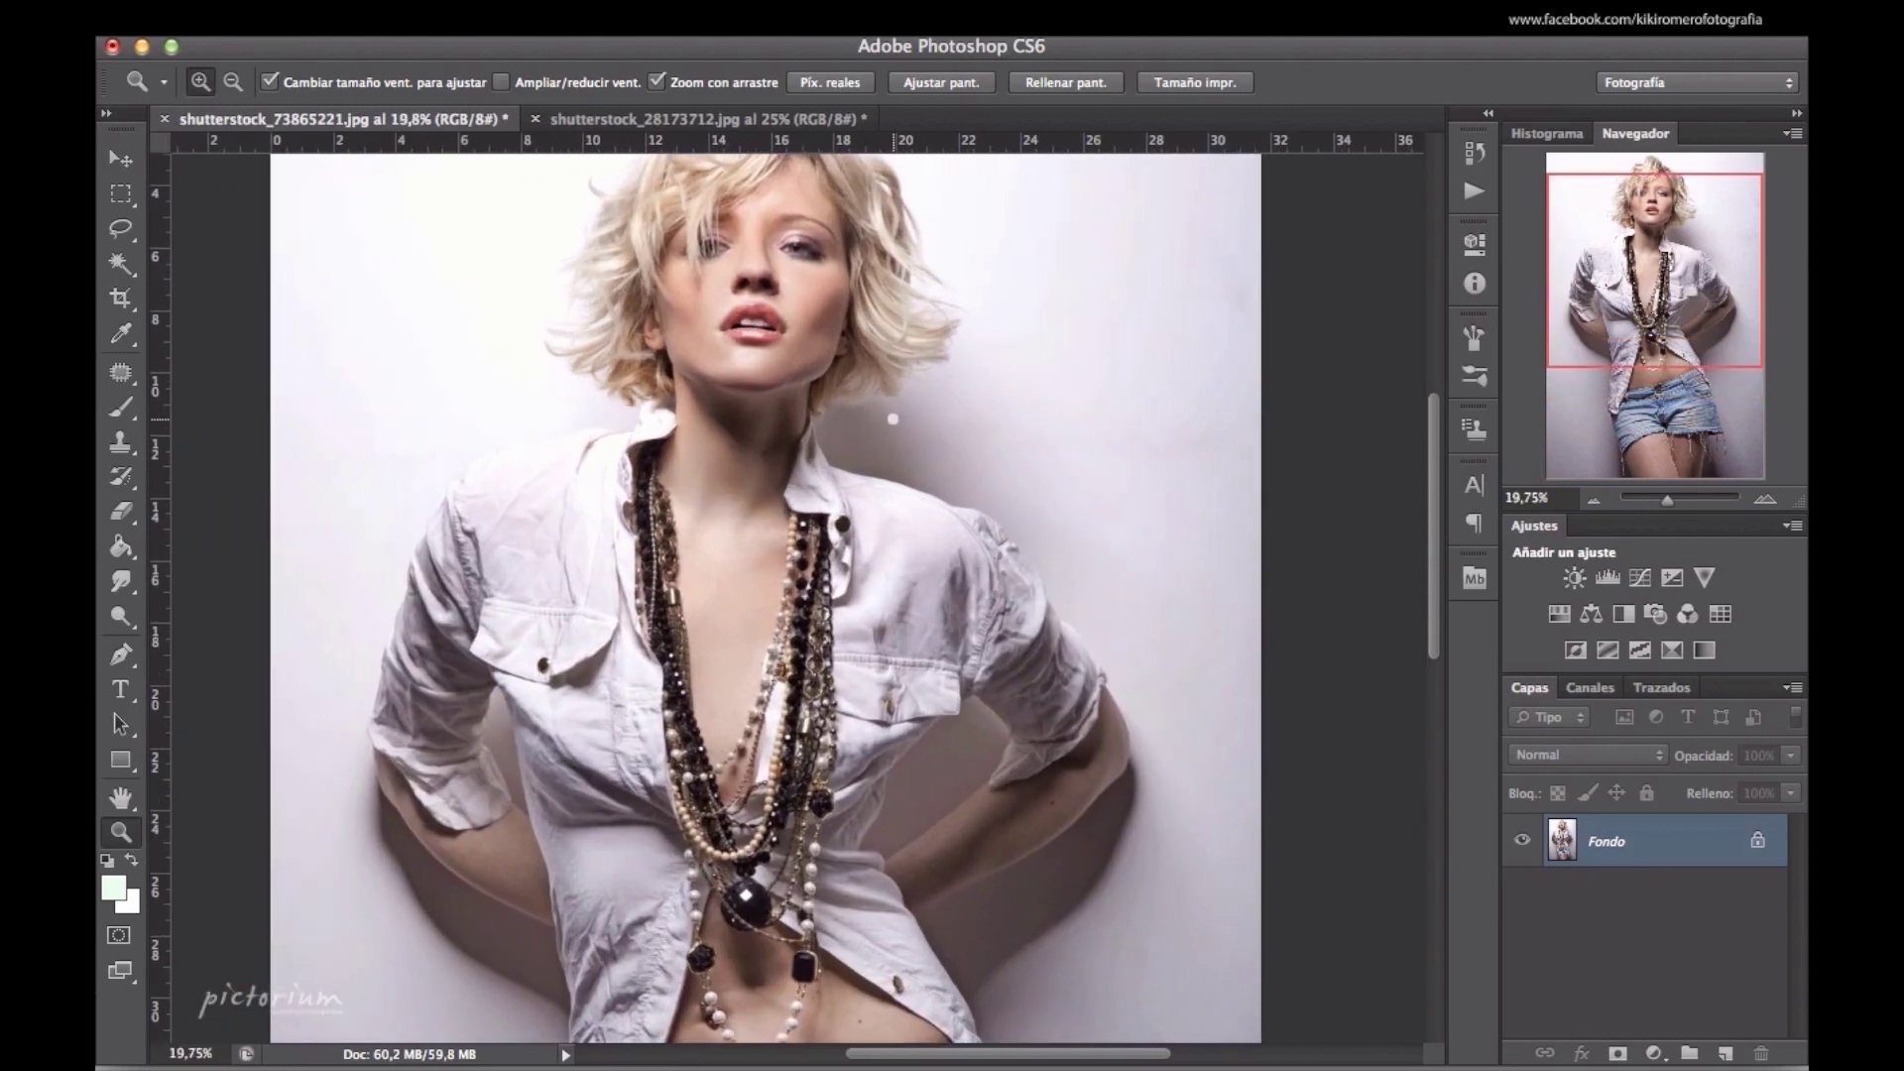
pyautogui.scroll(5, 890, 421)
pyautogui.scroll(-3, 892, 417)
pyautogui.scroll(-2, 922, 476)
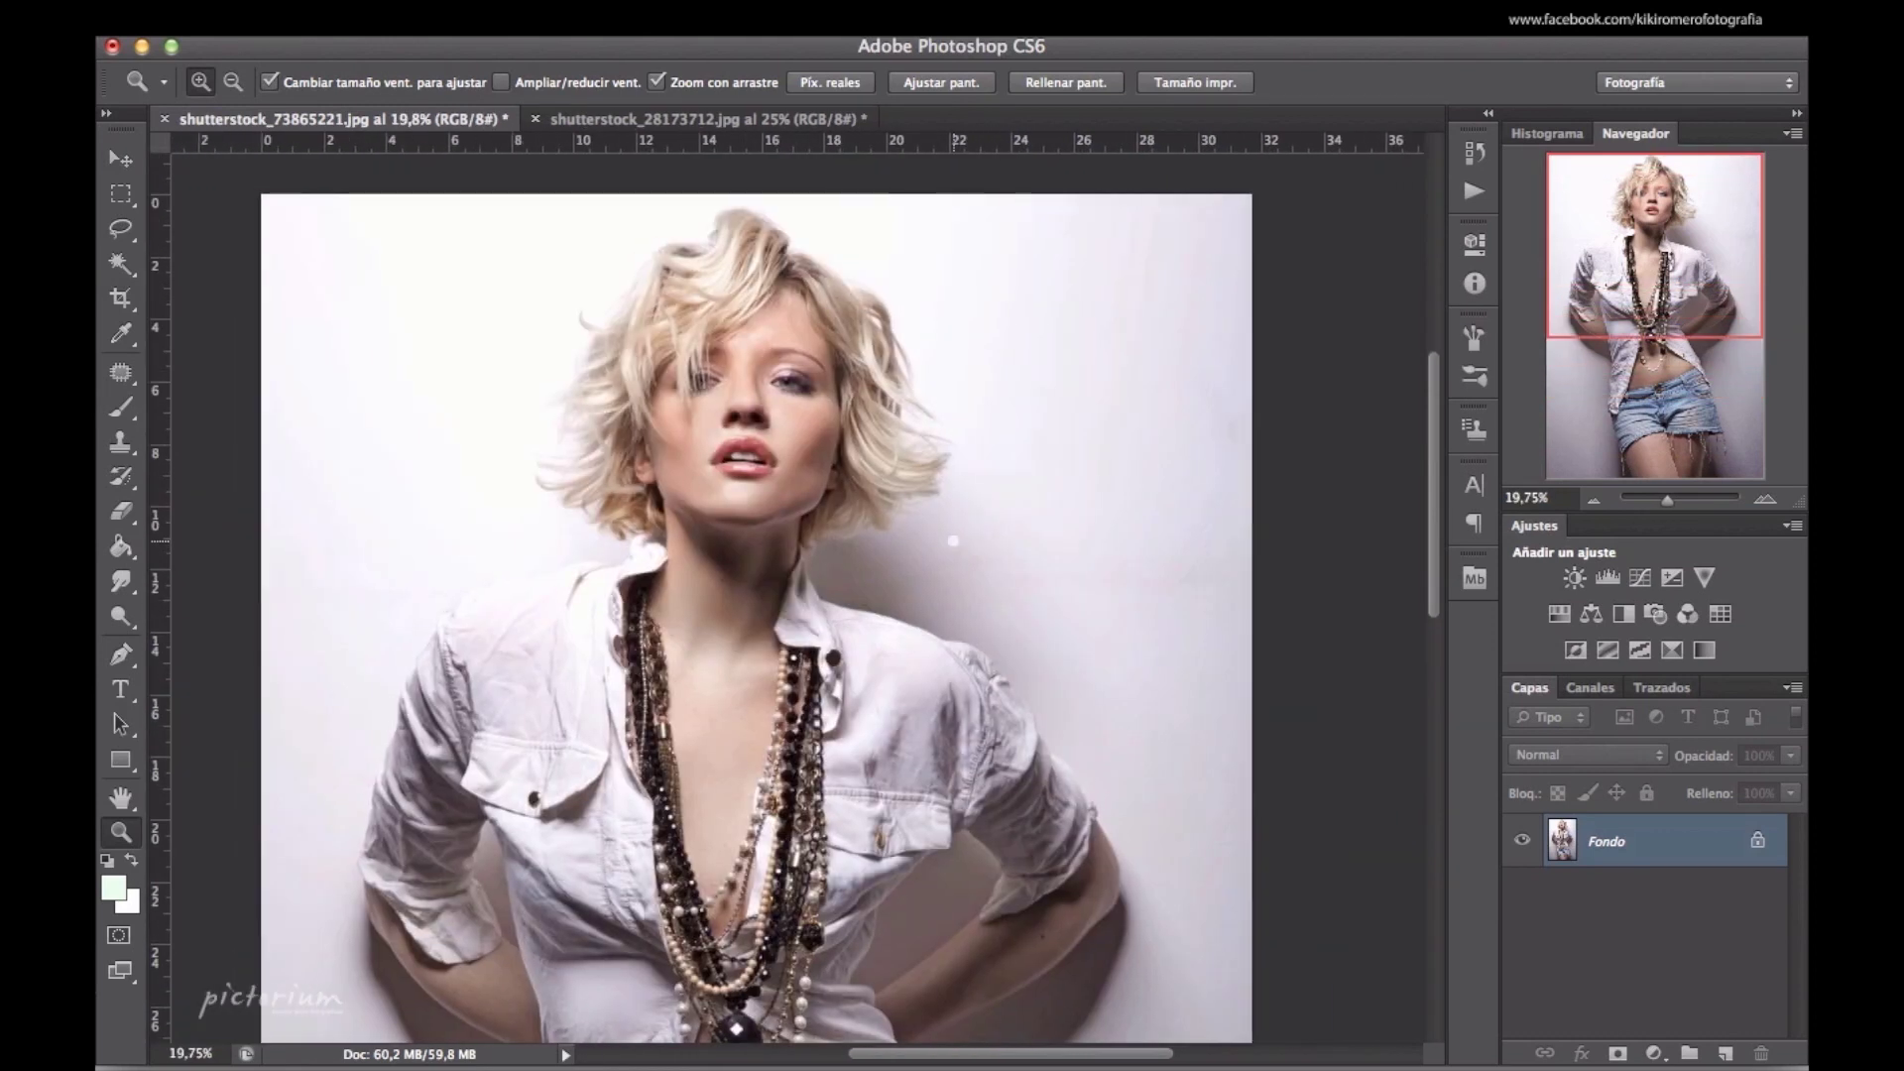
pyautogui.scroll(-3, 957, 545)
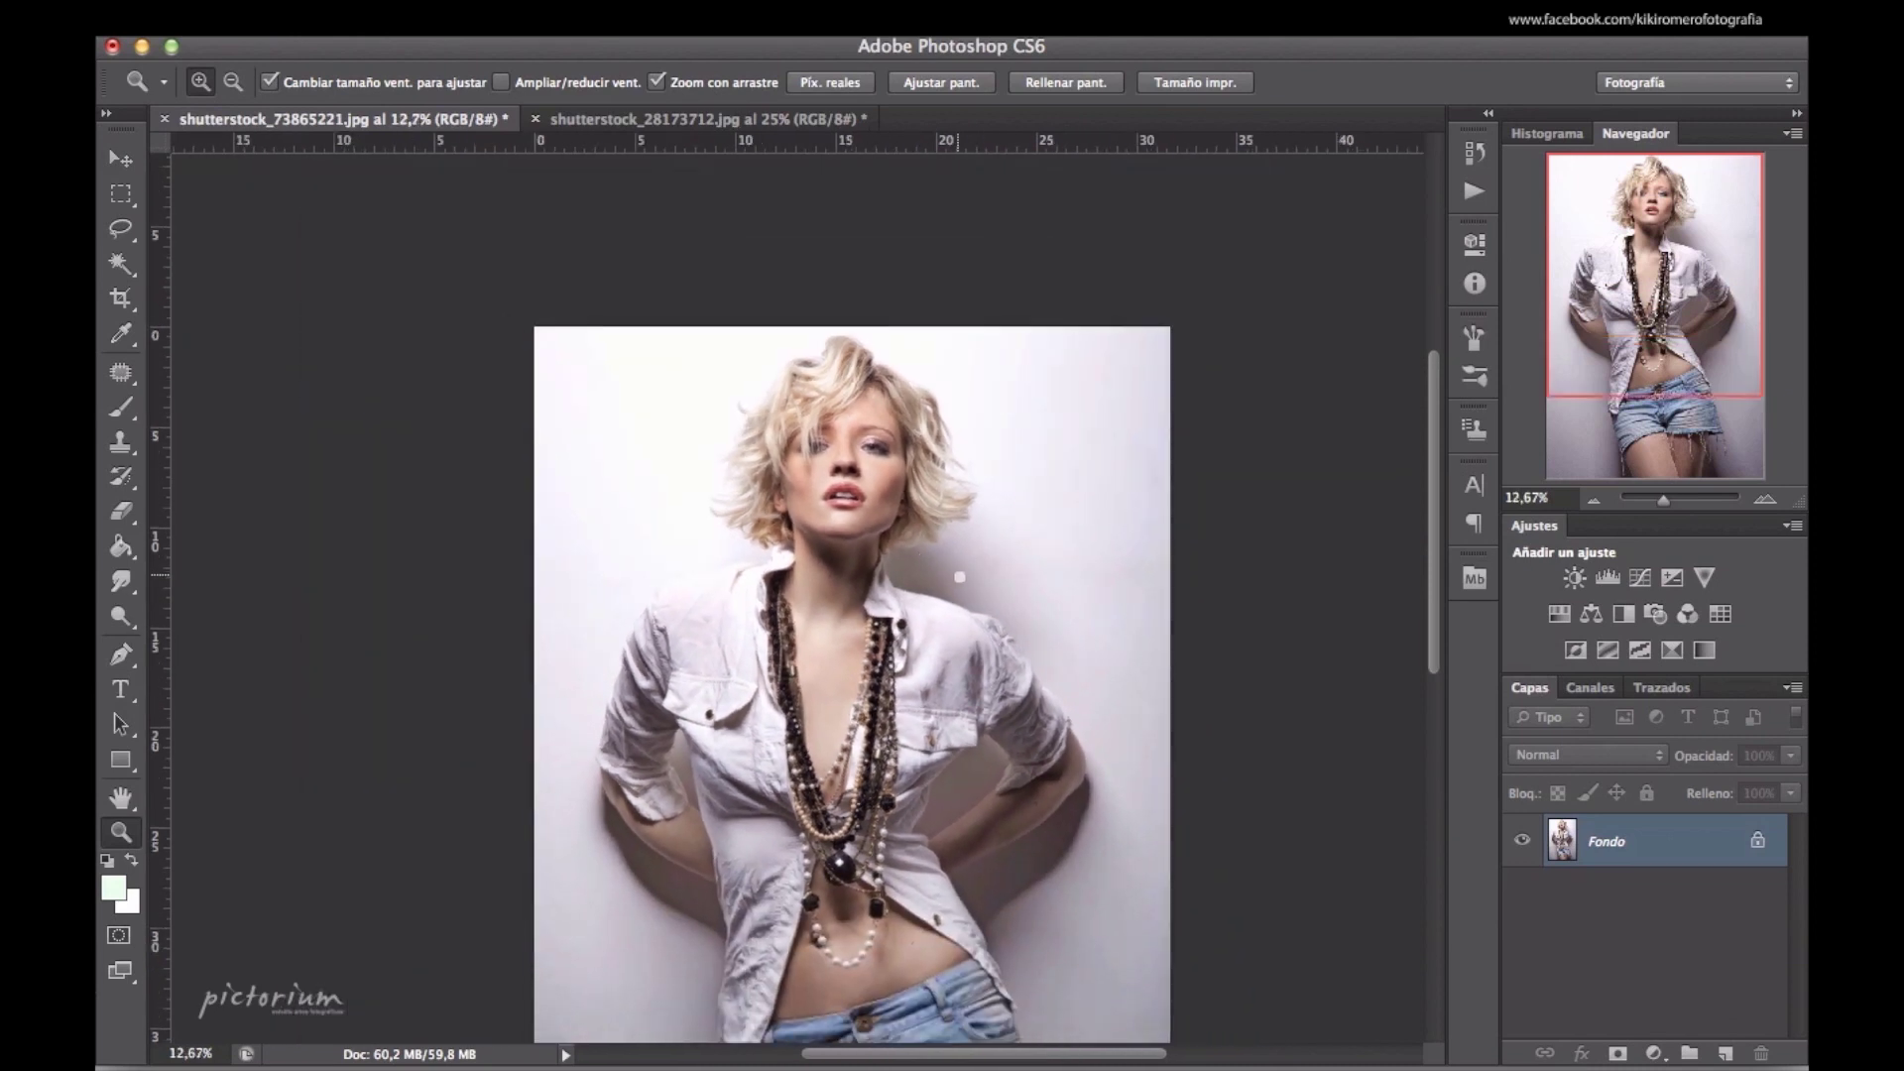
pyautogui.scroll(-2, 966, 565)
pyautogui.scroll(2, 969, 570)
pyautogui.scroll(-1, 972, 565)
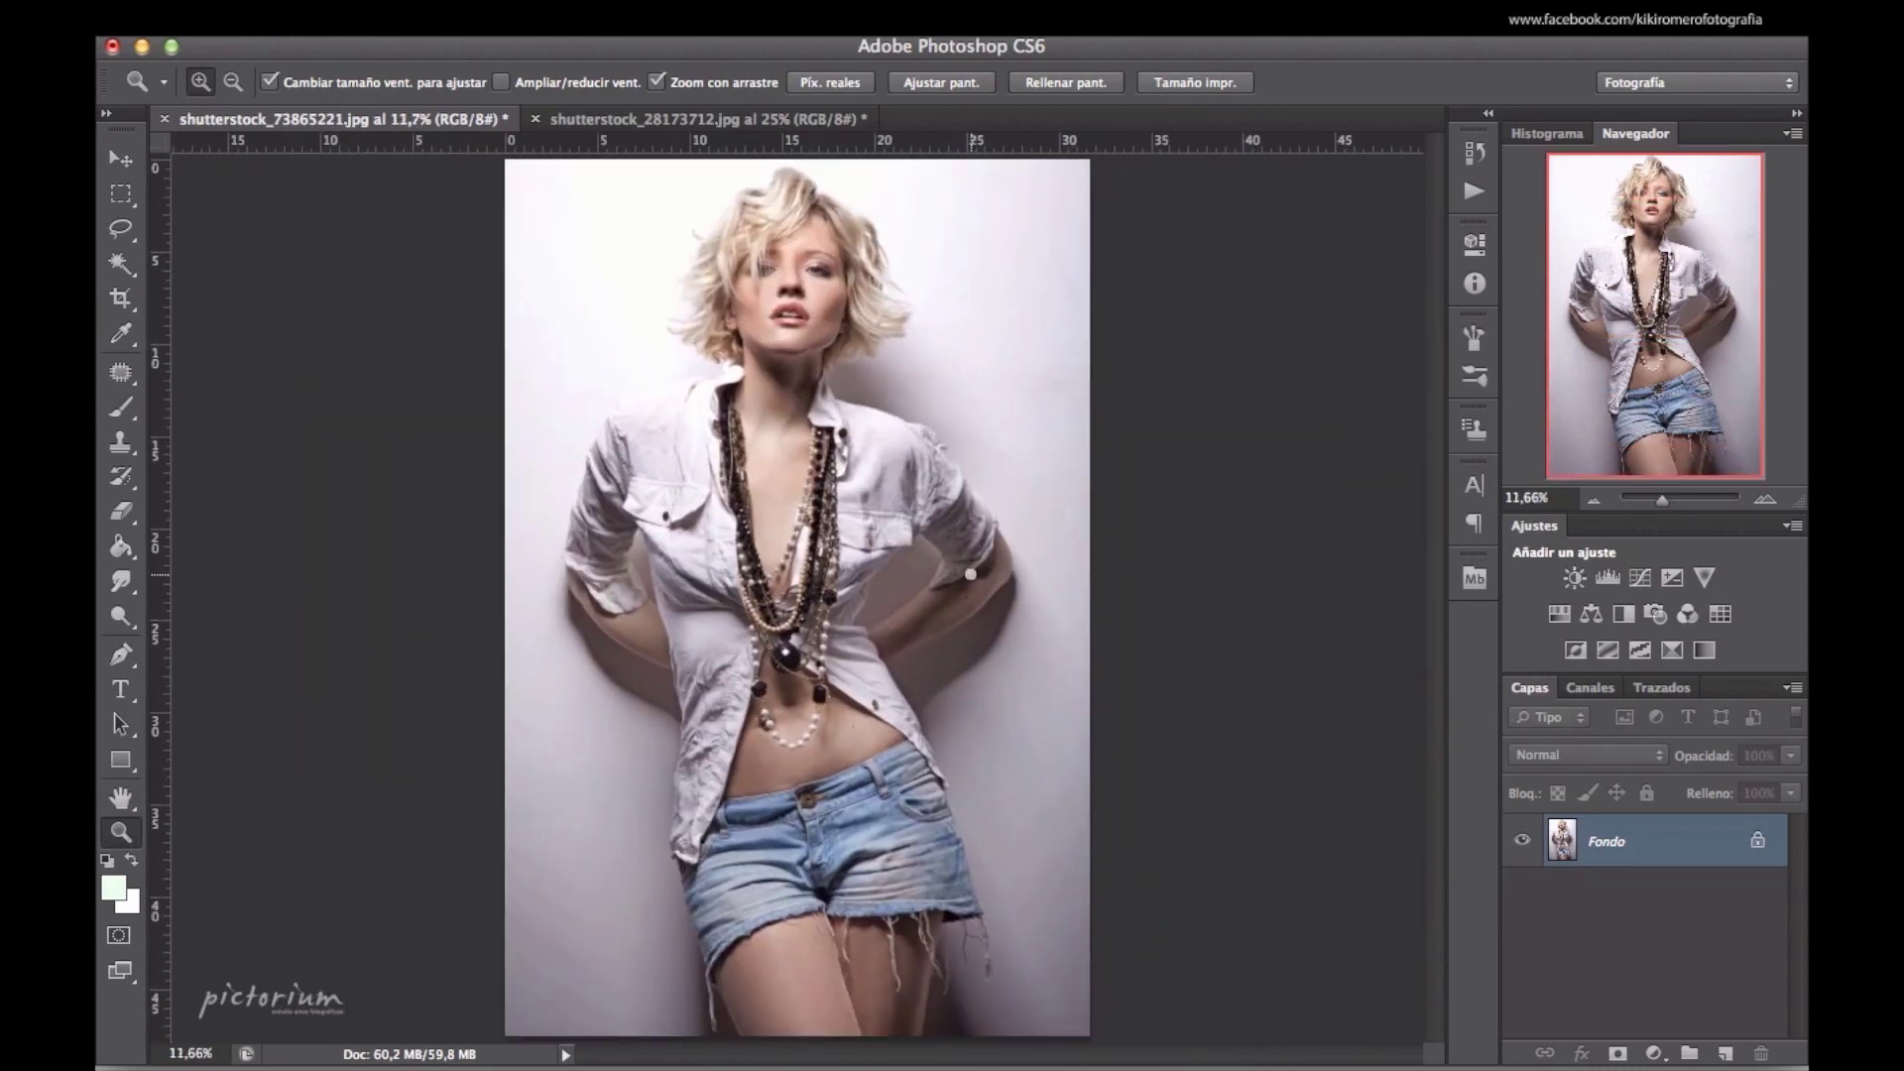
pyautogui.scroll(-1, 975, 563)
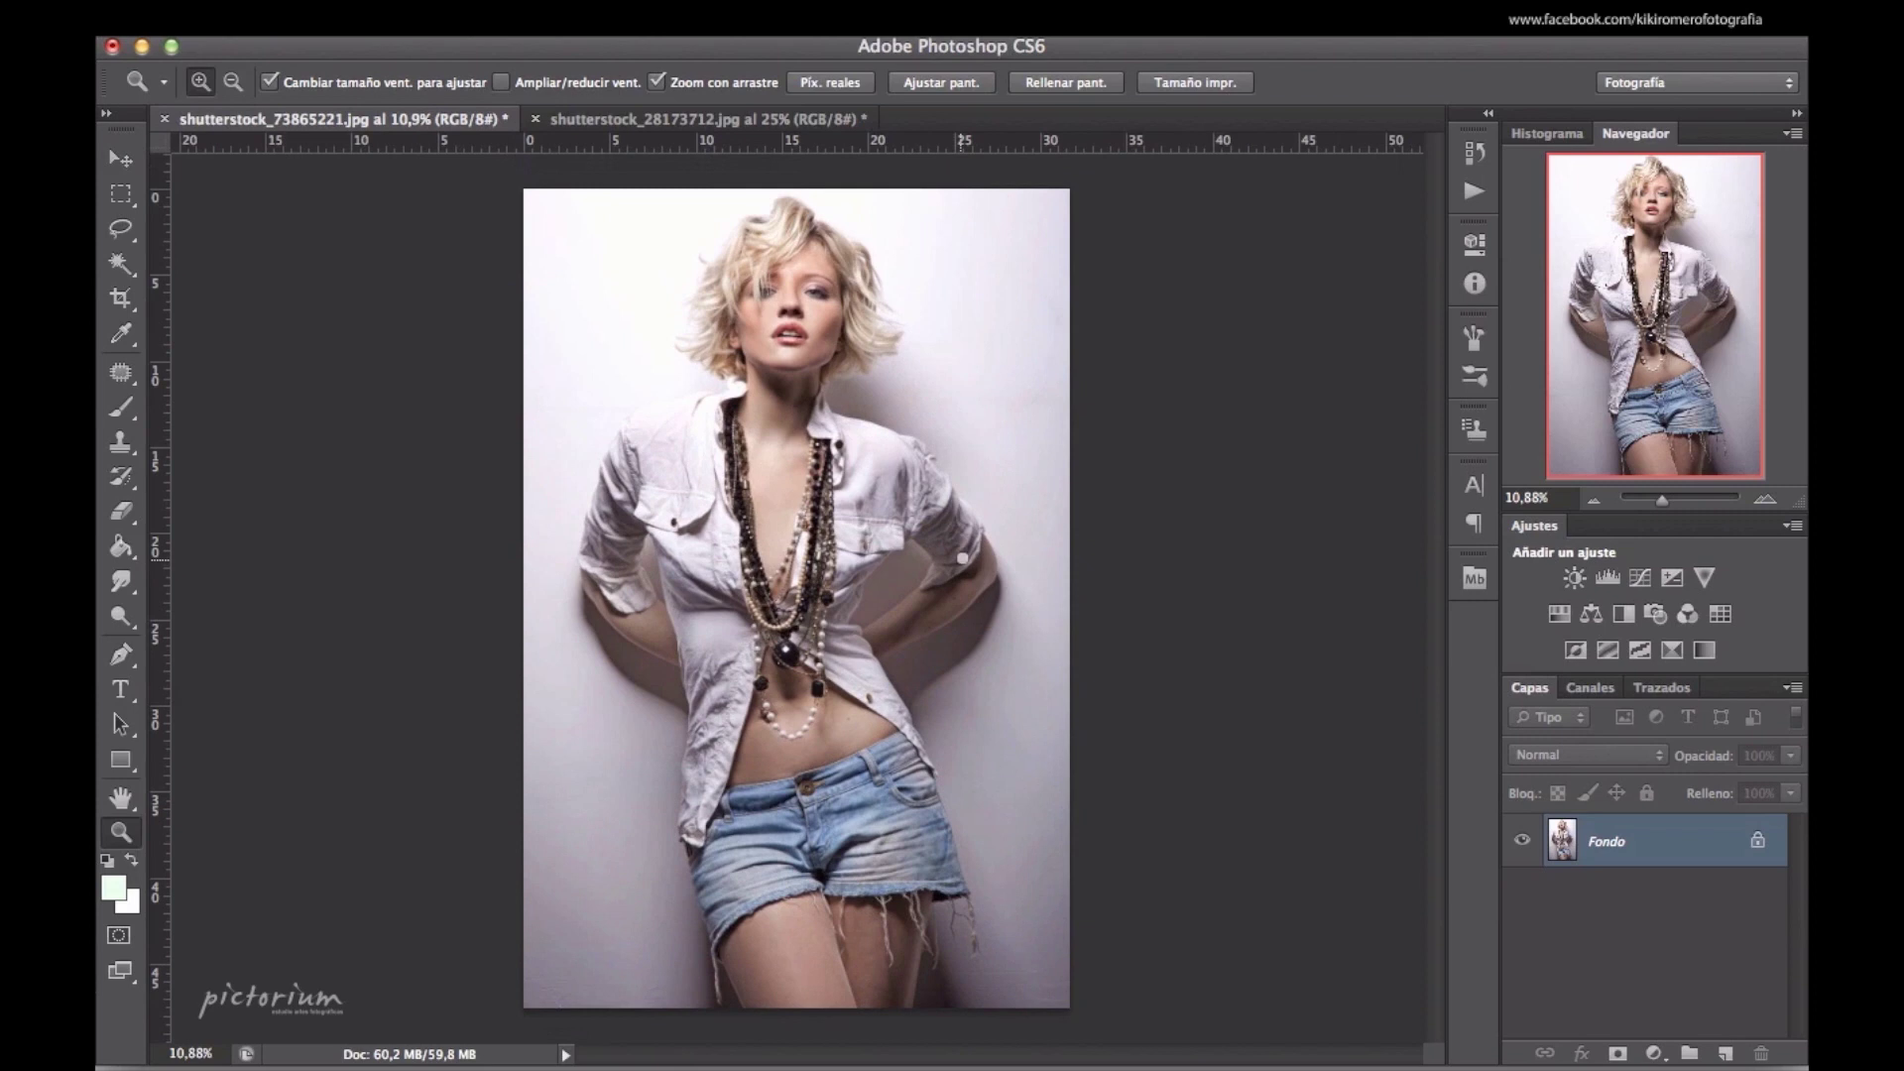
pyautogui.scroll(1, 962, 558)
pyautogui.scroll(1, 952, 550)
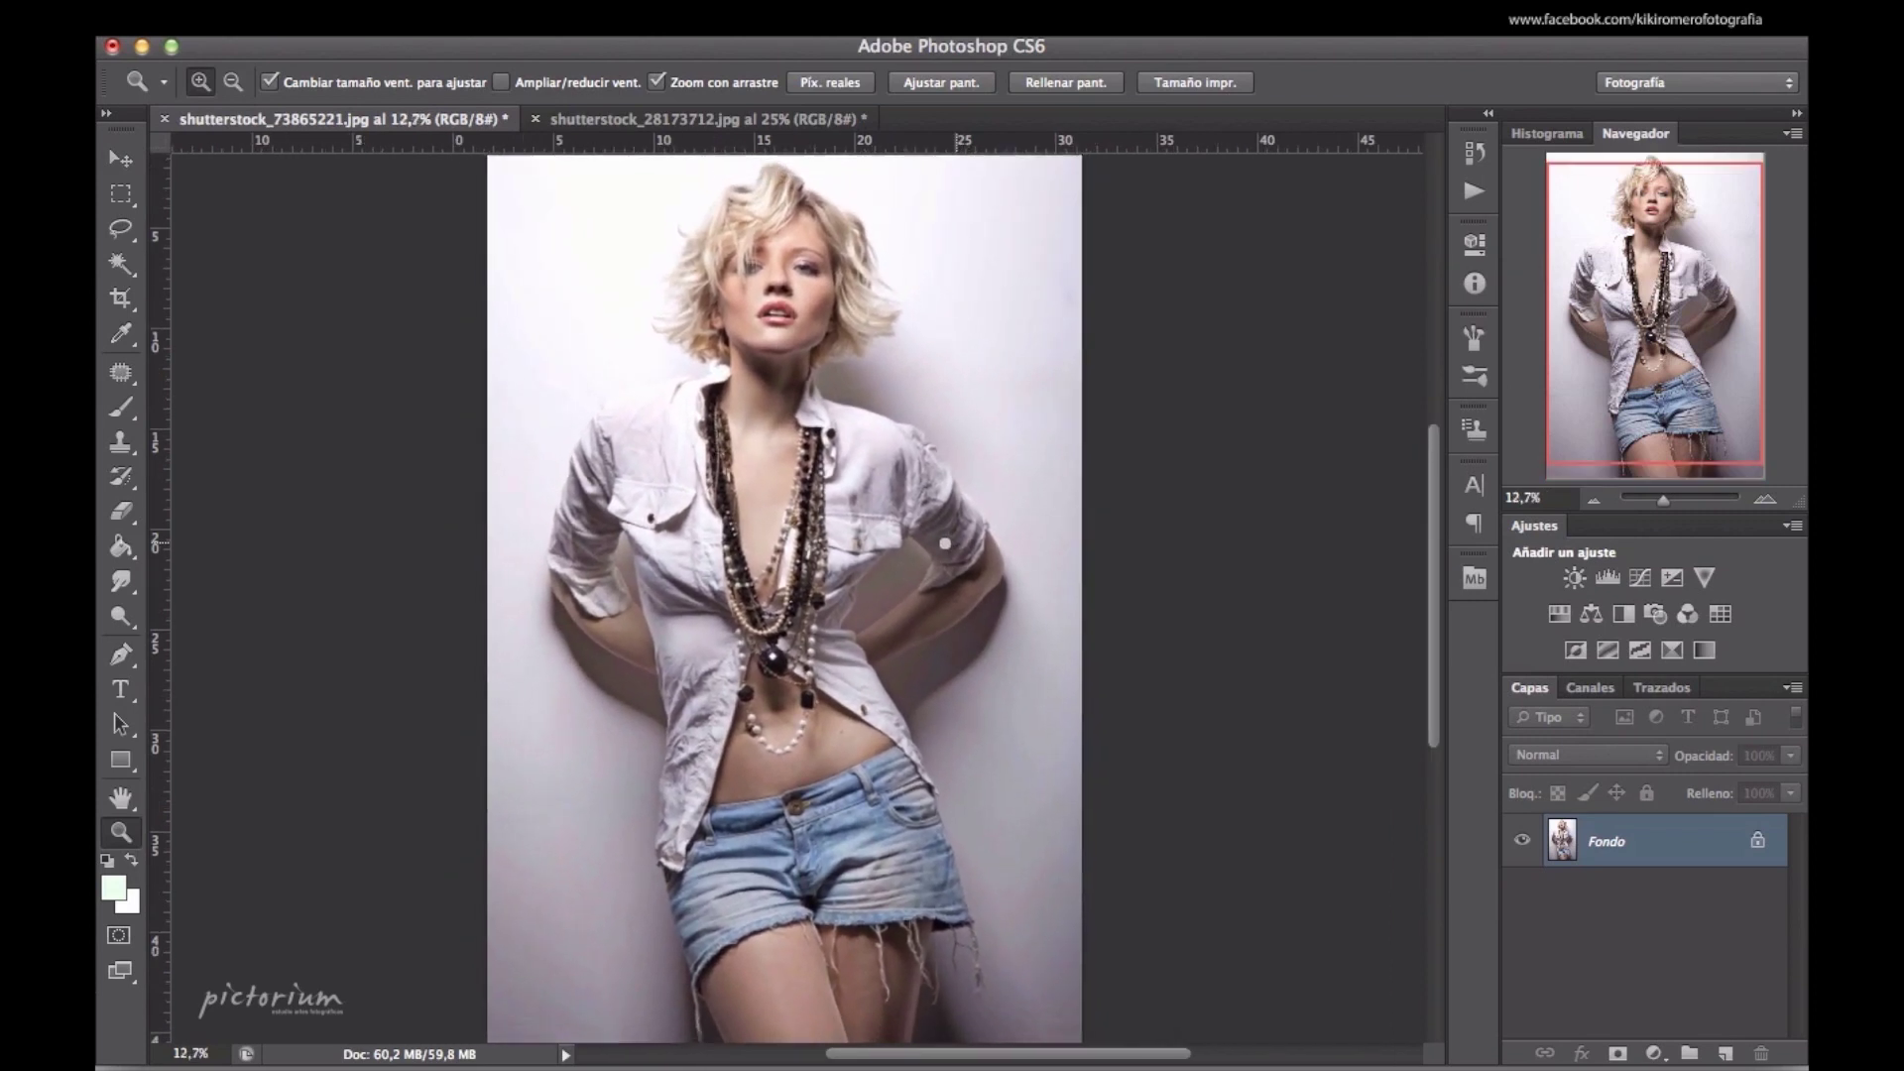
pyautogui.scroll(-1, 952, 539)
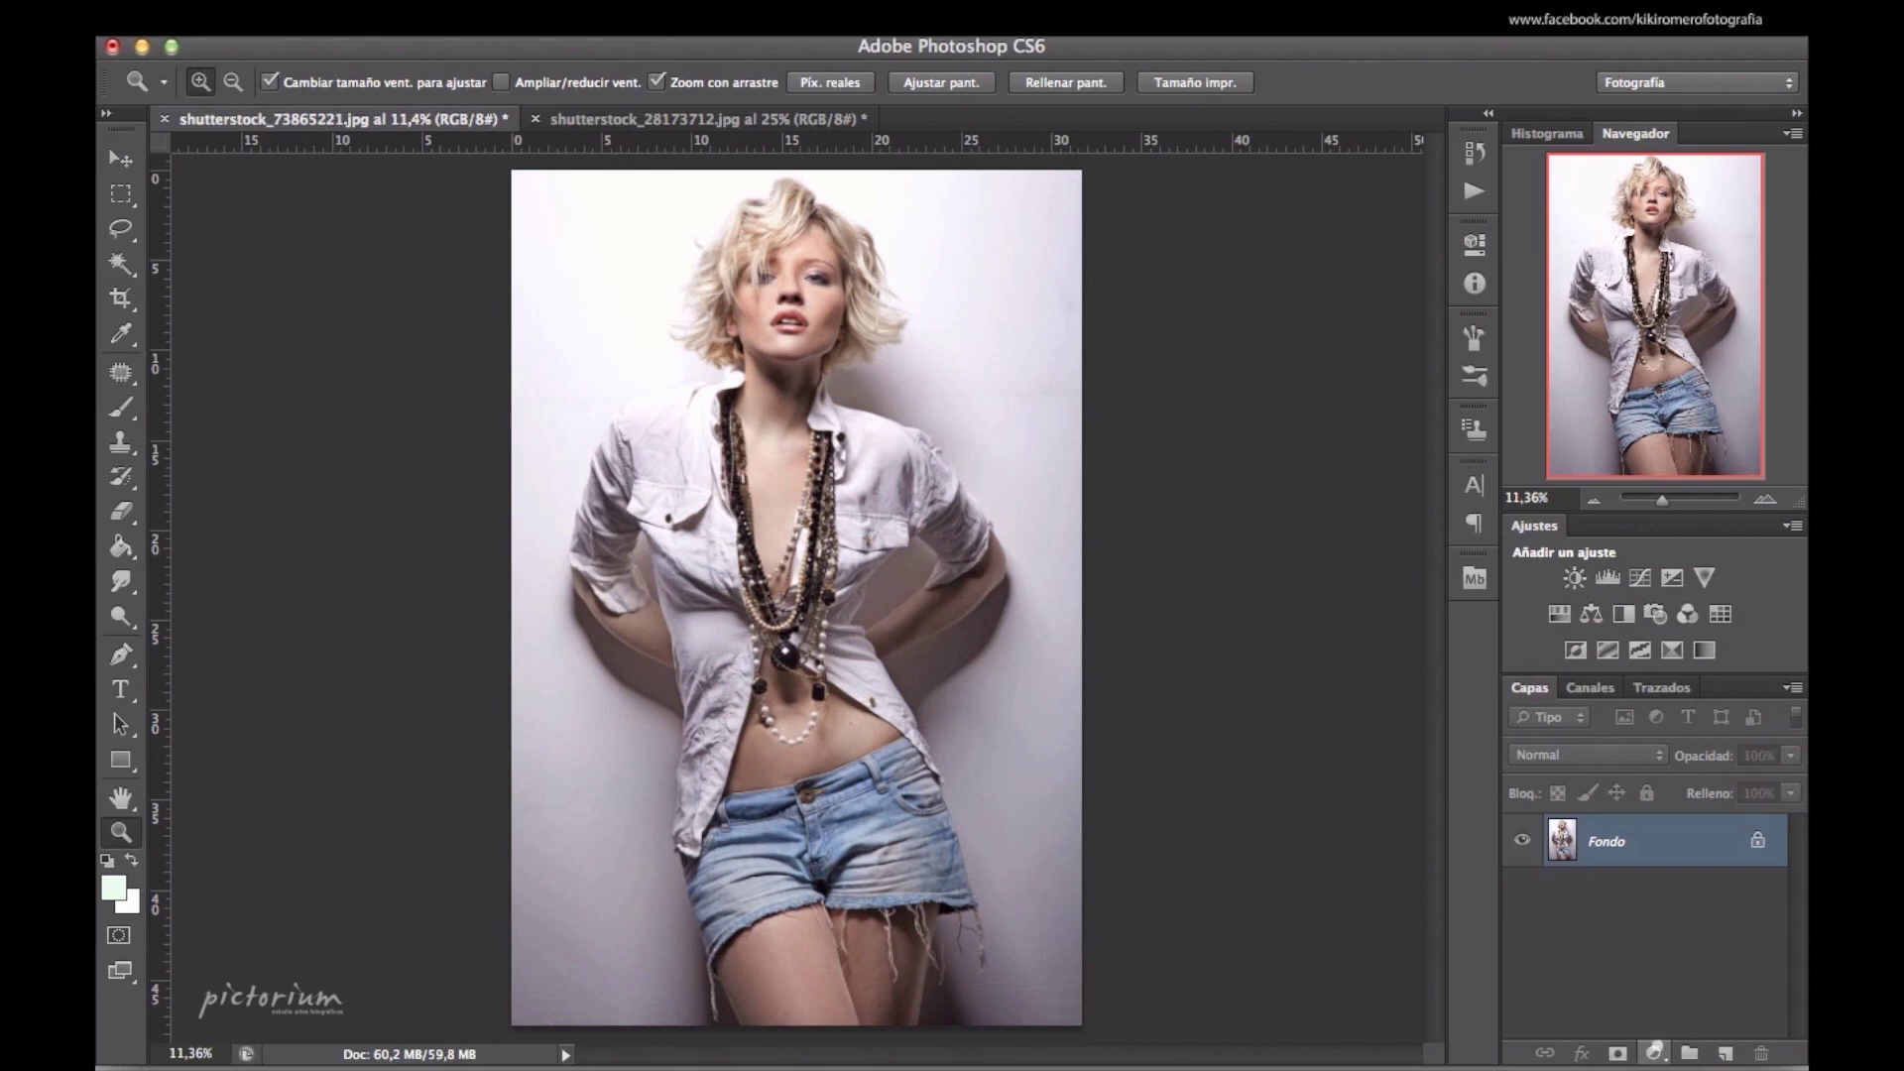
# Add a Mapa de degradado (Gradient Map) adjustment layer and open its gradient in the Gradient Editor
pyautogui.click(1653, 1053)
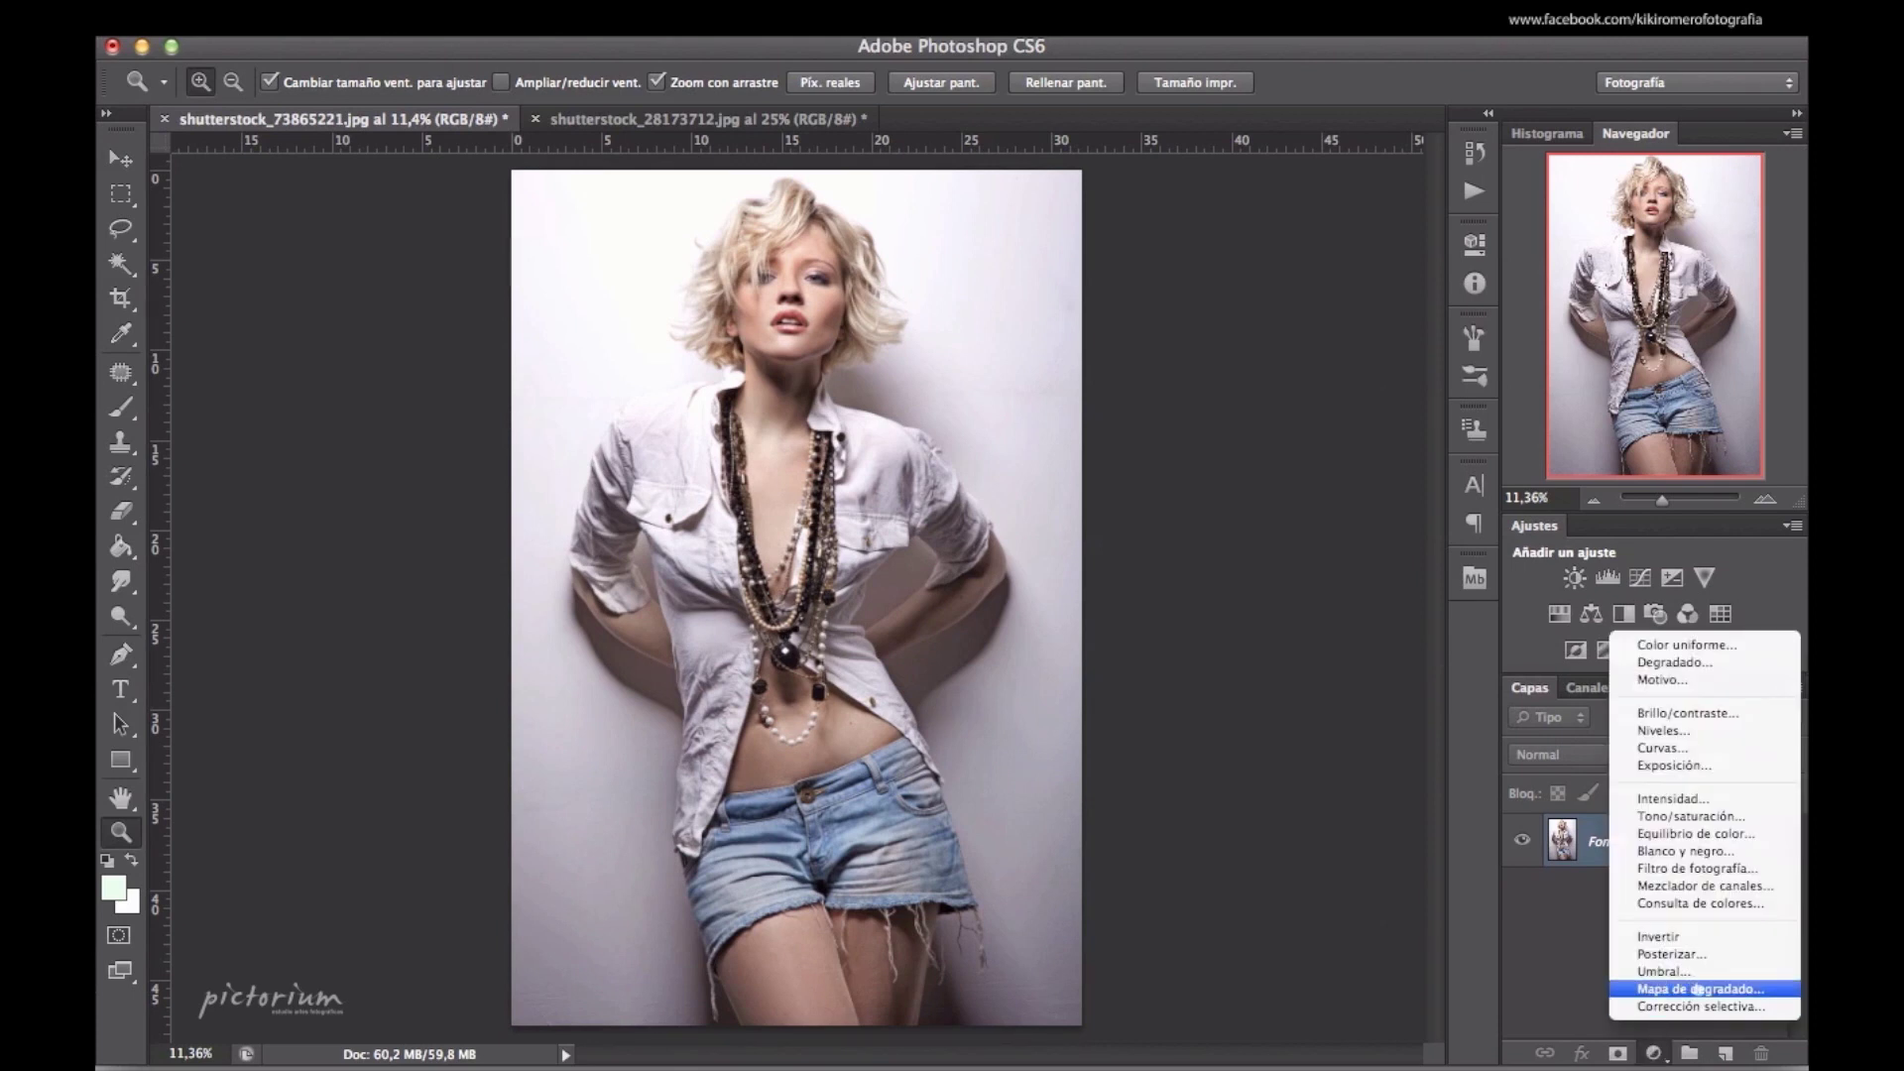
pyautogui.click(1699, 989)
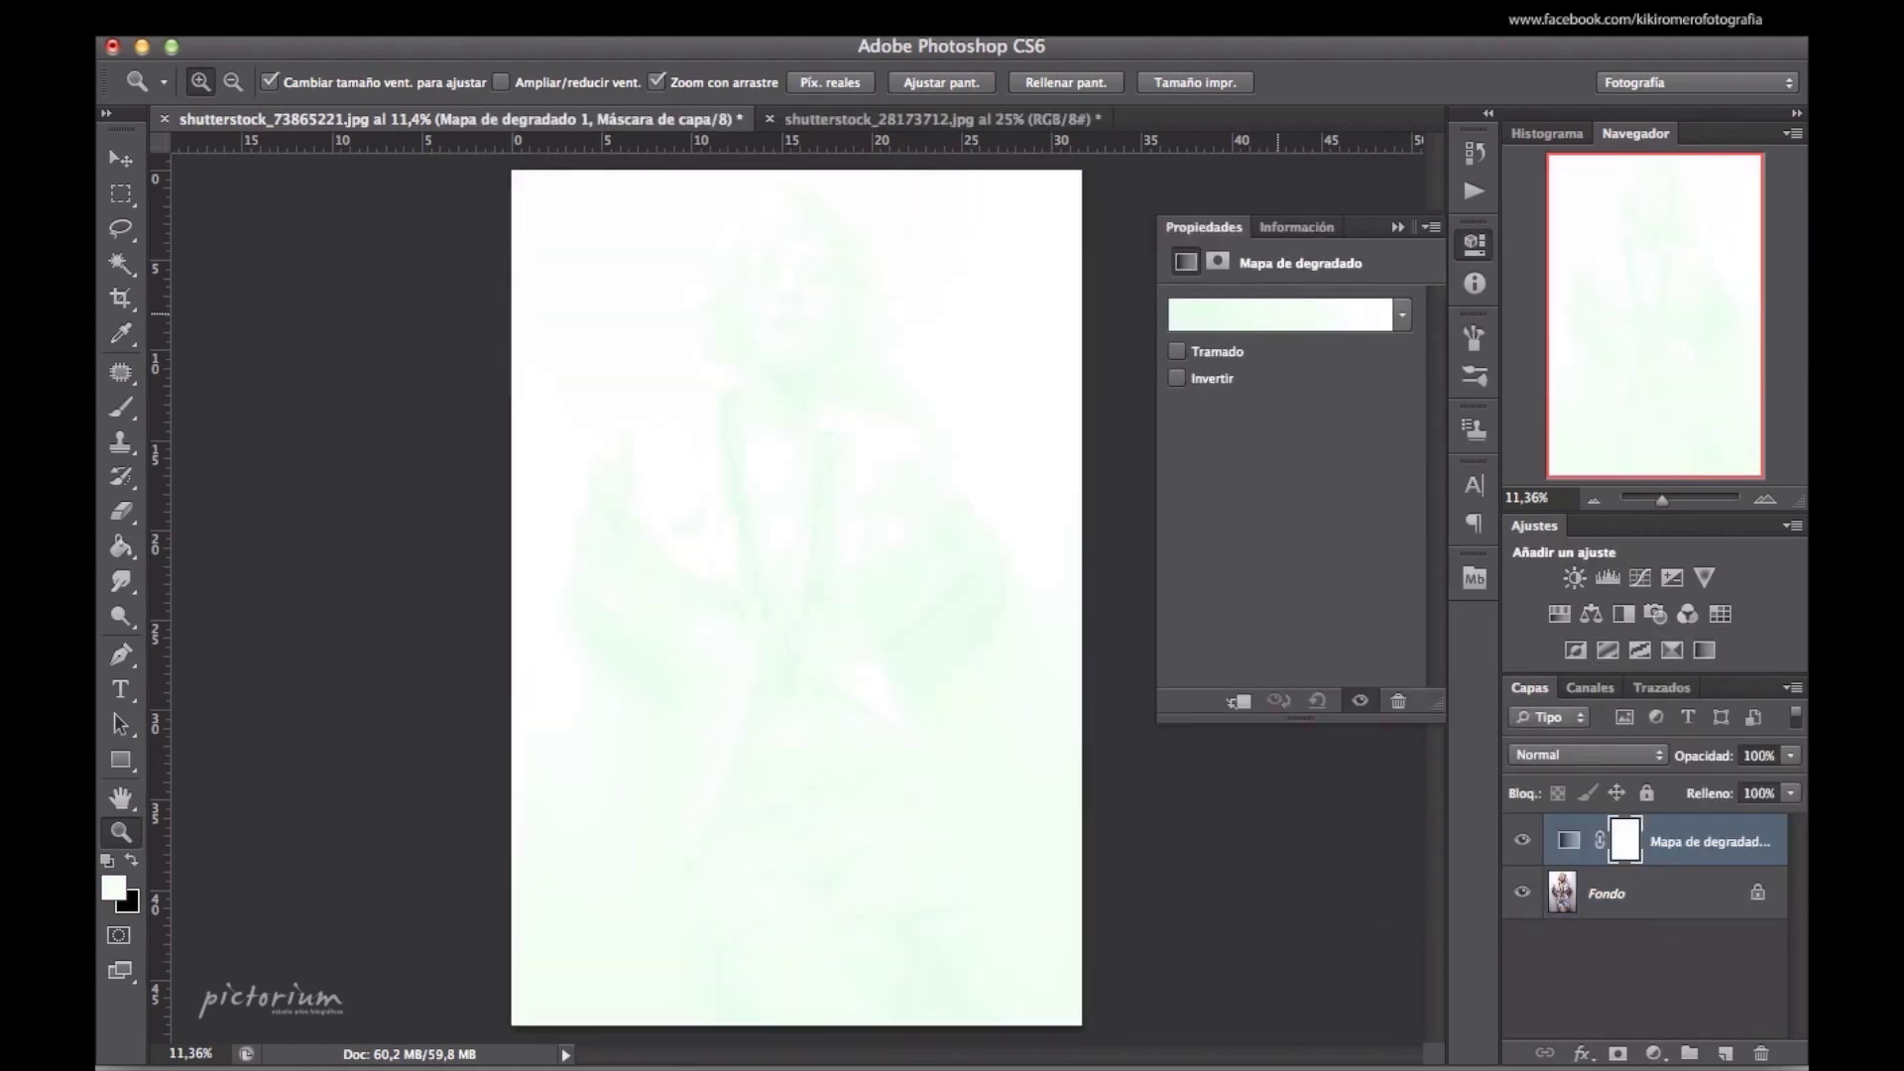
pyautogui.click(1279, 314)
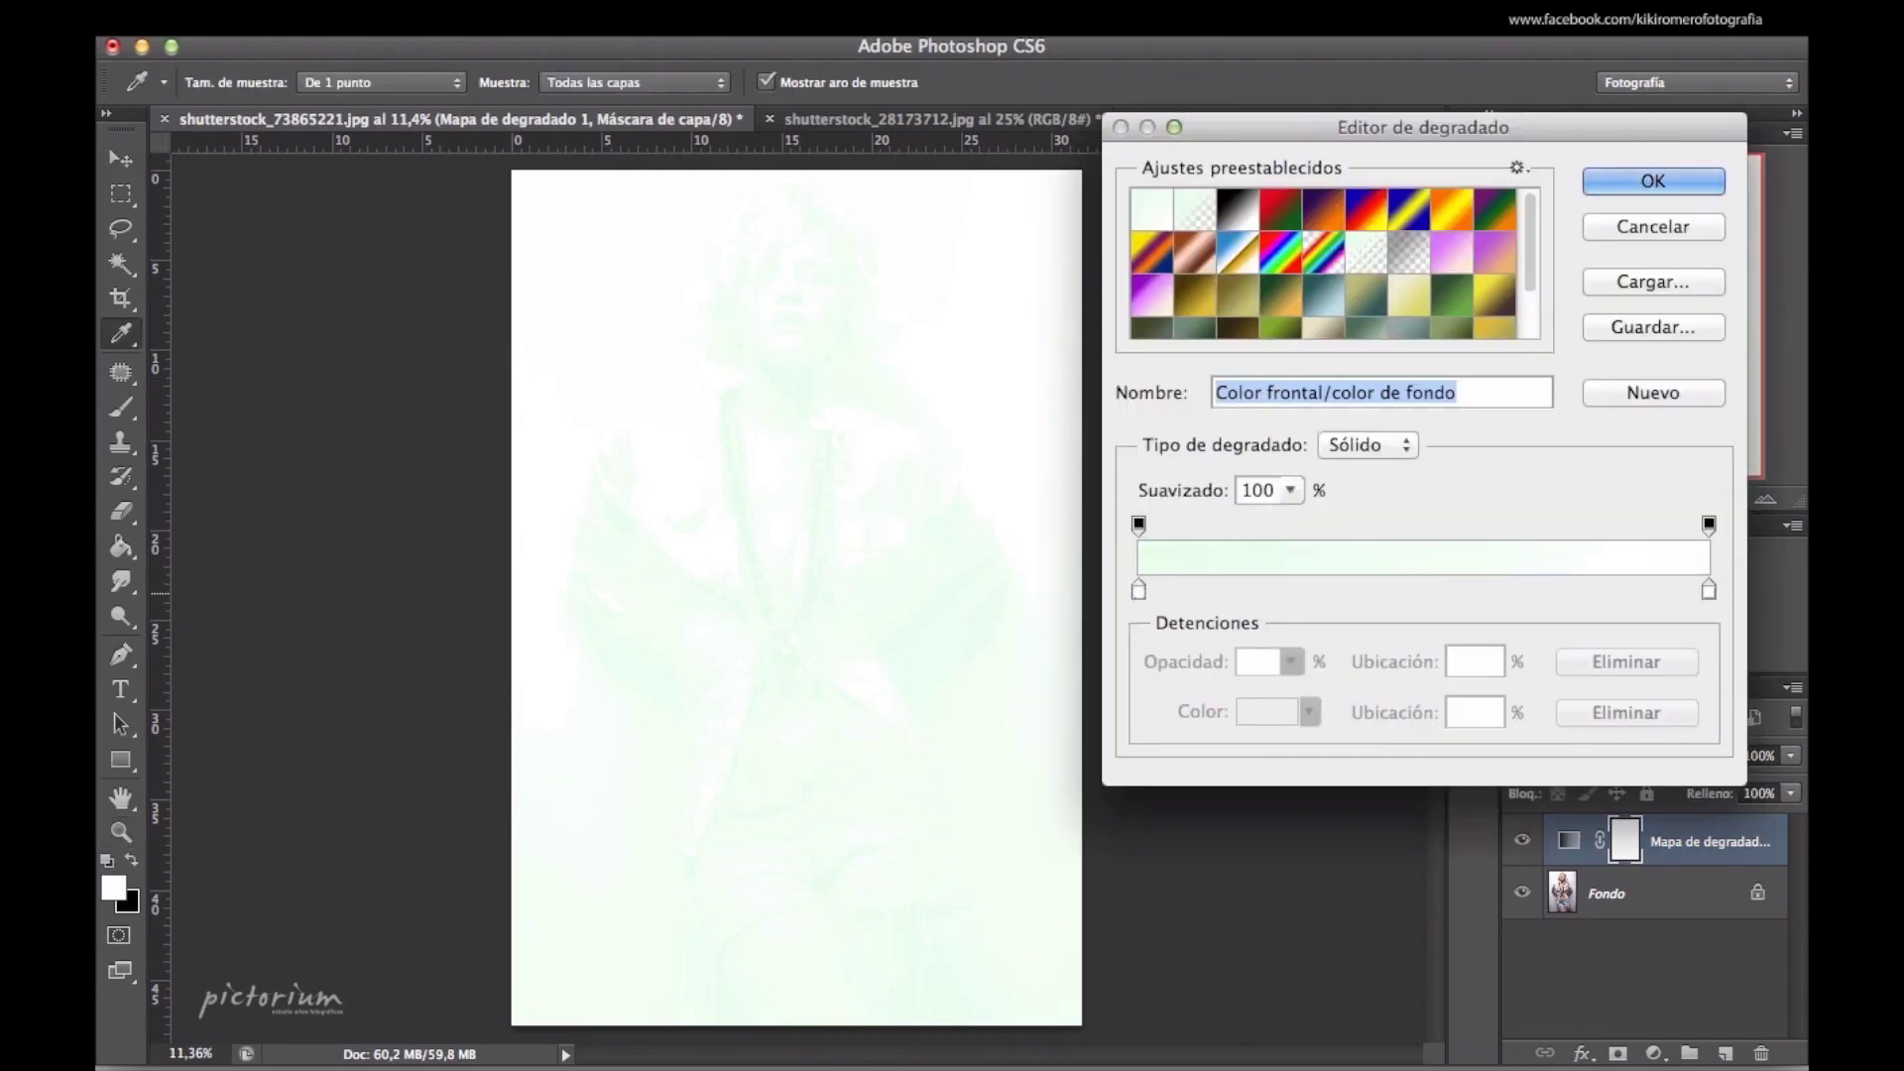
# Set the gradient's left (dark) stop colour to purple hex d878fb
pyautogui.click(1138, 590)
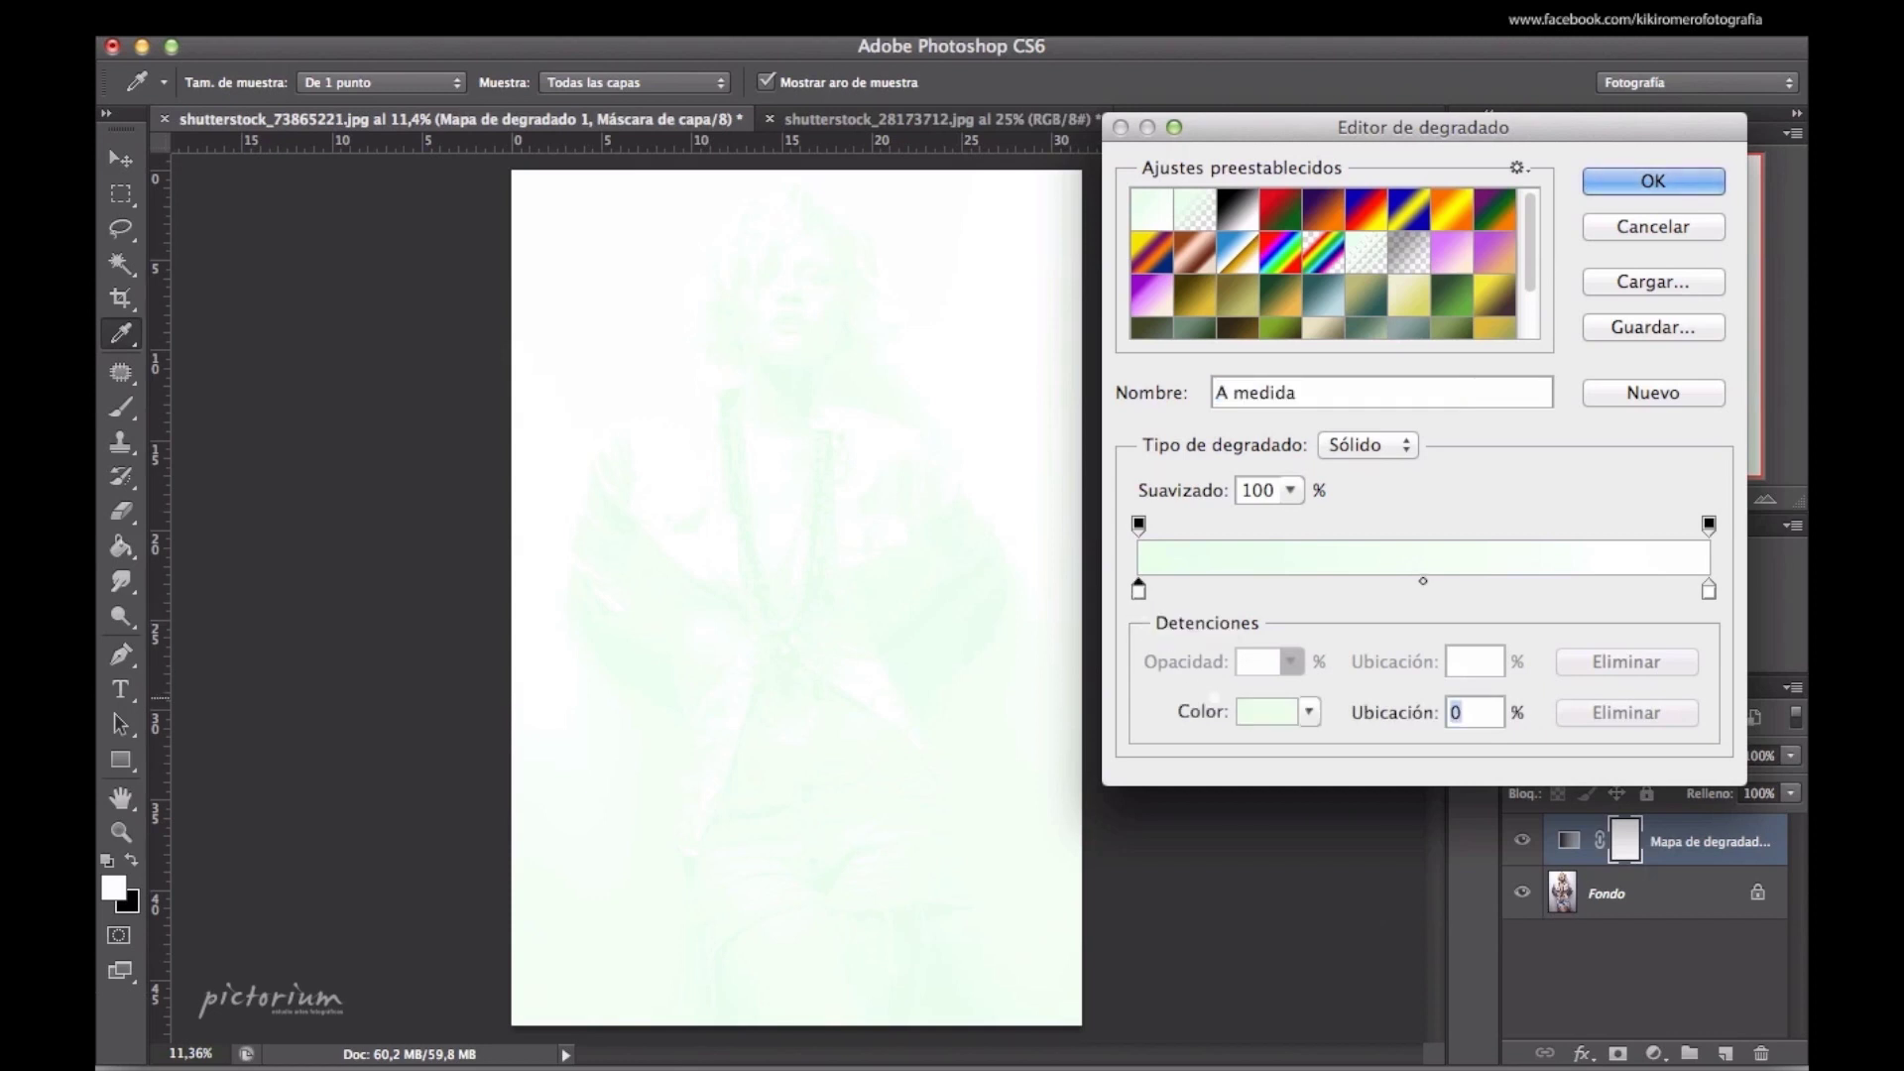
pyautogui.click(1267, 712)
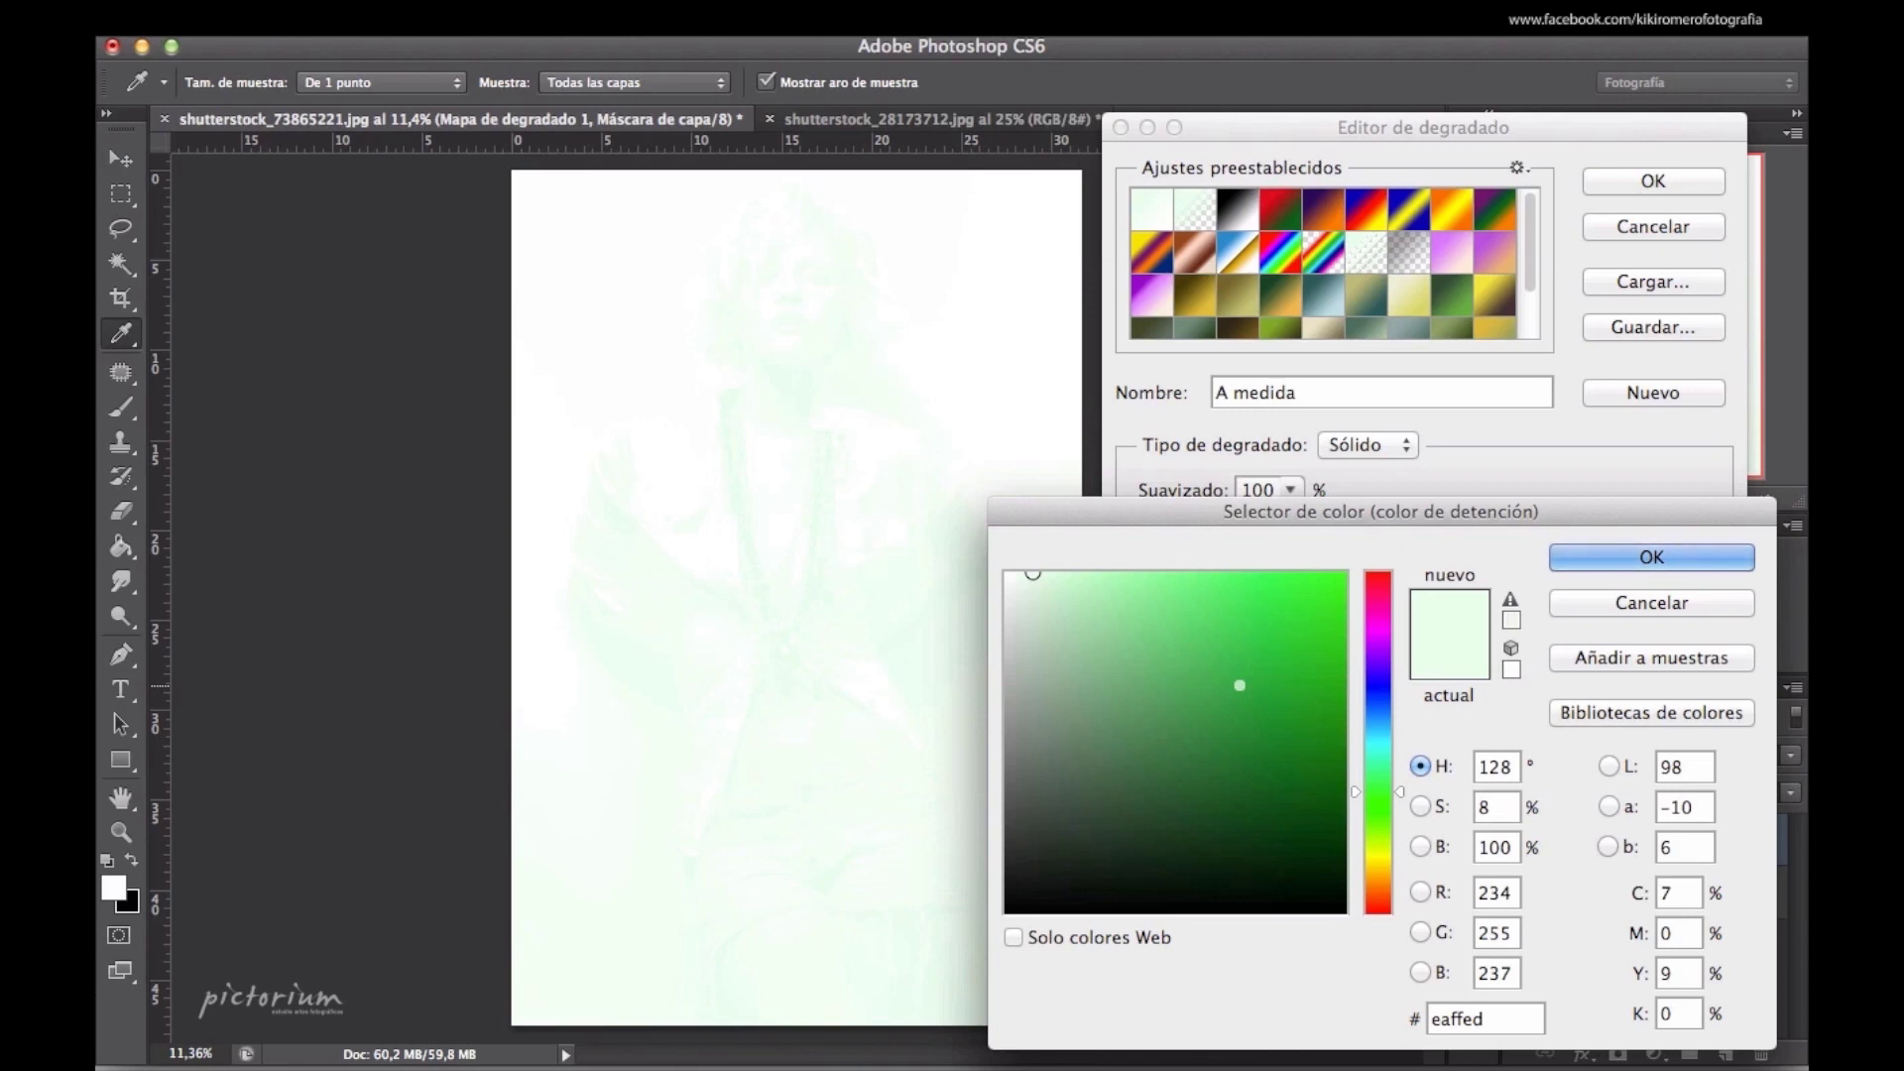
pyautogui.press('super+a')
pyautogui.write('d8')
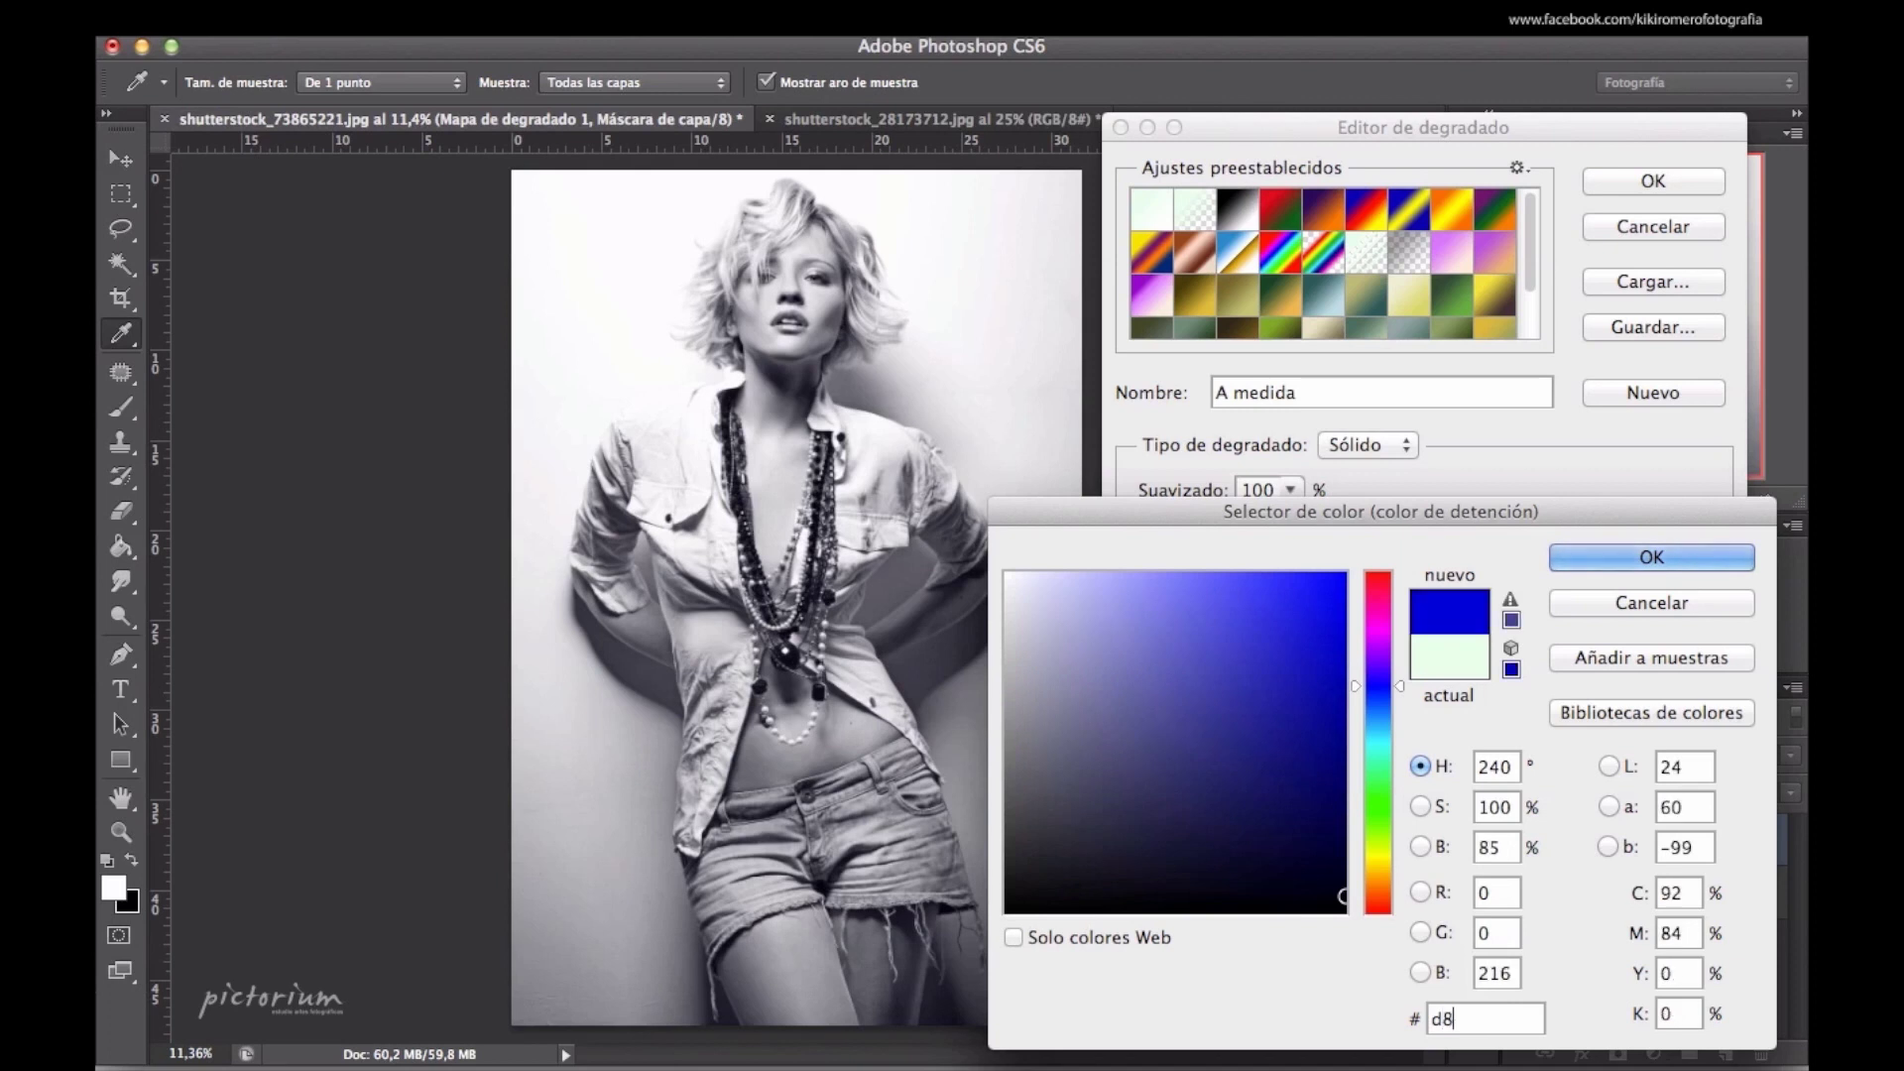
pyautogui.write('78')
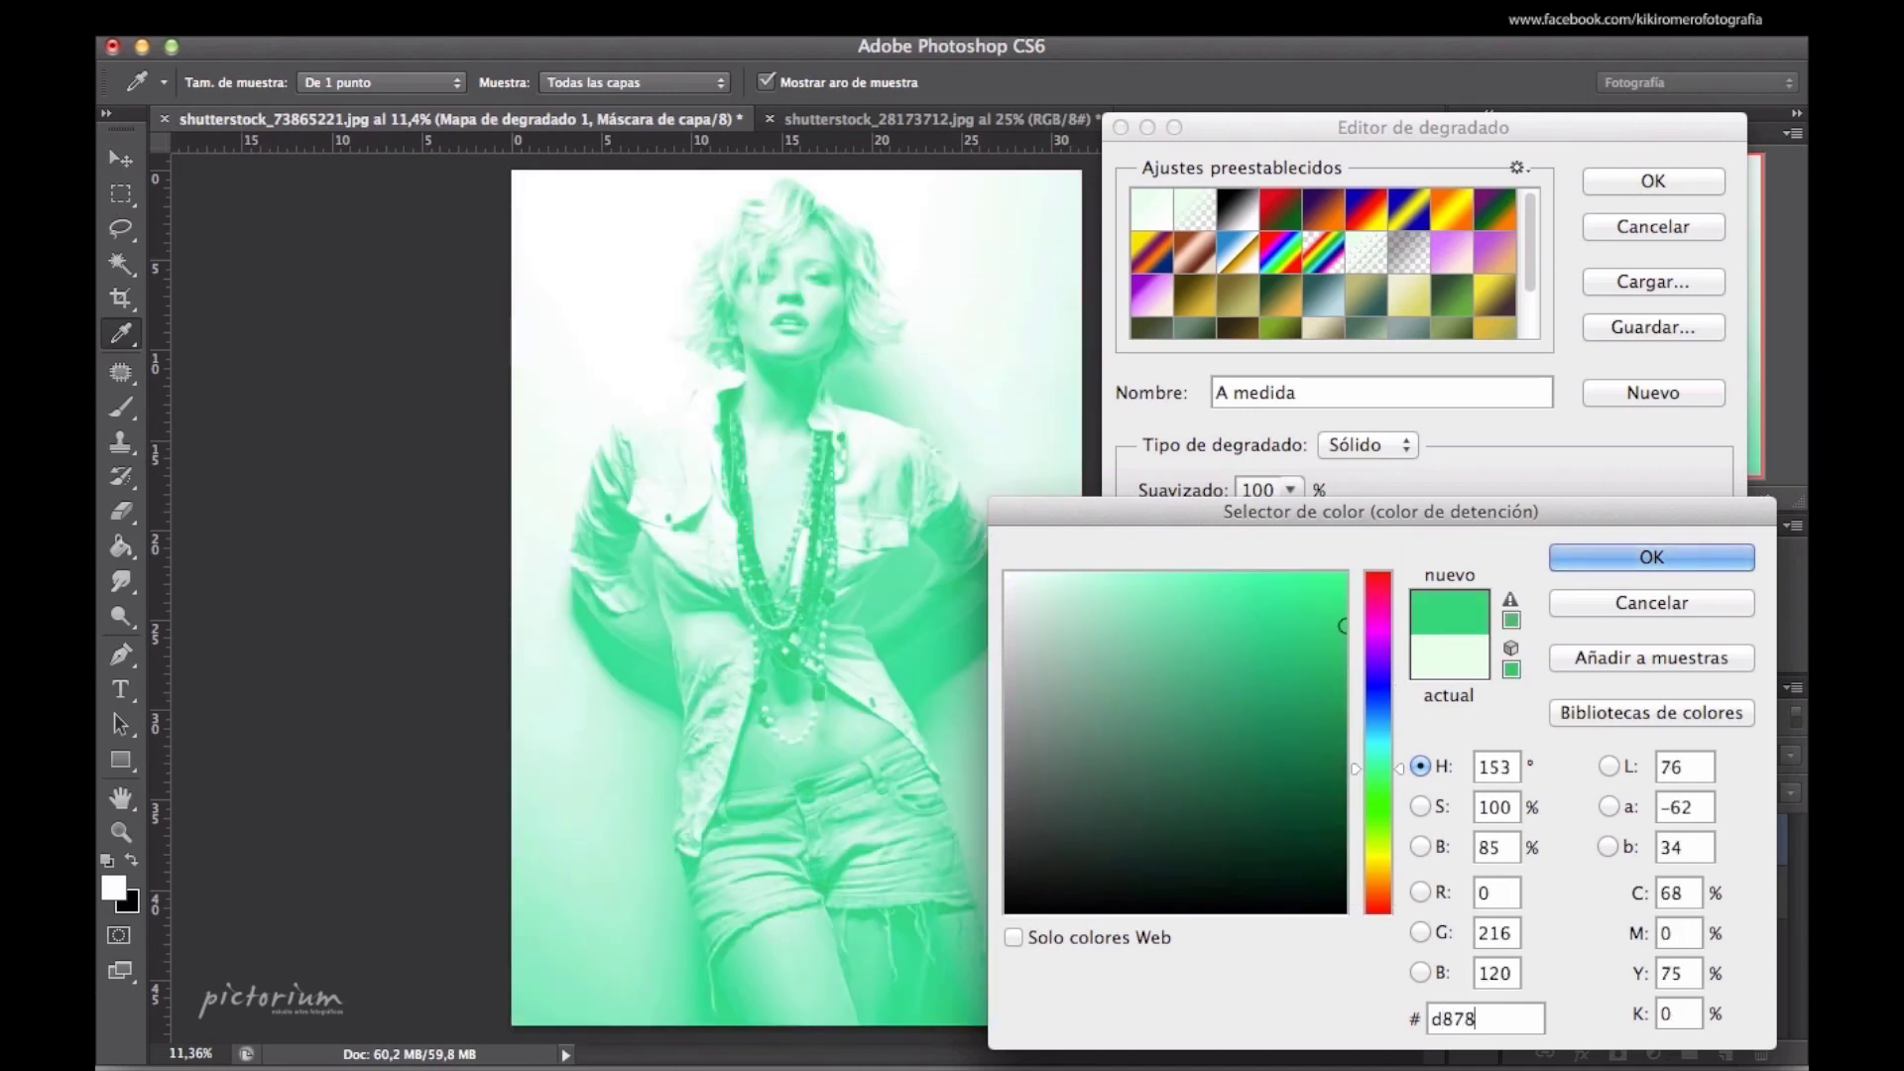
pyautogui.write('fb')
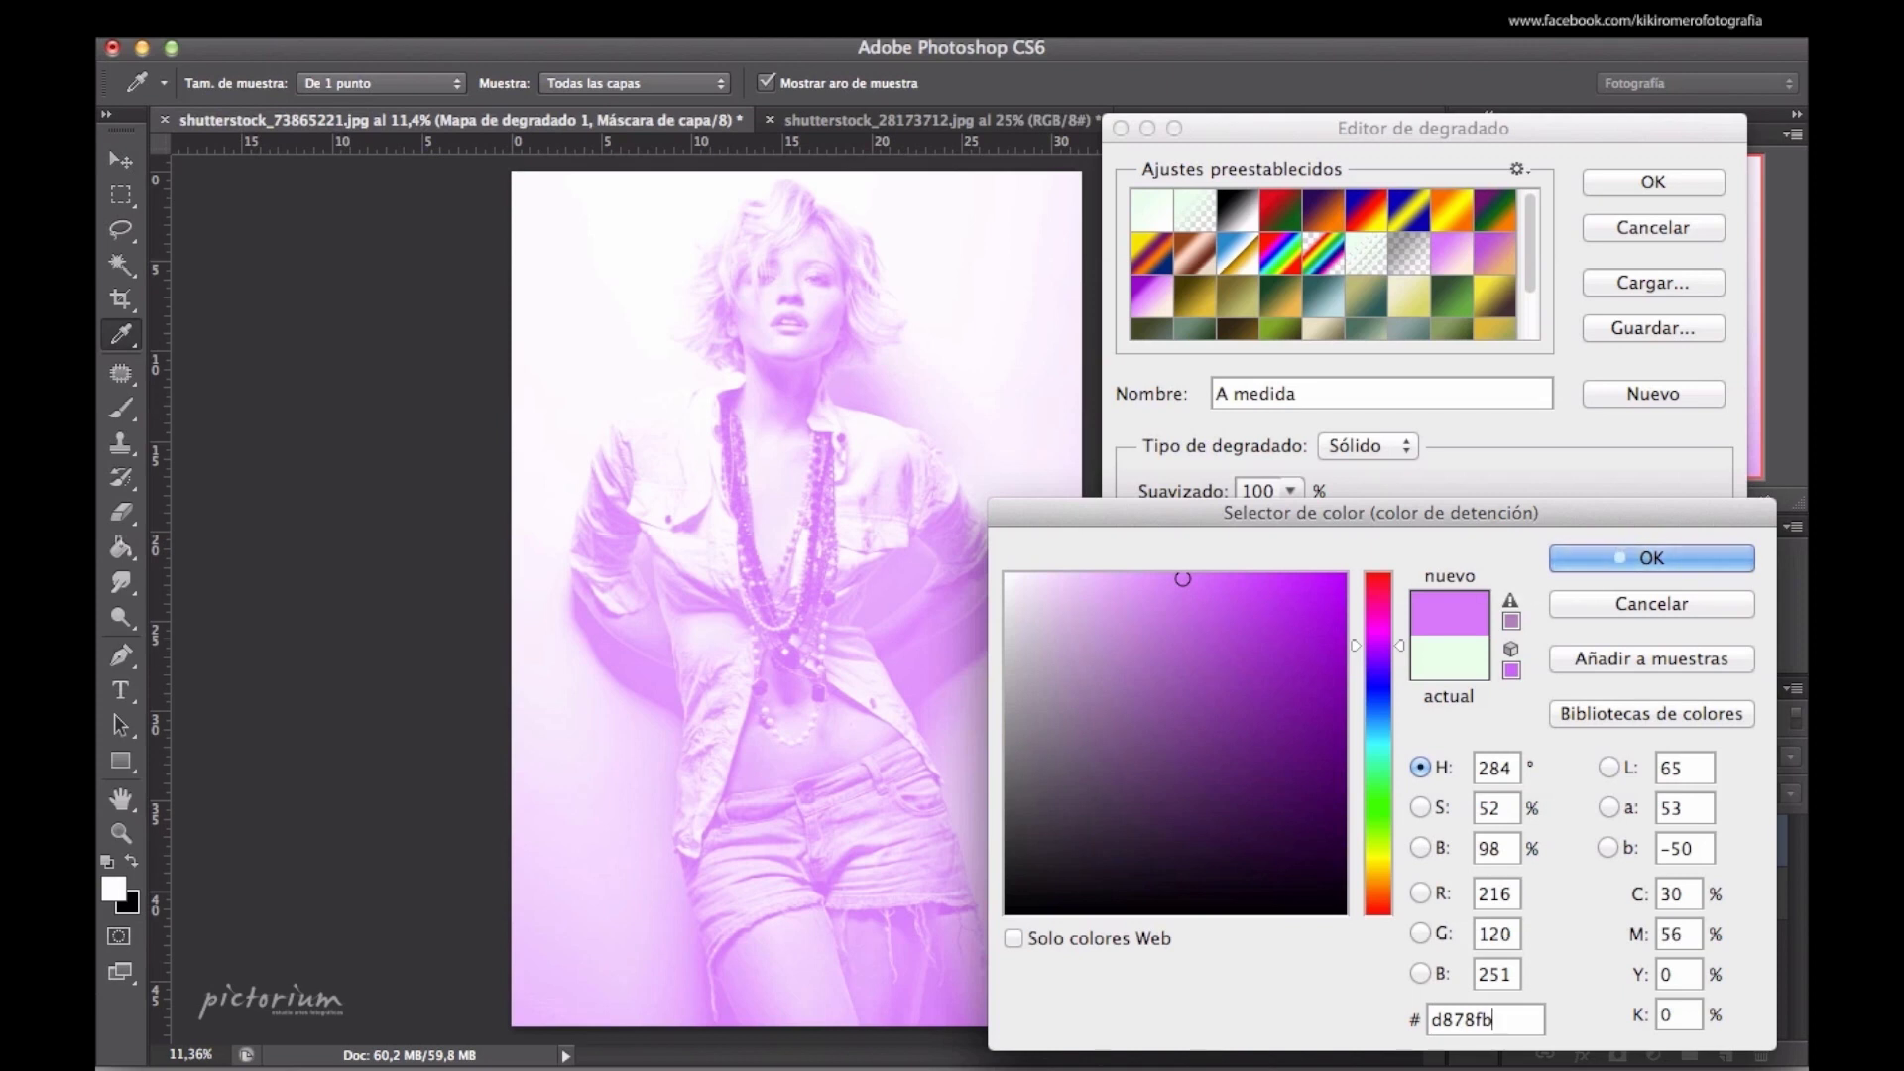
pyautogui.click(1607, 570)
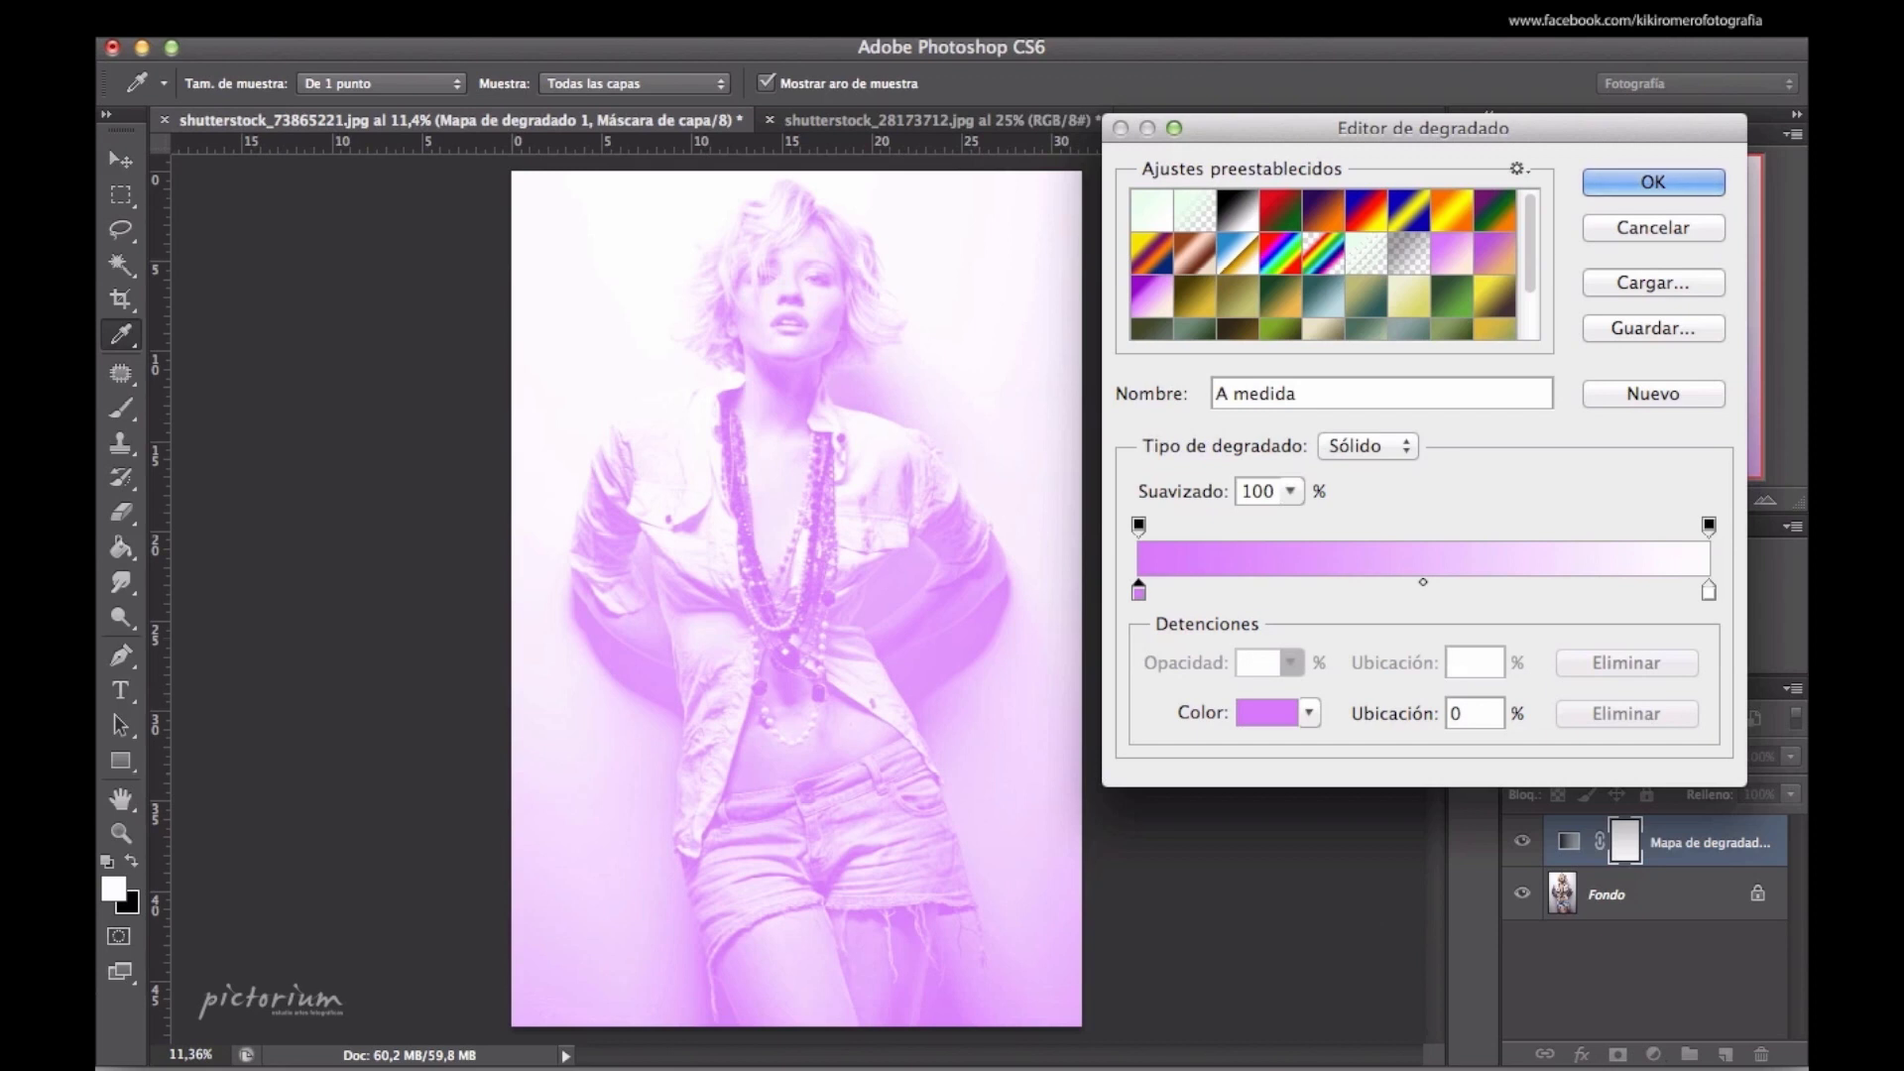
pyautogui.click(1708, 591)
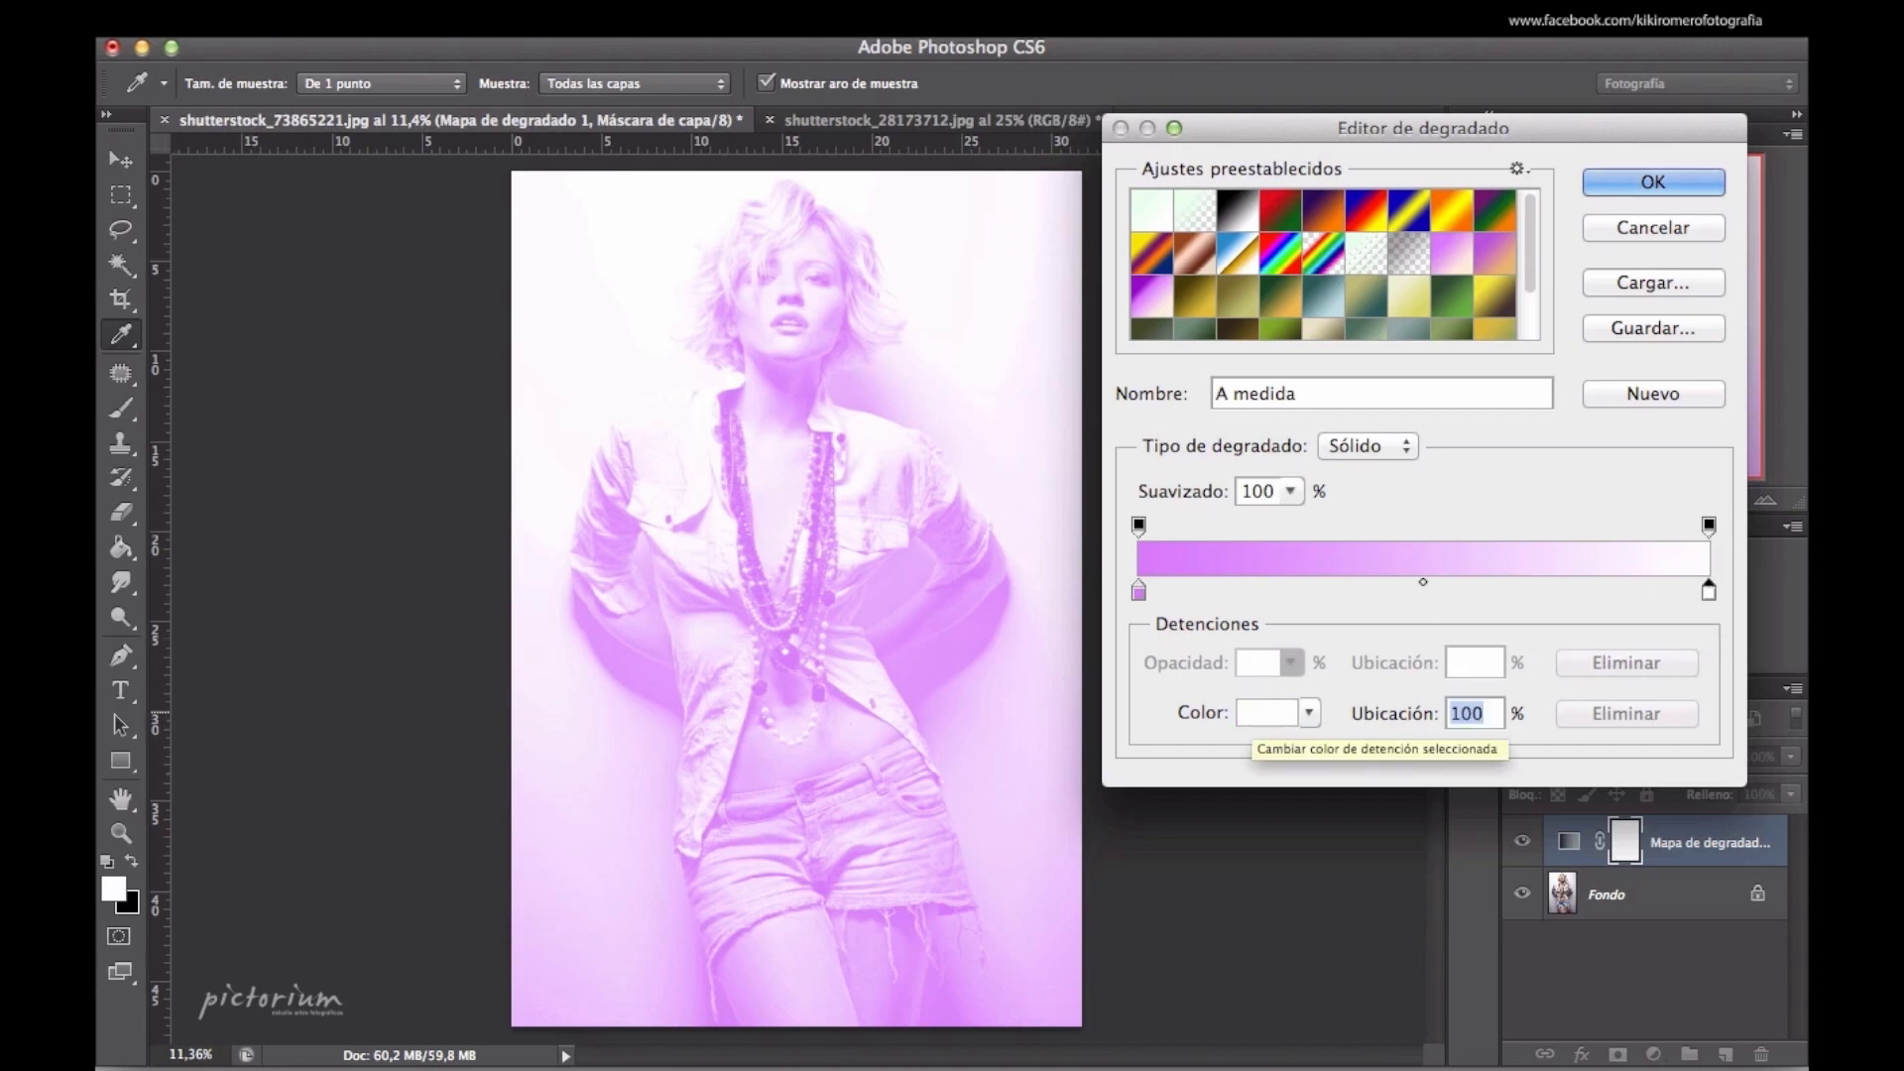
# Set the right (light) stop colour to cream hex ffeddb, then reselect the left stop
pyautogui.click(1265, 713)
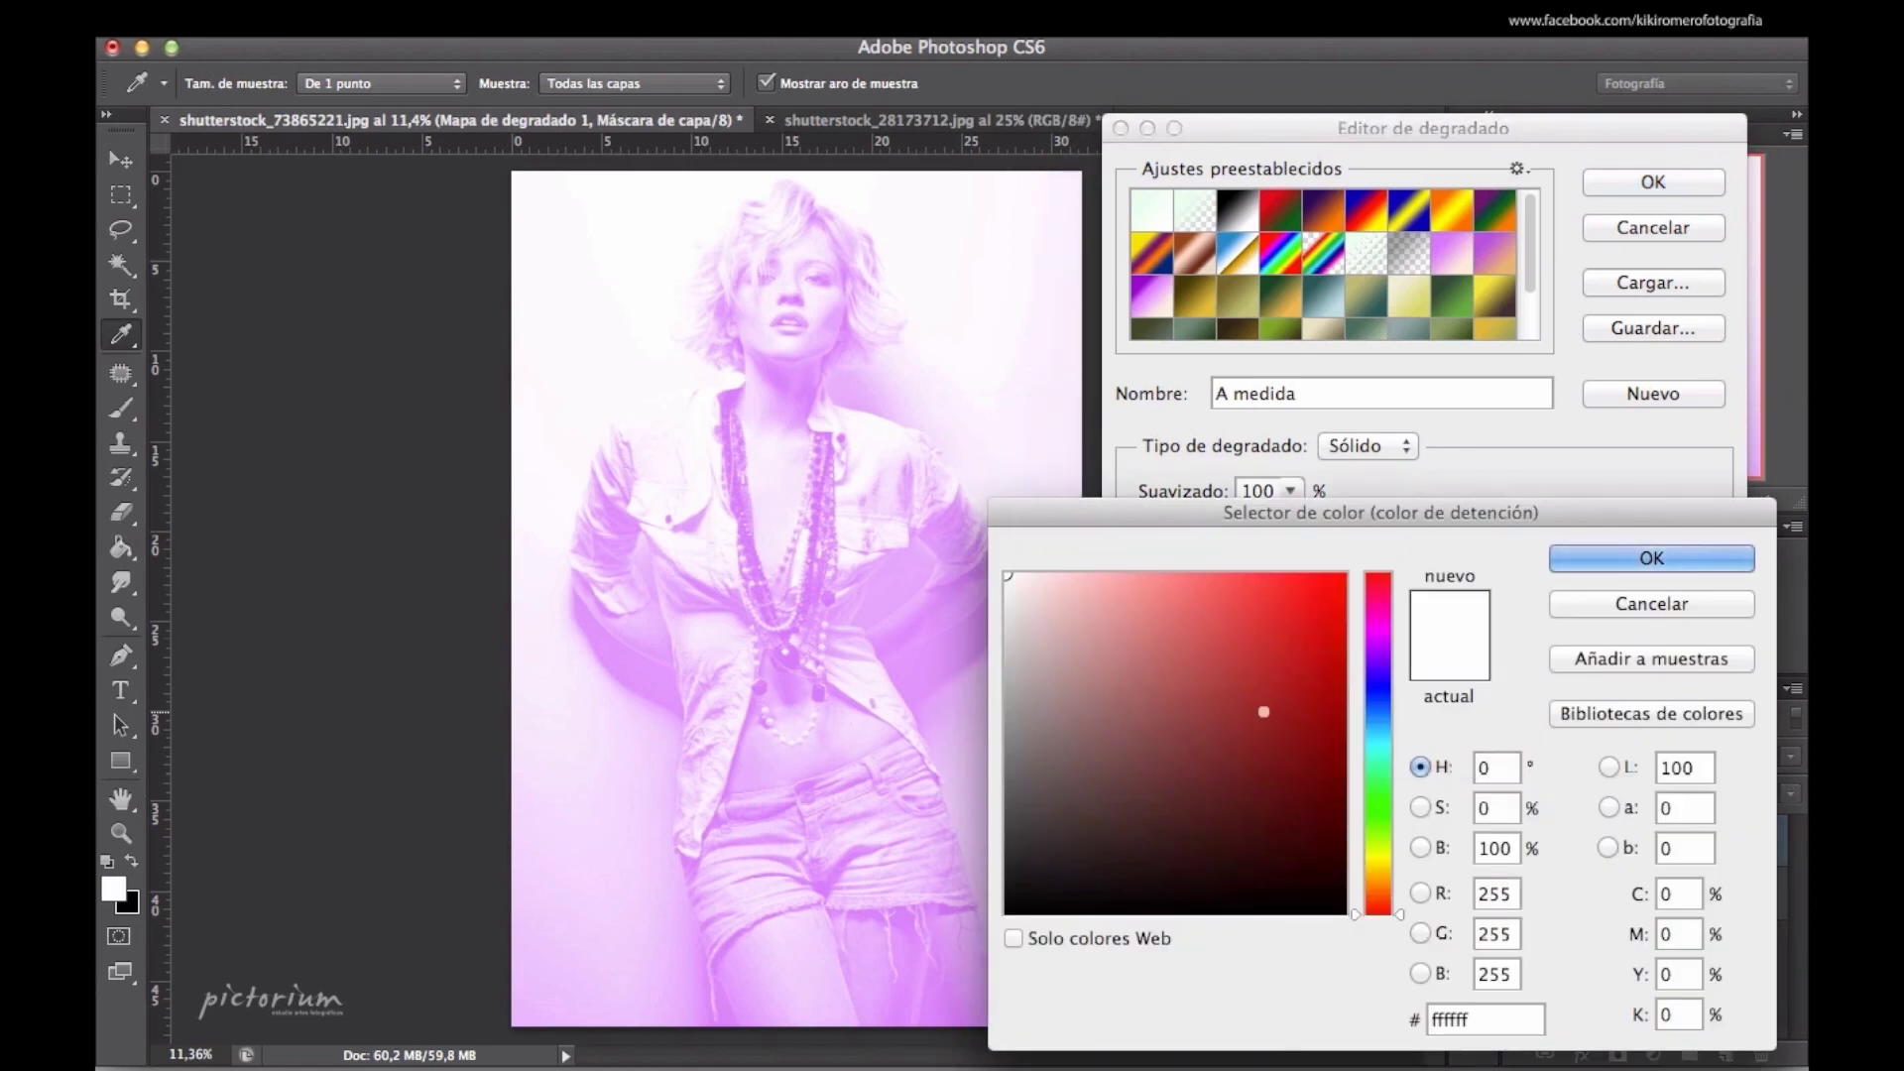
pyautogui.click(1485, 1018)
pyautogui.write('ffeddb')
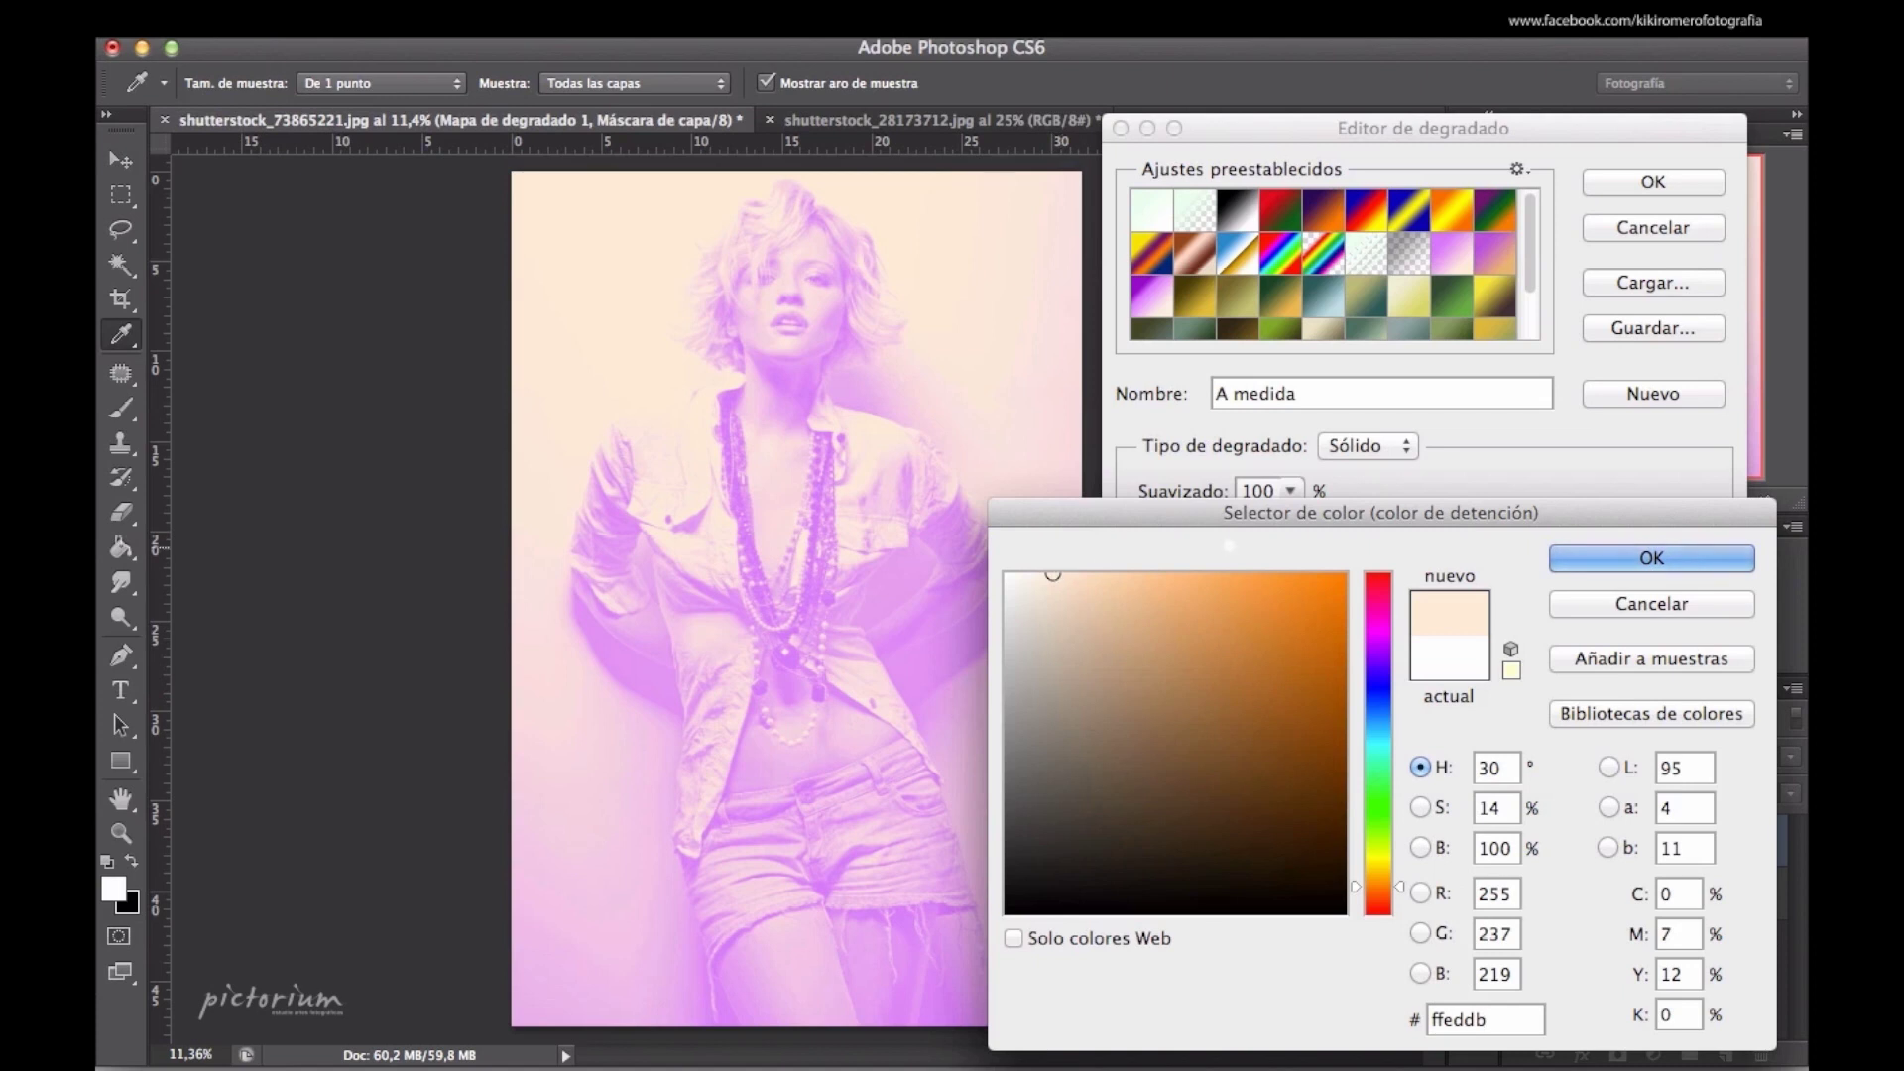
pyautogui.click(1599, 556)
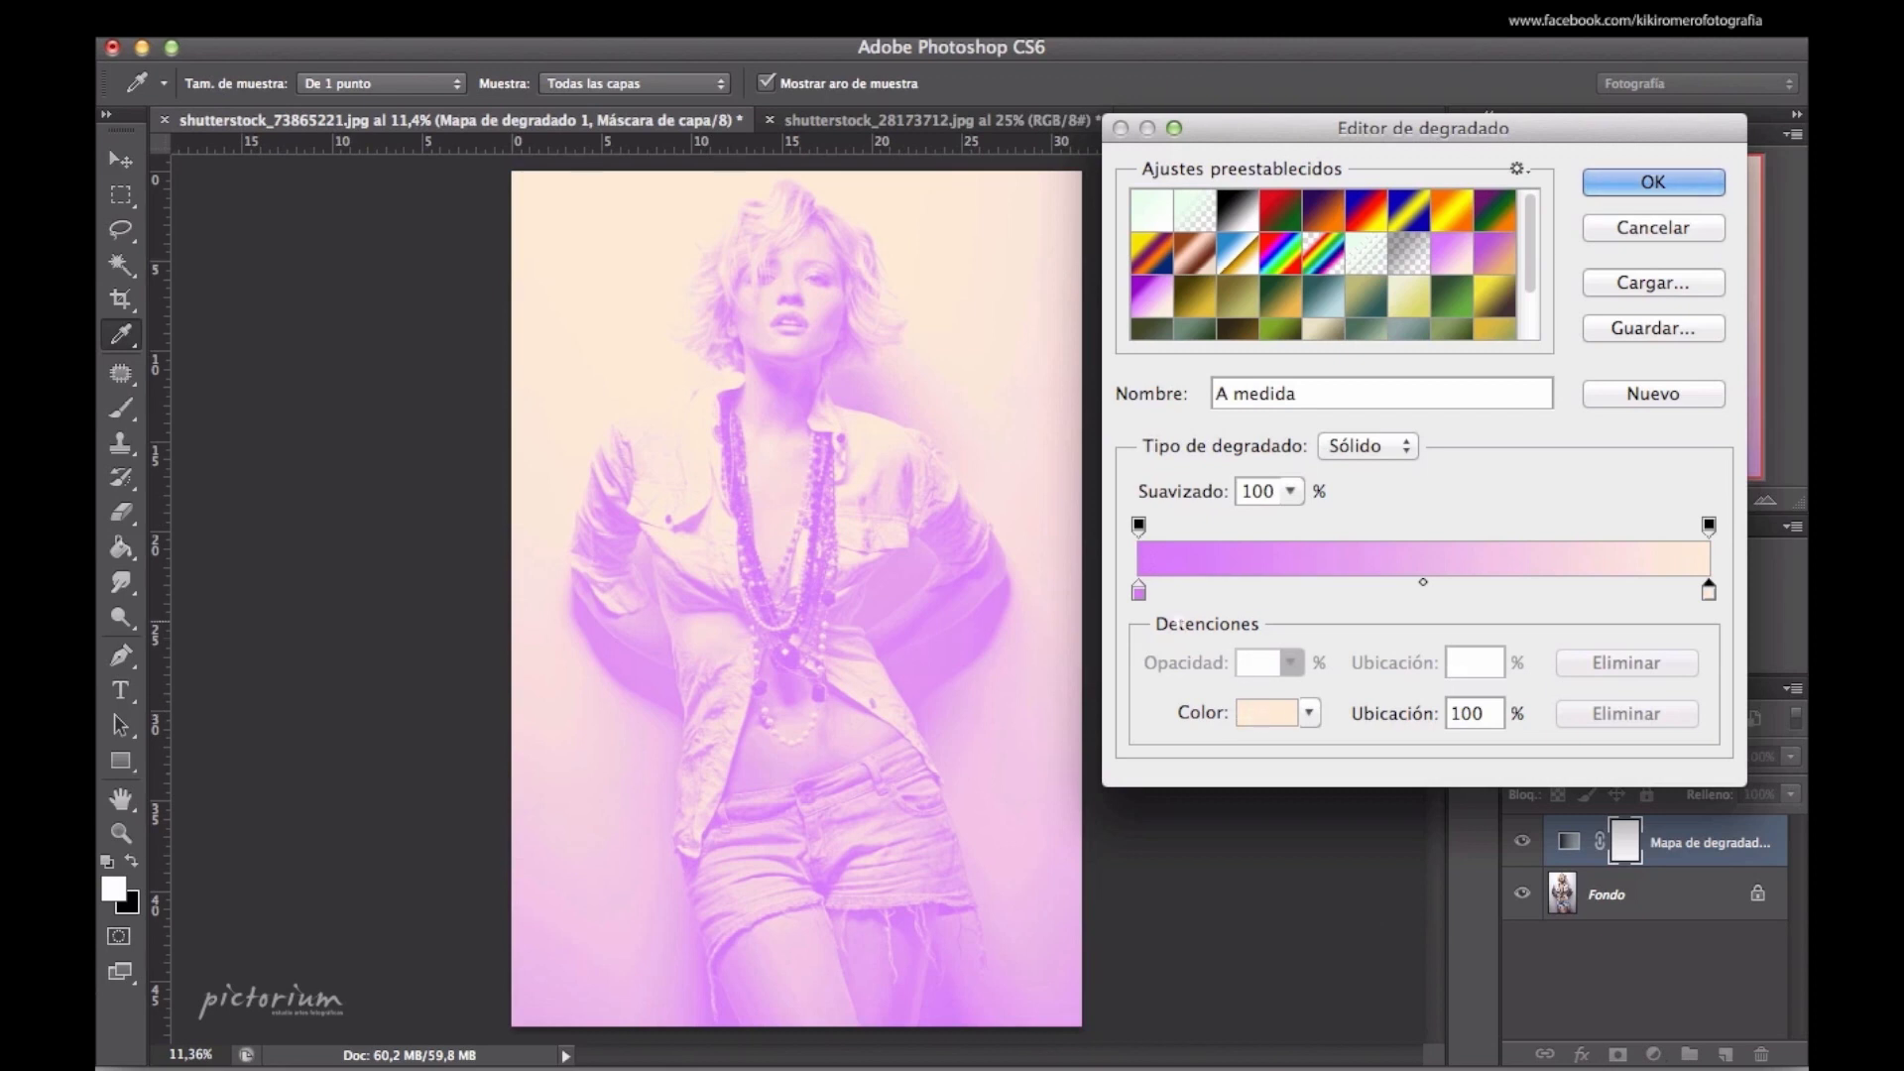
pyautogui.click(1139, 591)
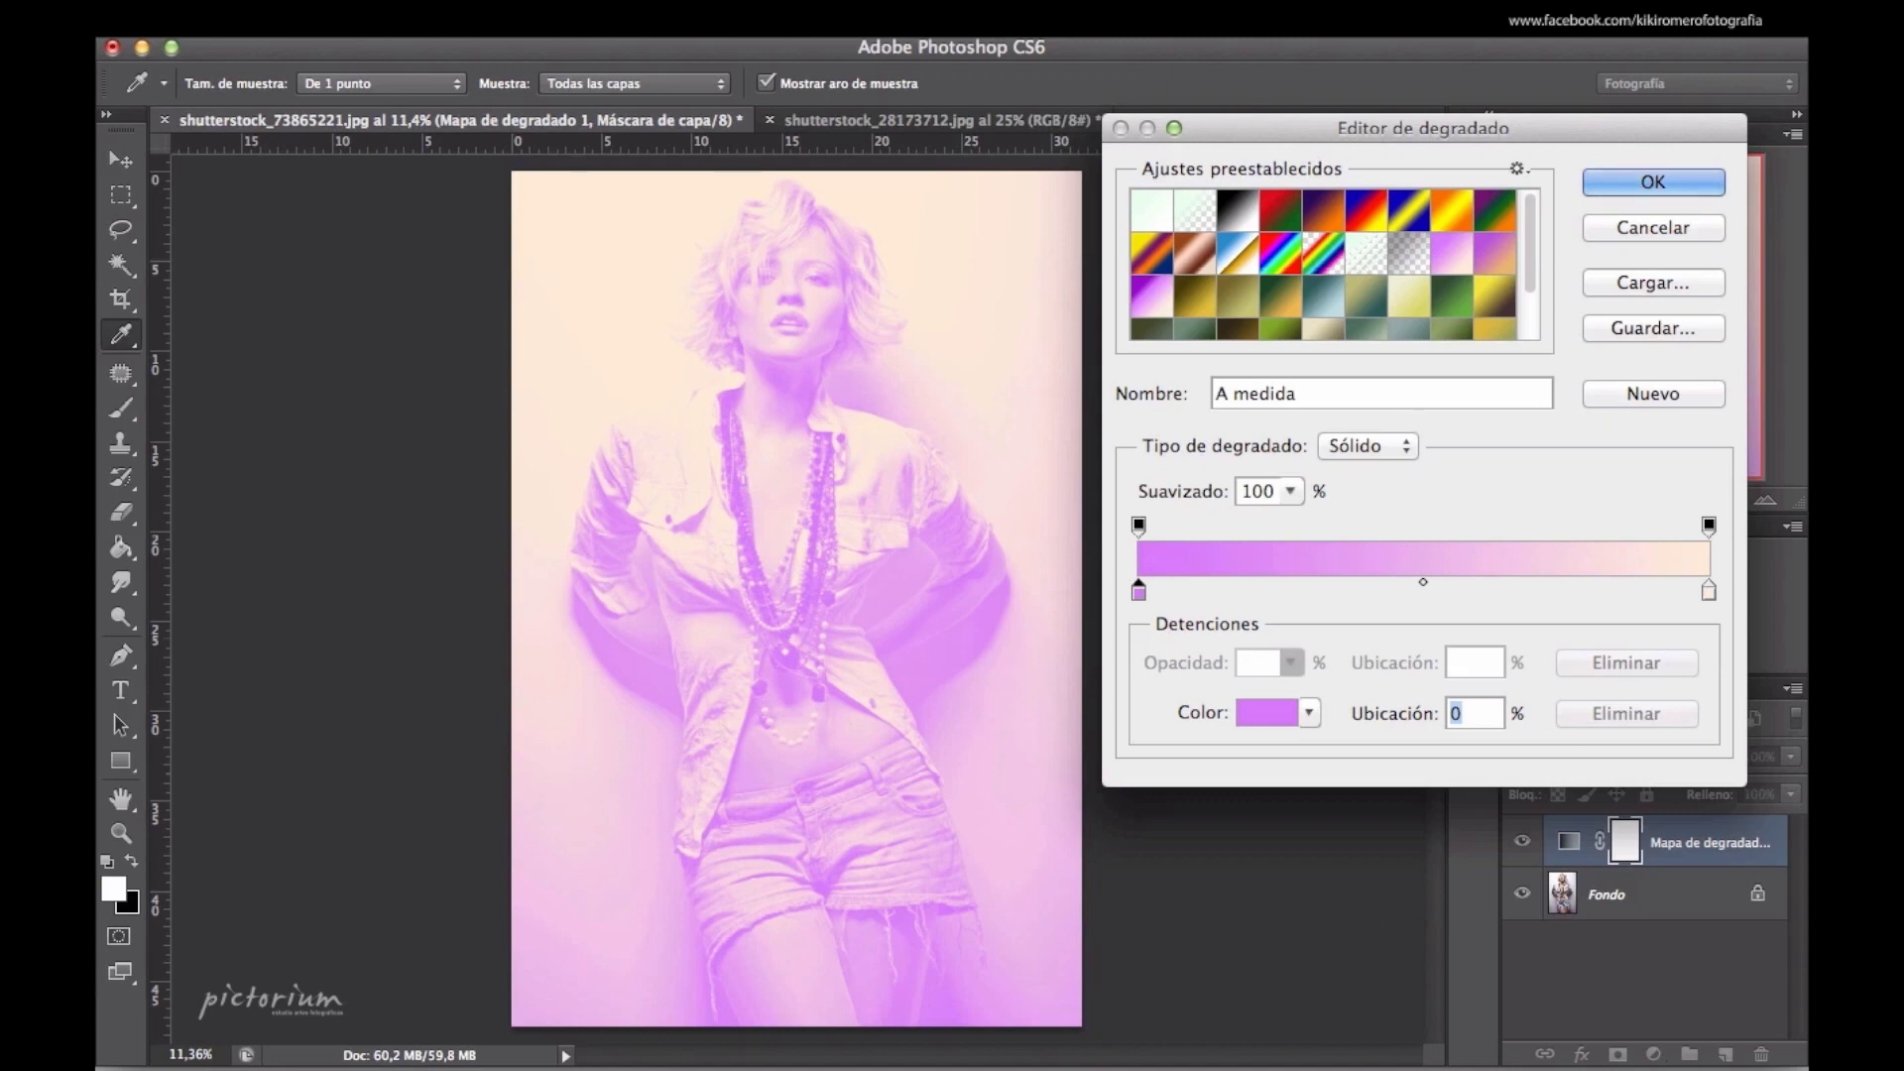
# Confirm the purple-to-cream gradient and collapse the gradient map's properties
pyautogui.press('Return')
pyautogui.press('z')
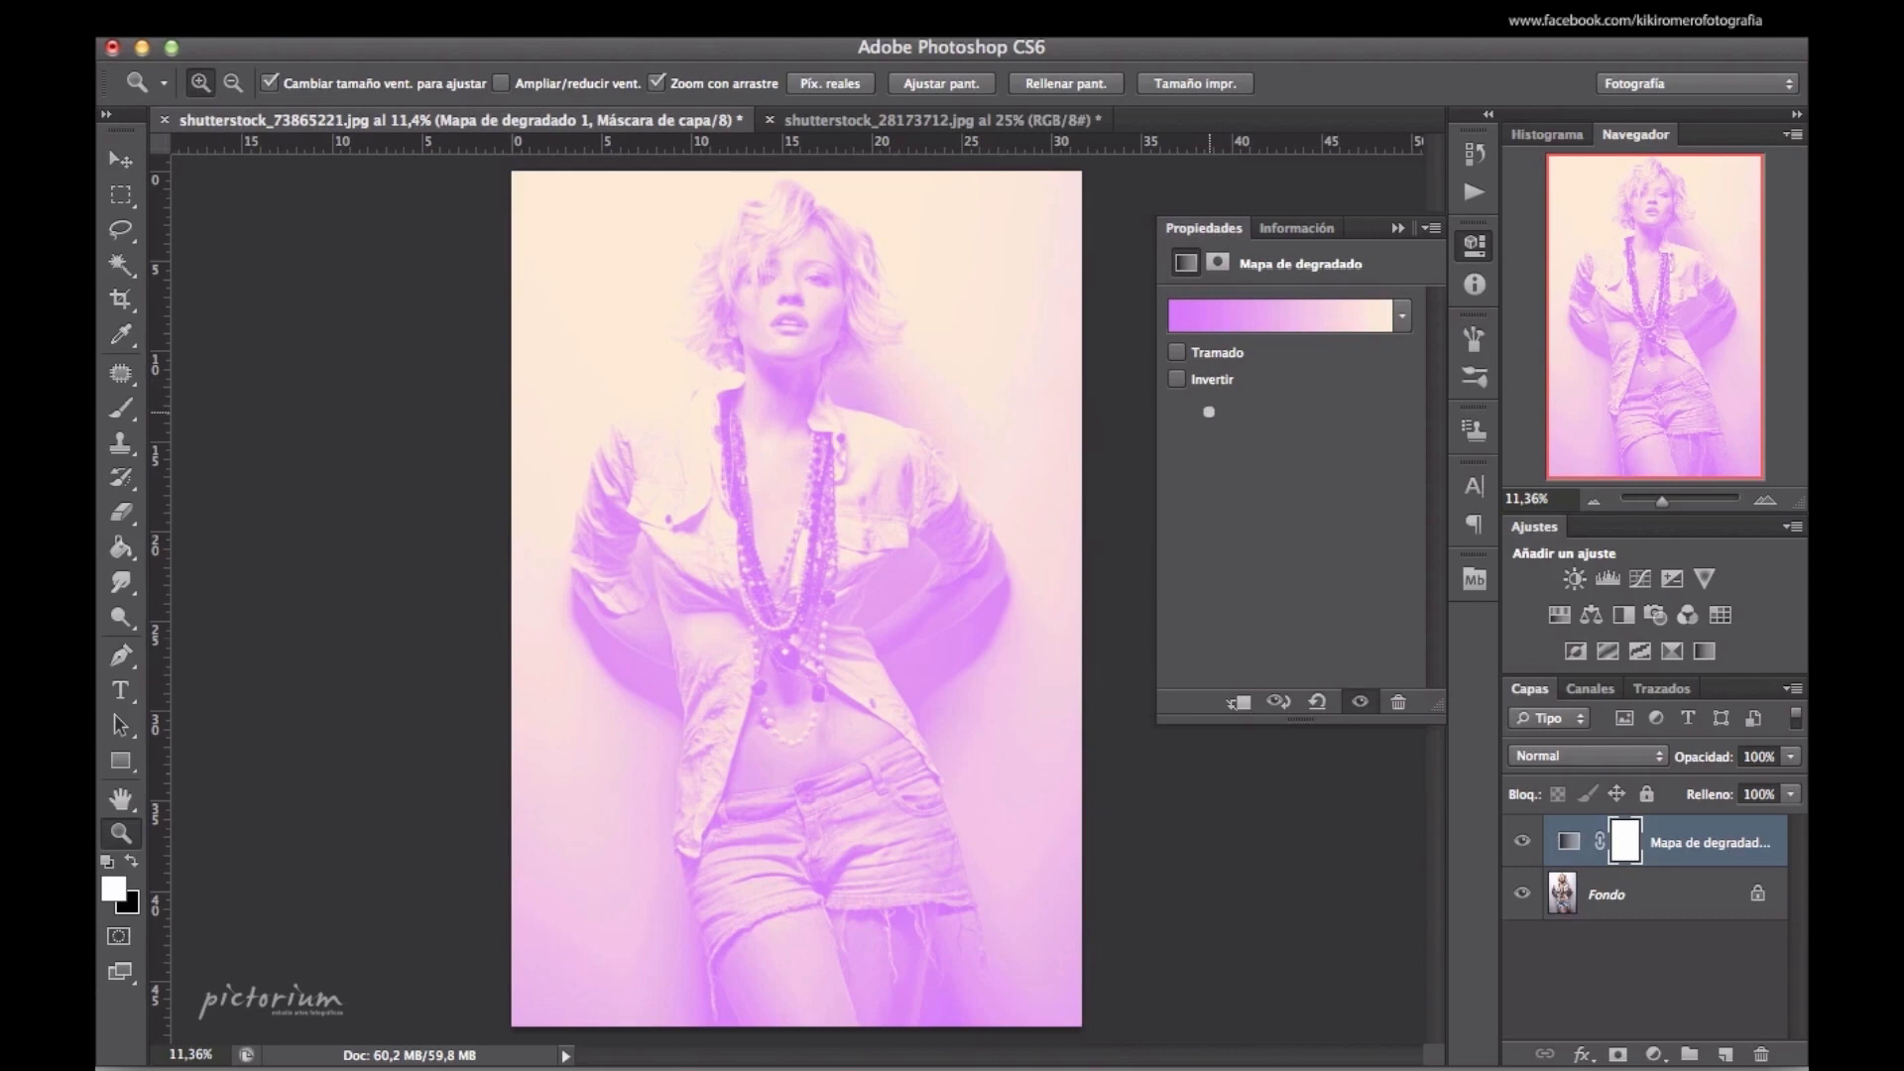
pyautogui.click(1660, 951)
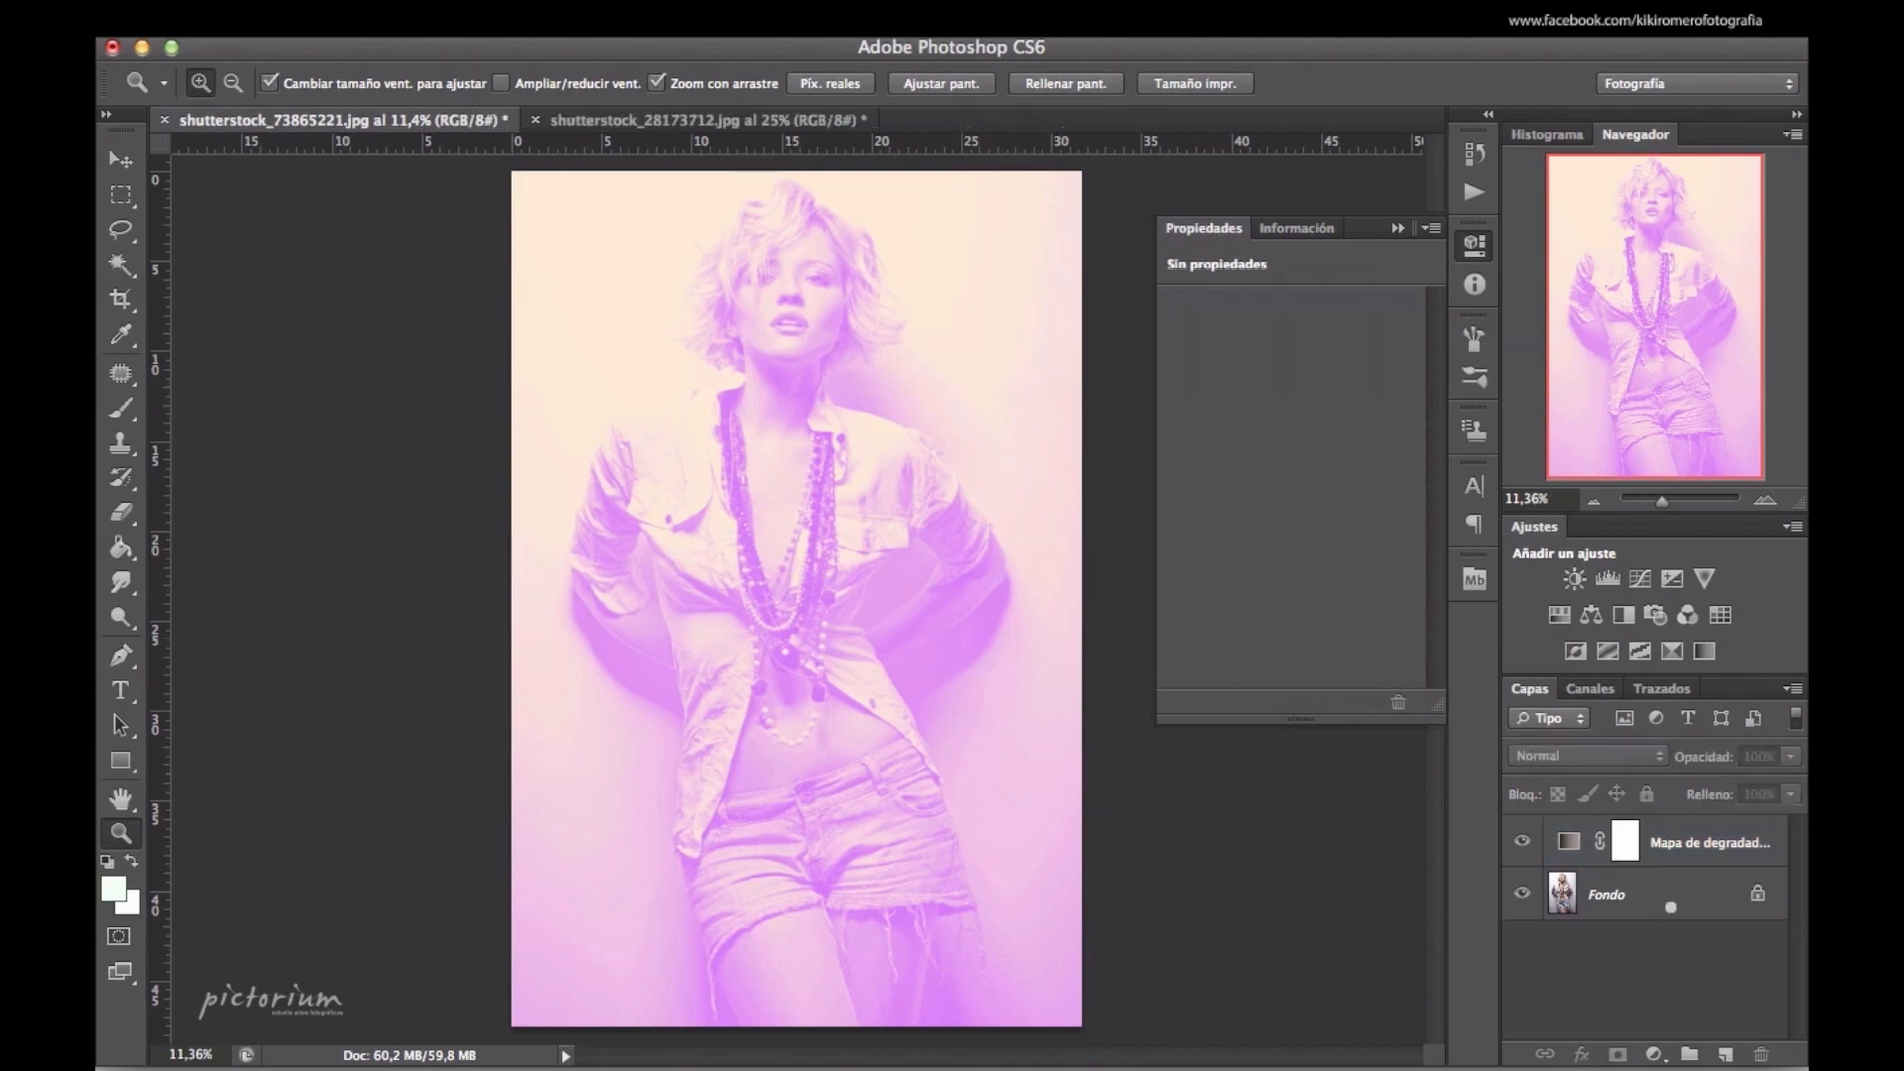
pyautogui.click(1766, 829)
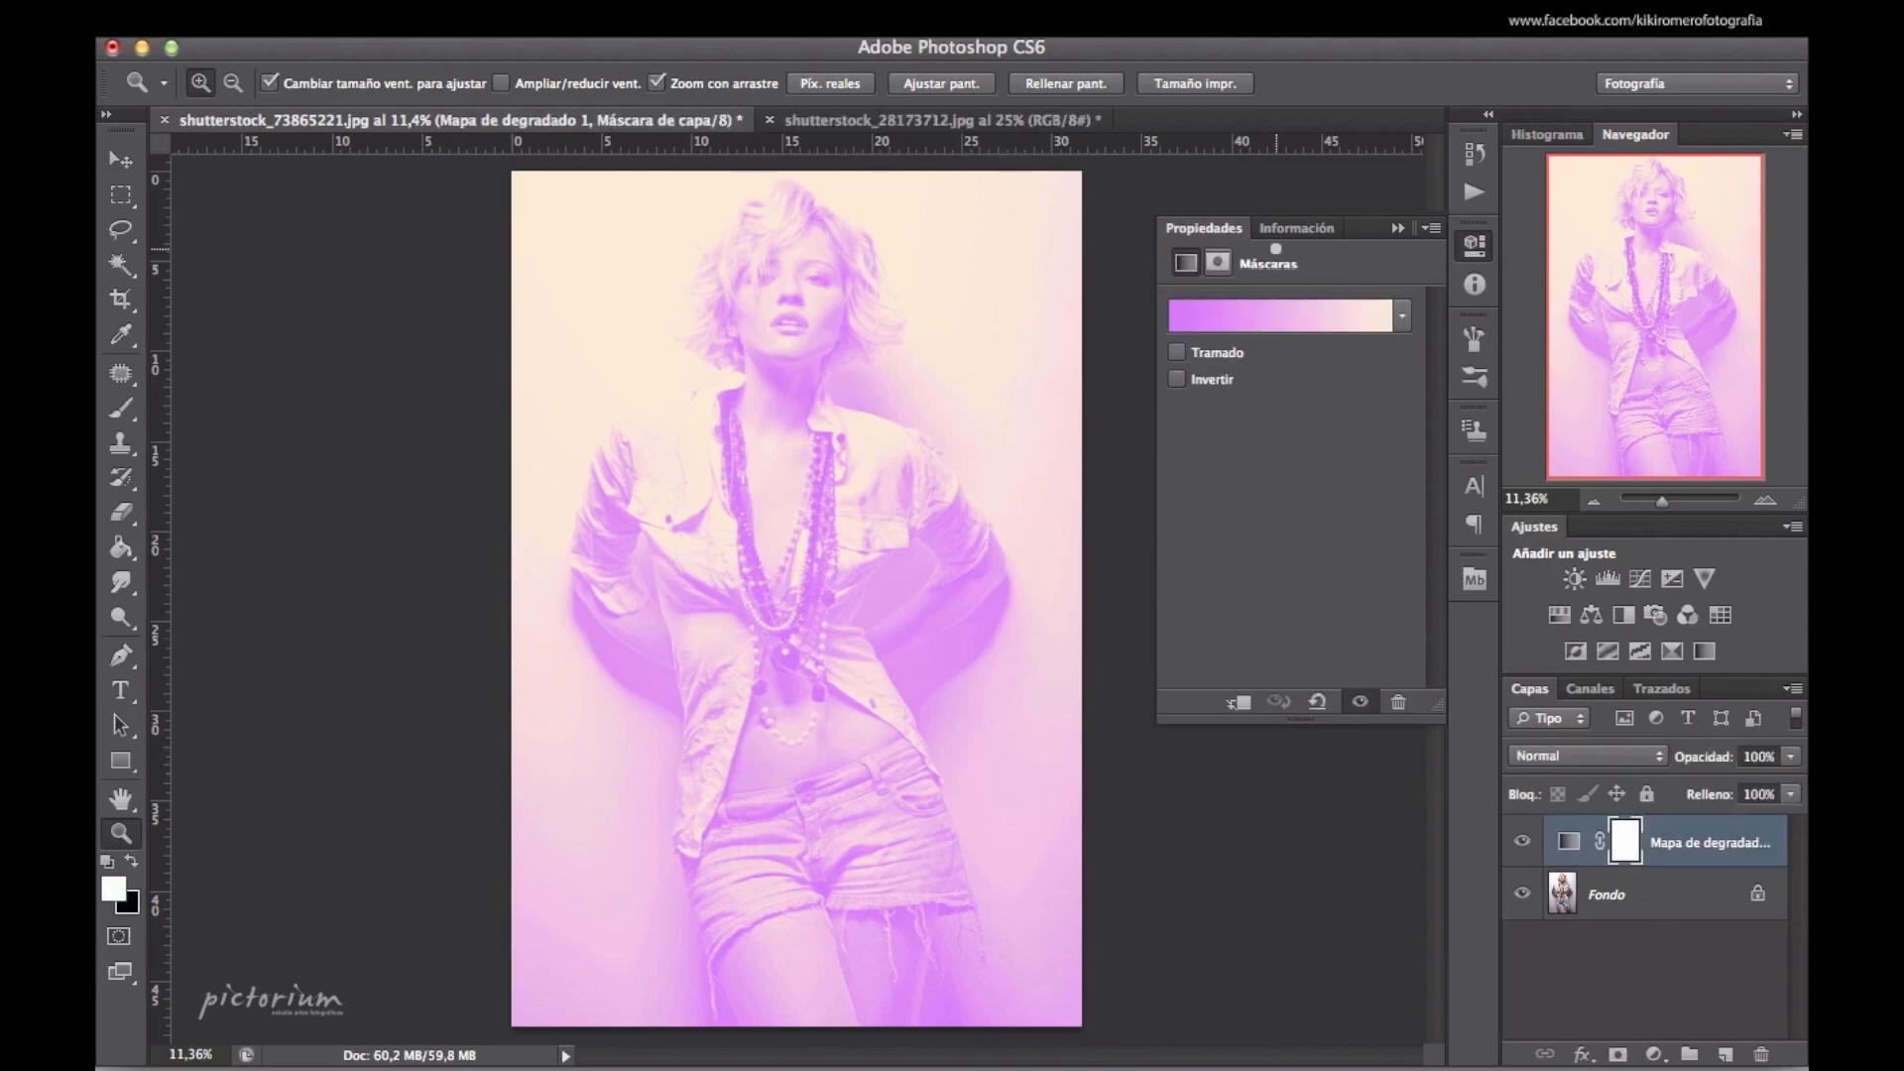
pyautogui.click(1389, 229)
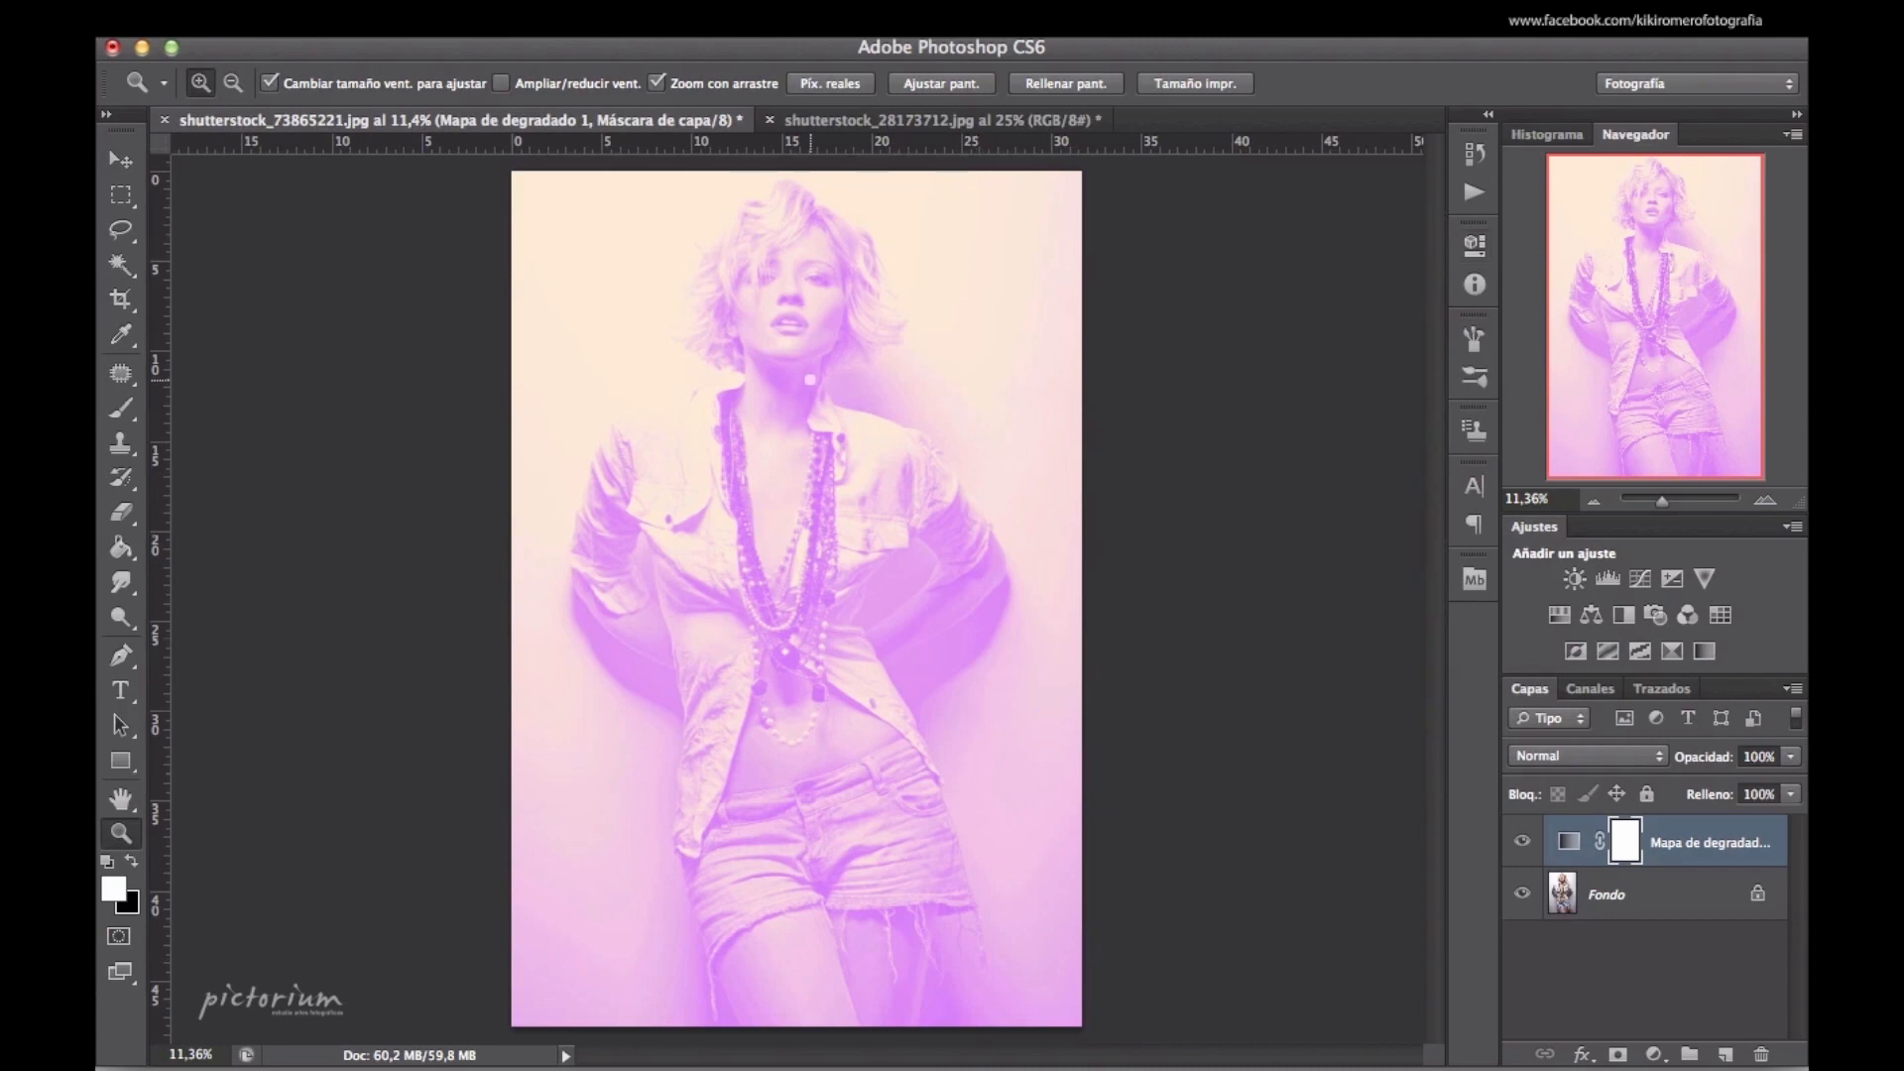
# Zoom in on the face and reopen the Mapa de degradado 1 properties
pyautogui.moveTo(811, 379); pyautogui.dragTo(808, 382)
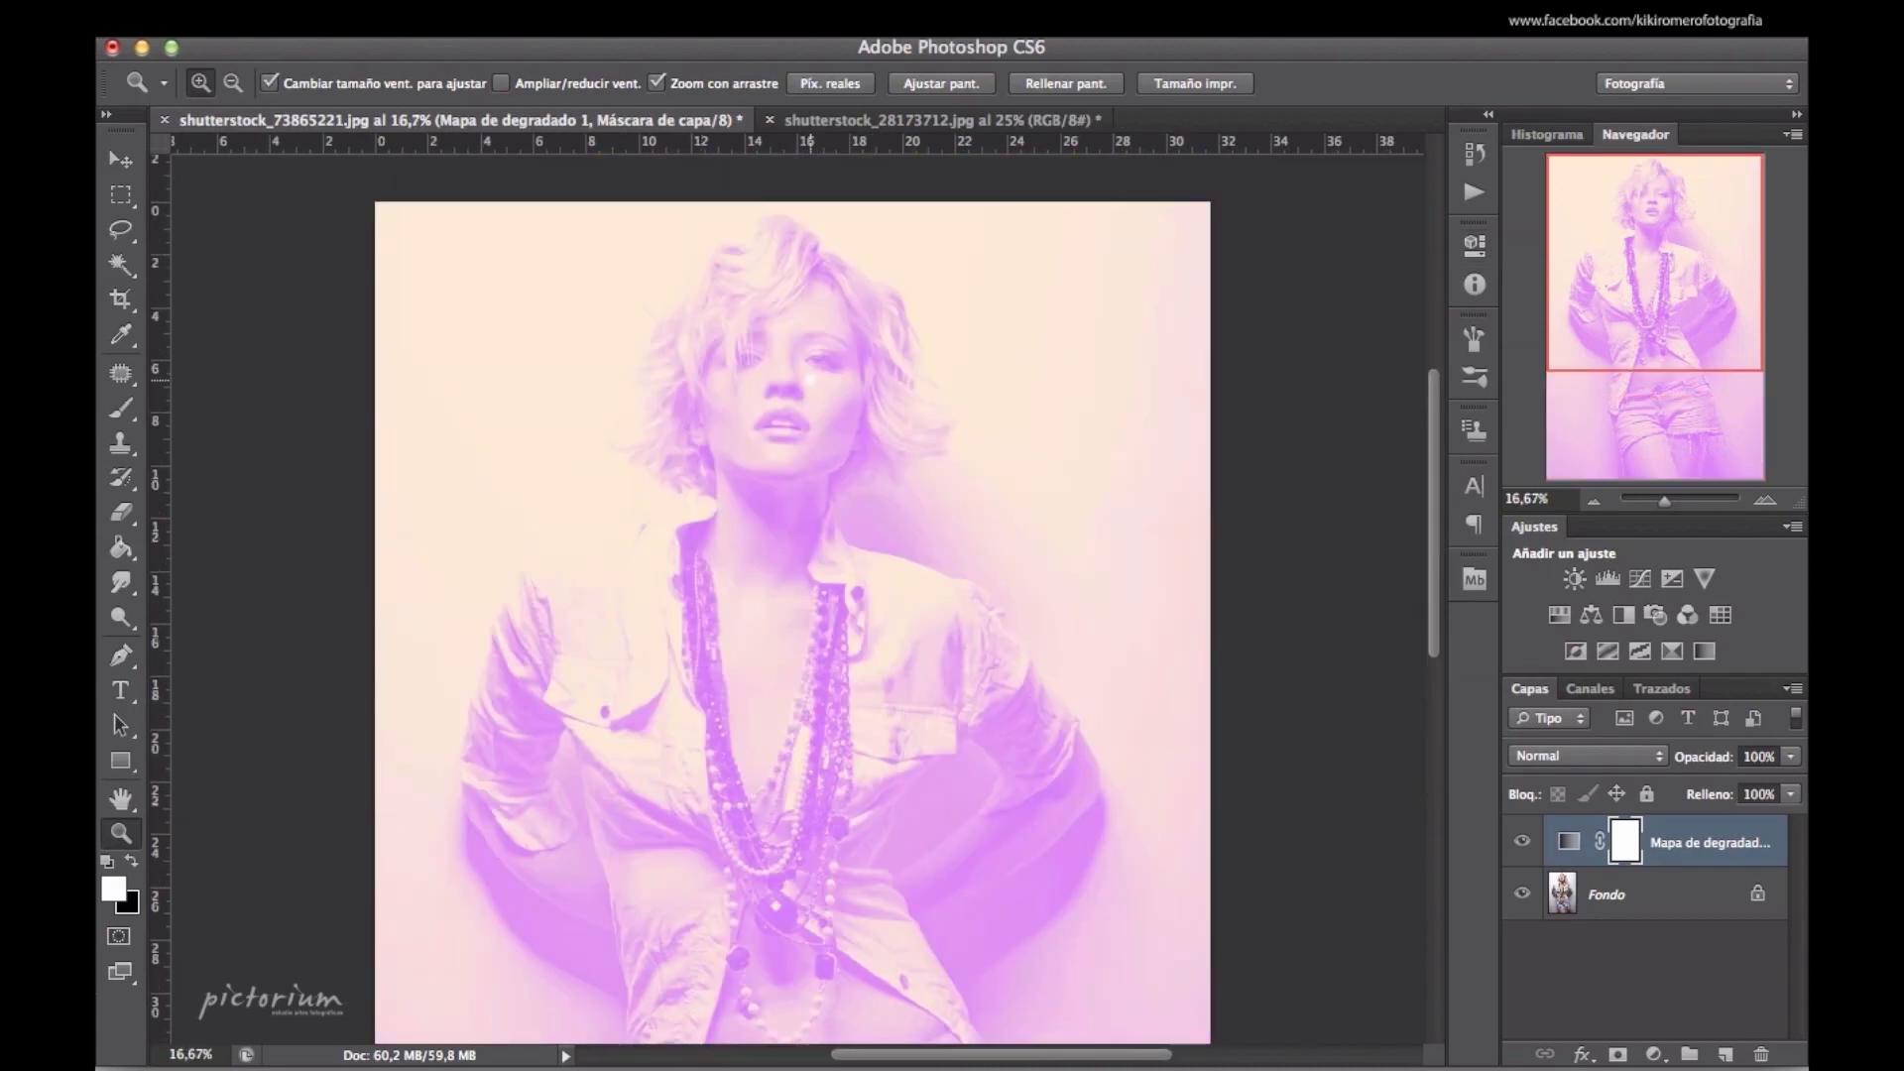
pyautogui.click(847, 427)
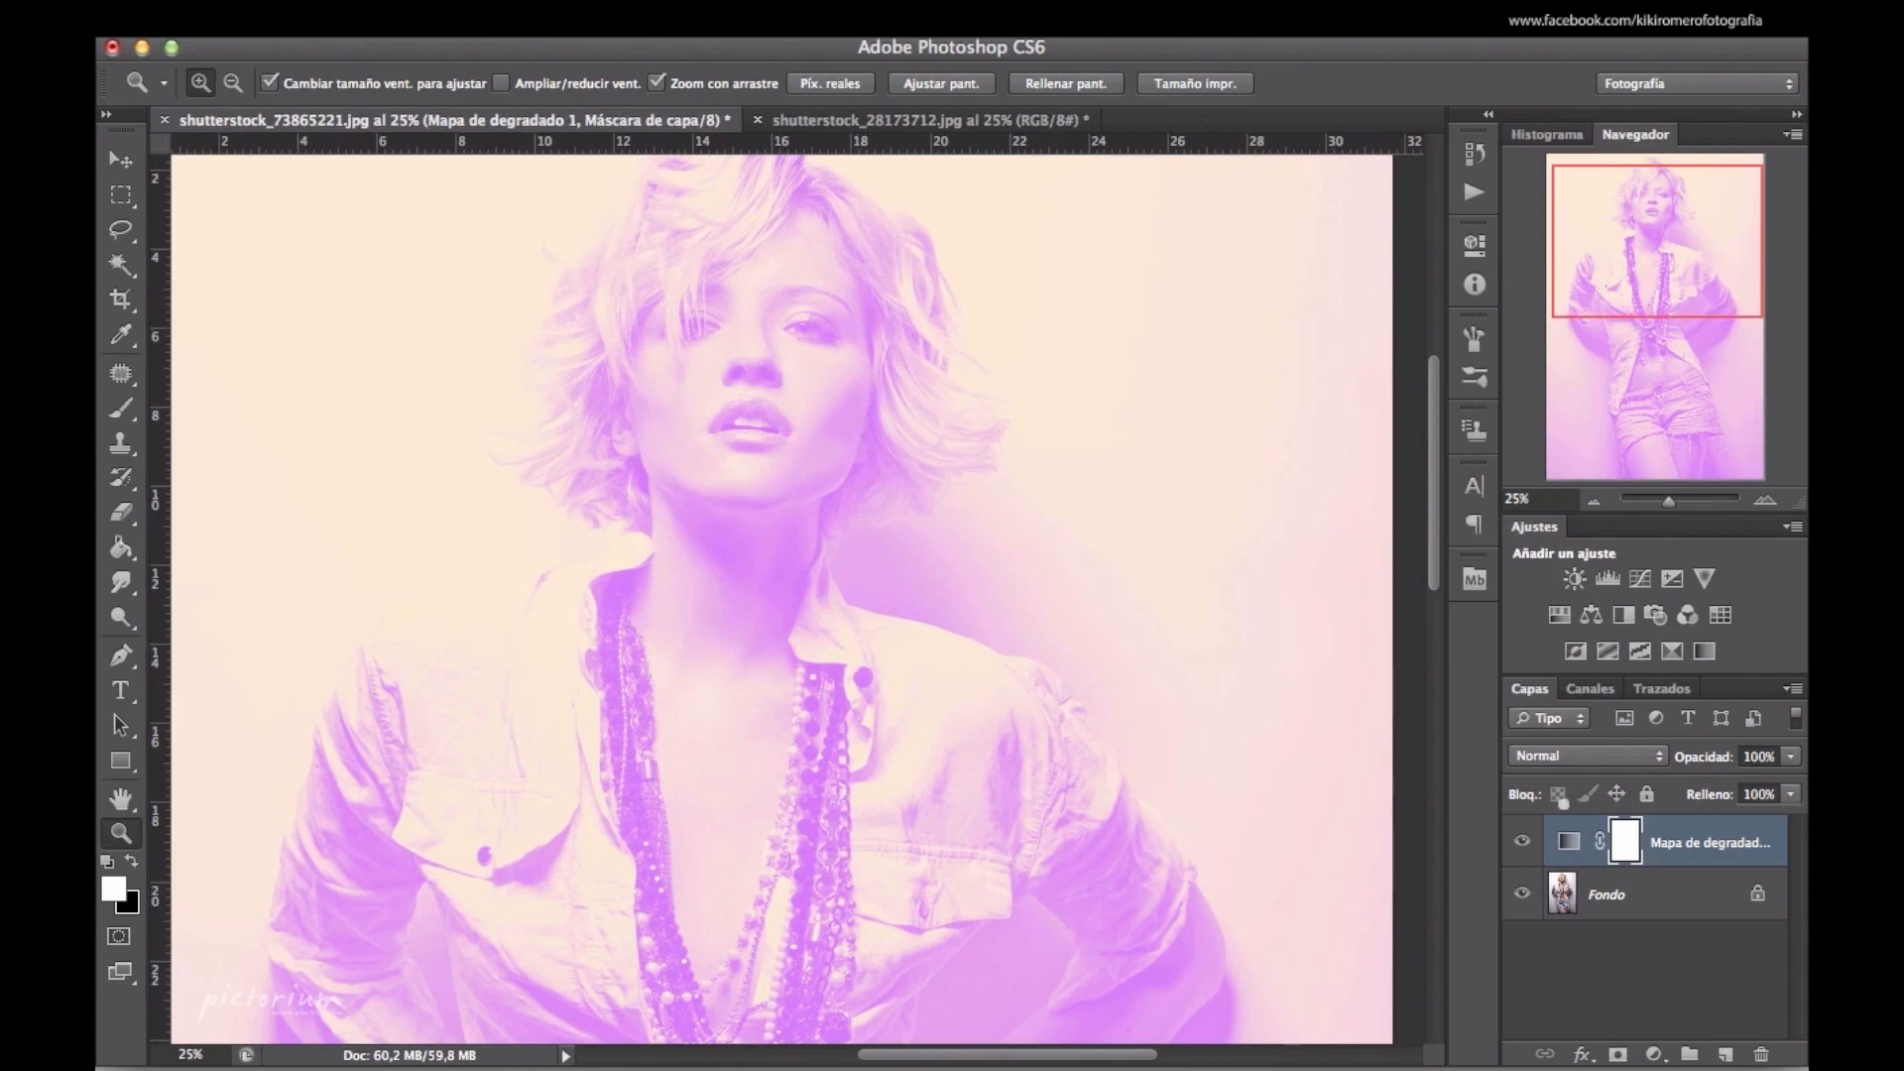
pyautogui.click(1568, 841)
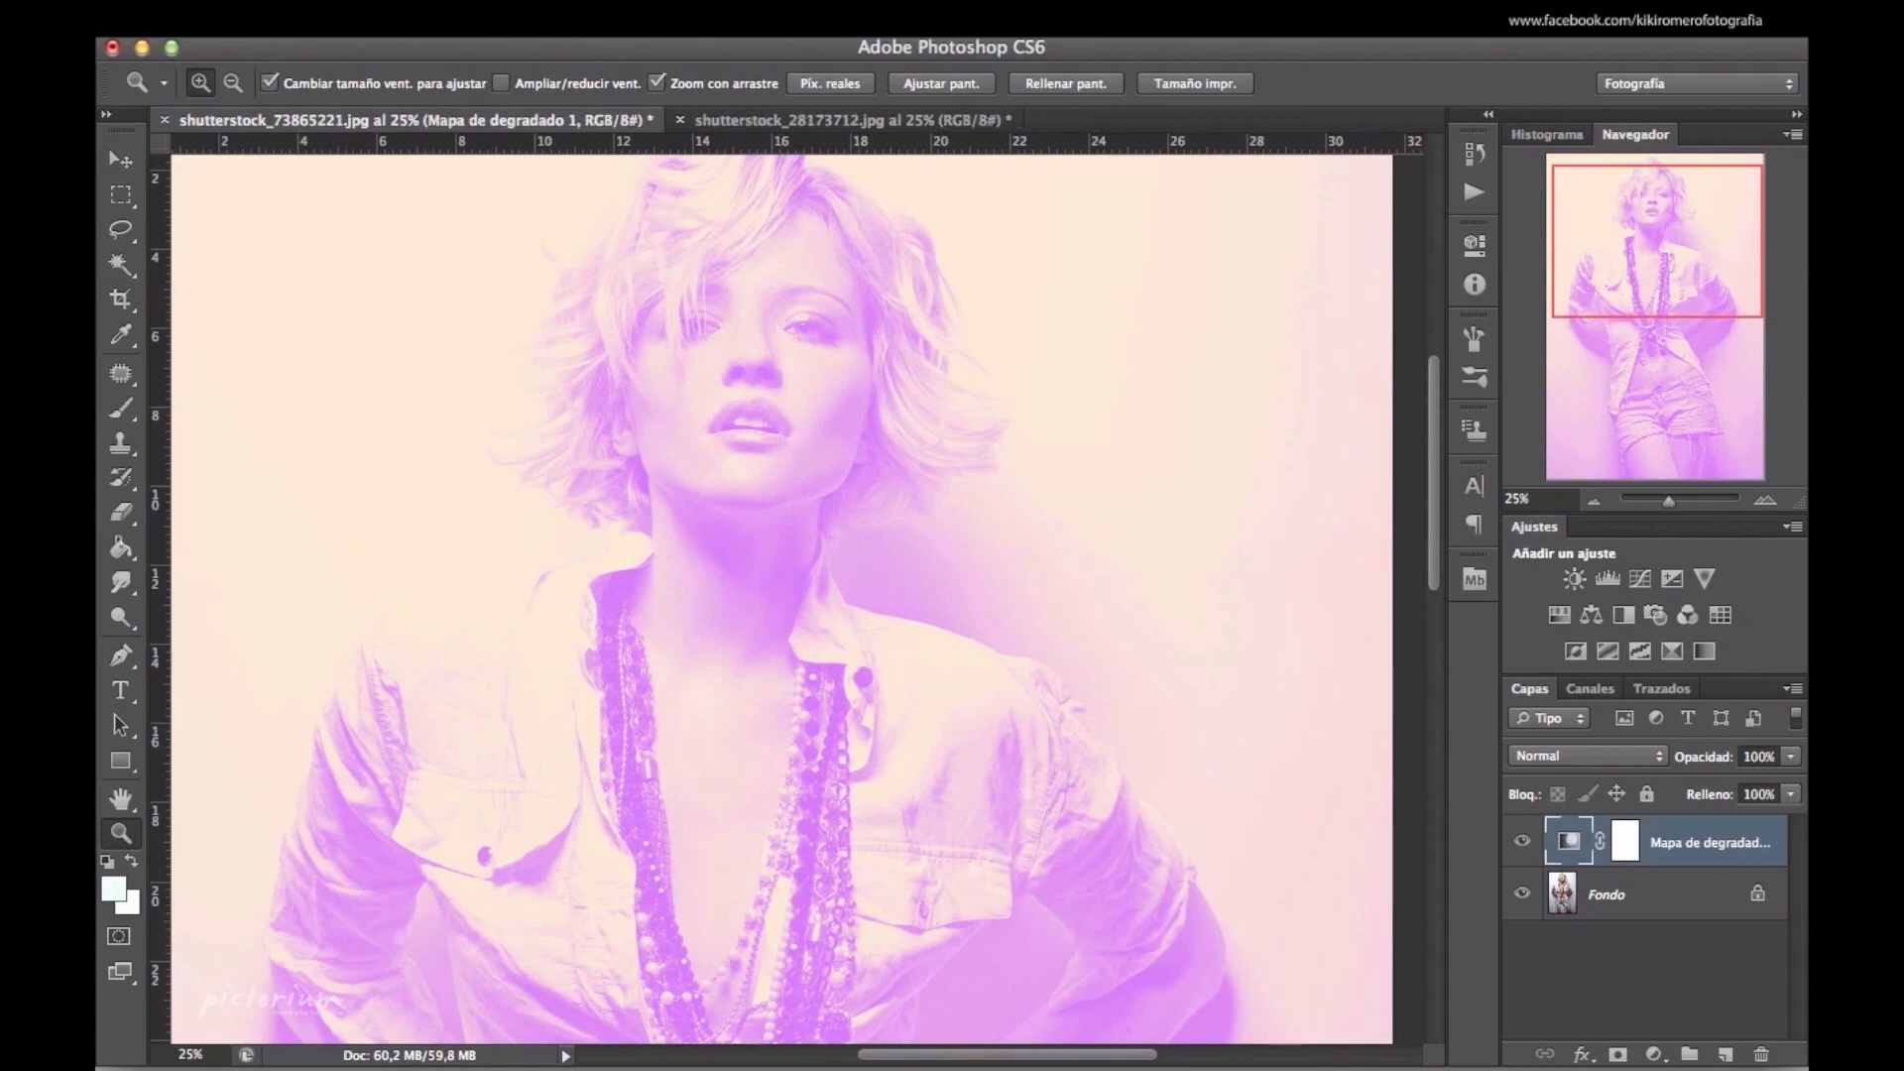
pyautogui.doubleClick(1568, 840)
# Reopen the gradient, try a pink-violet preset, and confirm the purple-to-cream gradient
pyautogui.click(1291, 320)
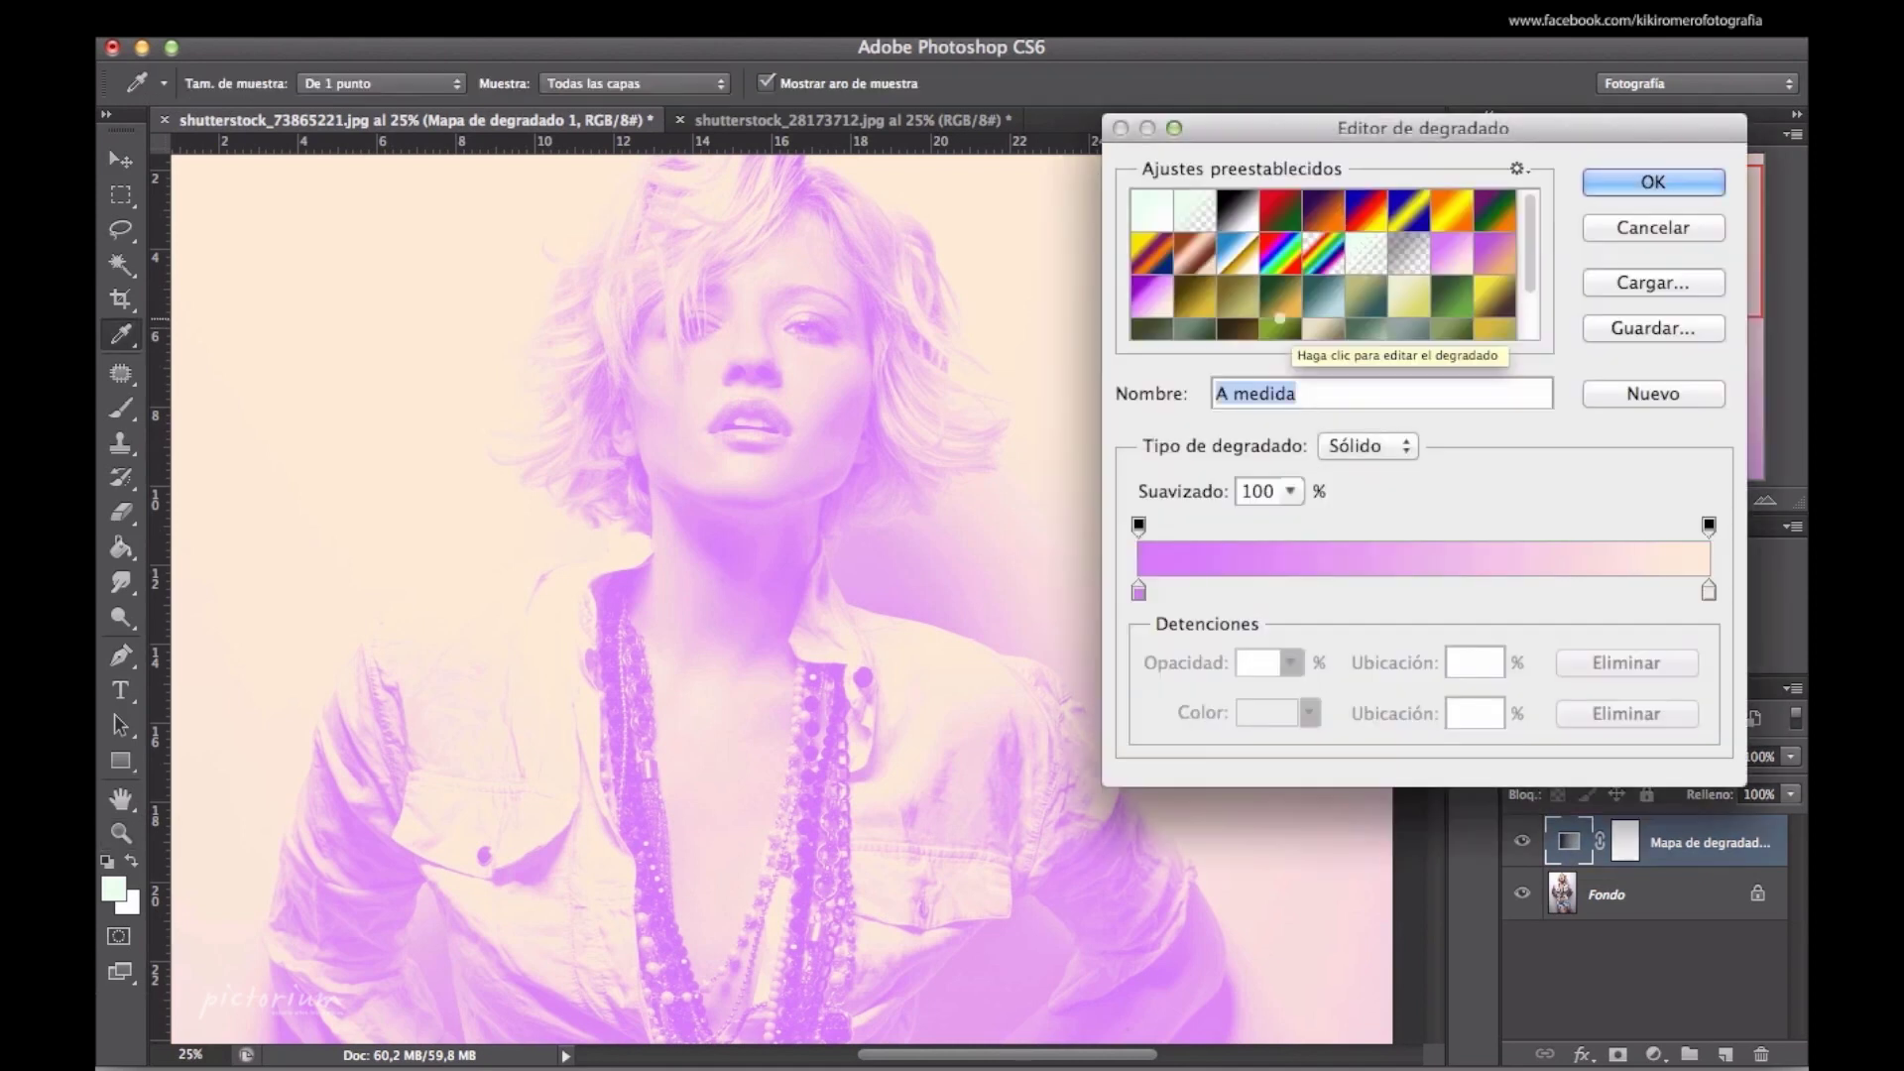
pyautogui.click(1418, 242)
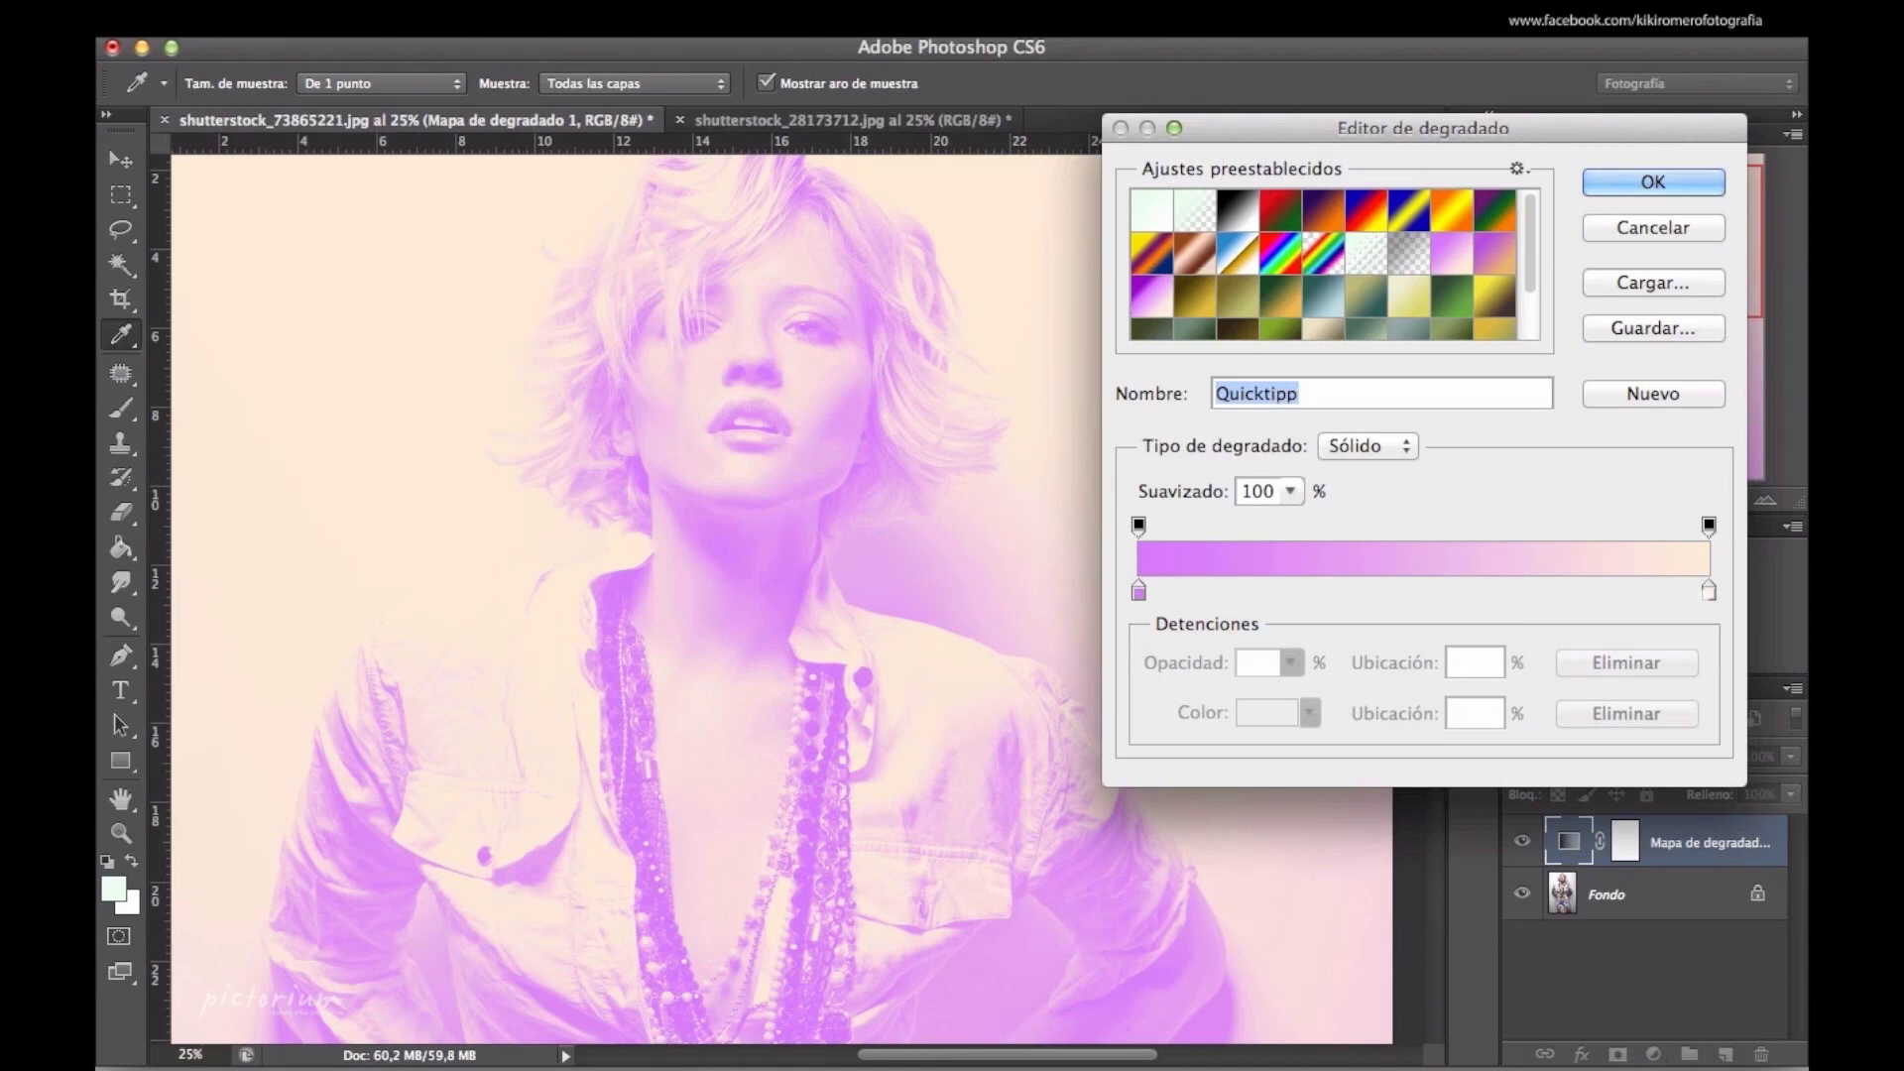
pyautogui.scroll(5, 1031, 595)
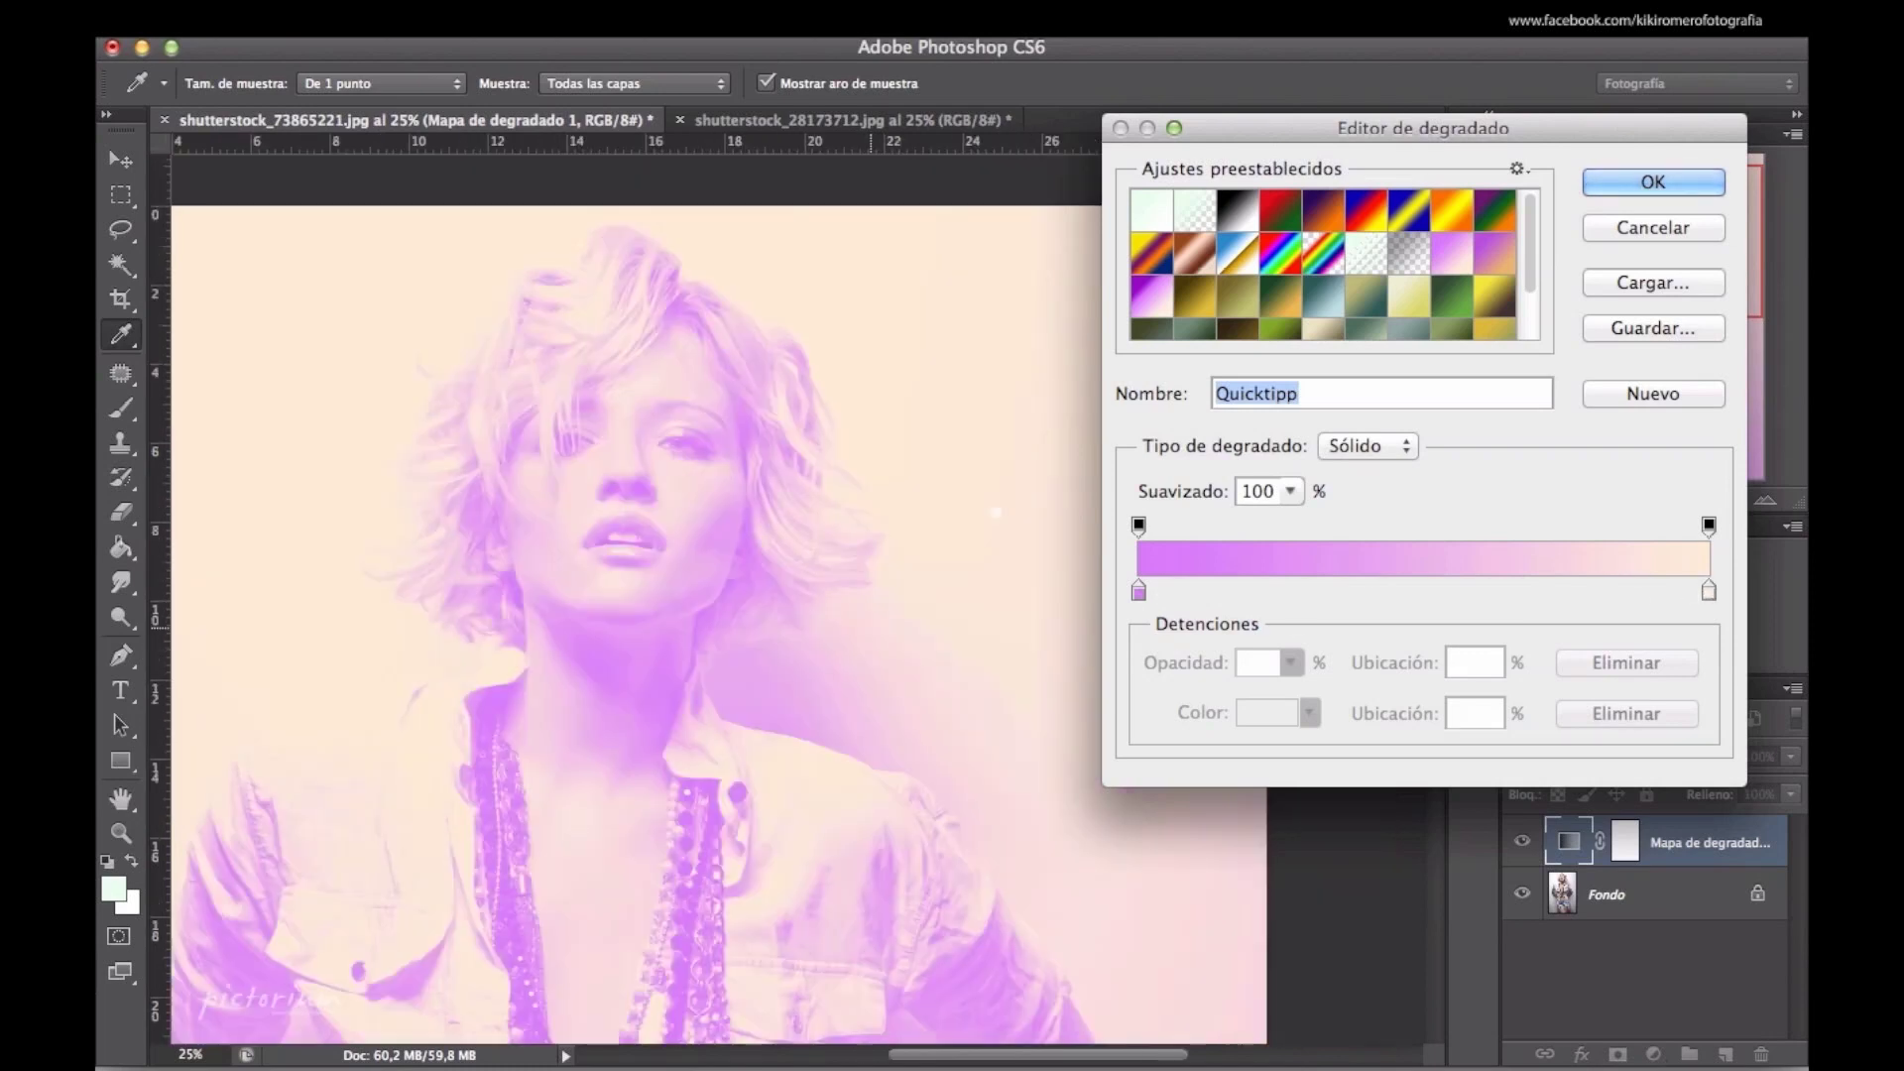
pyautogui.hscroll(-1, 995, 512)
pyautogui.hscroll(-1, 373, 583)
pyautogui.hscroll(-5, 373, 583)
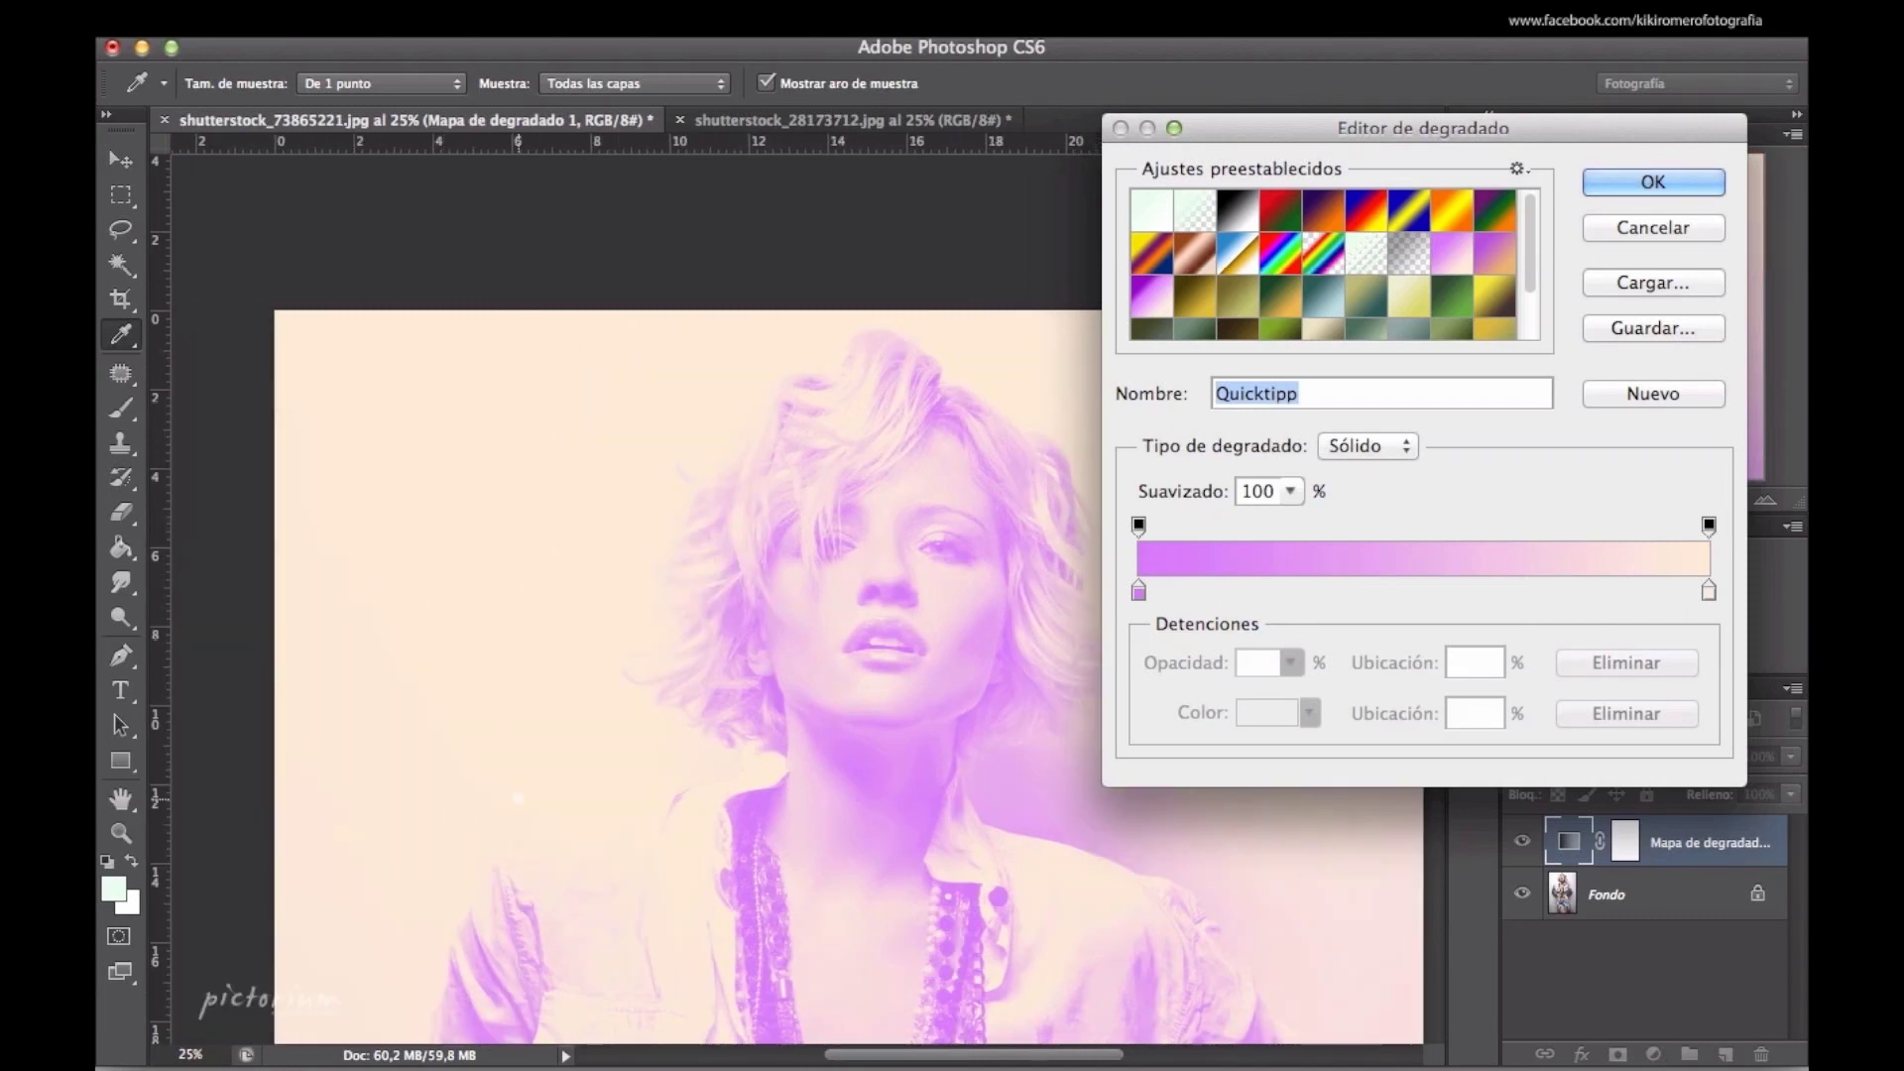
pyautogui.scroll(-2, 517, 796)
pyautogui.scroll(-3, 517, 796)
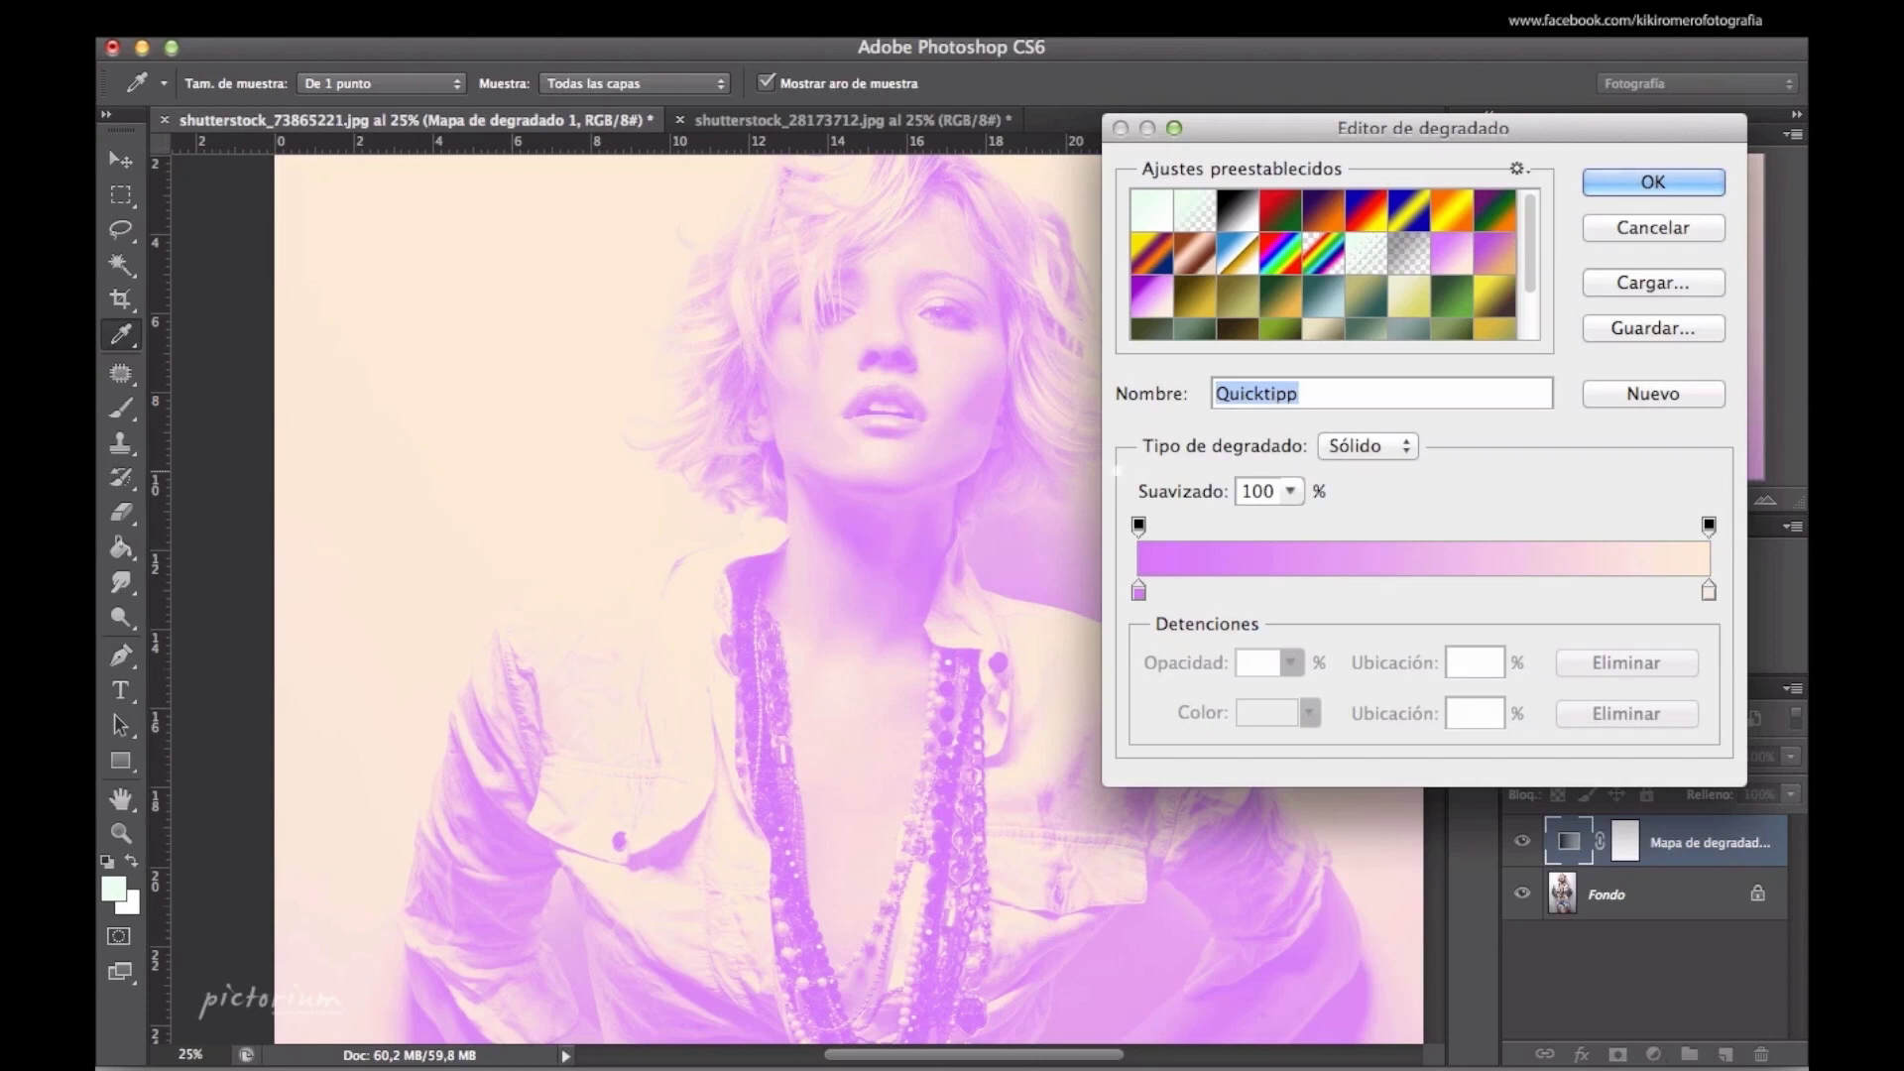
pyautogui.press('Return')
# Collapse the gradient map properties and scroll around the toned portrait
pyautogui.press('z')
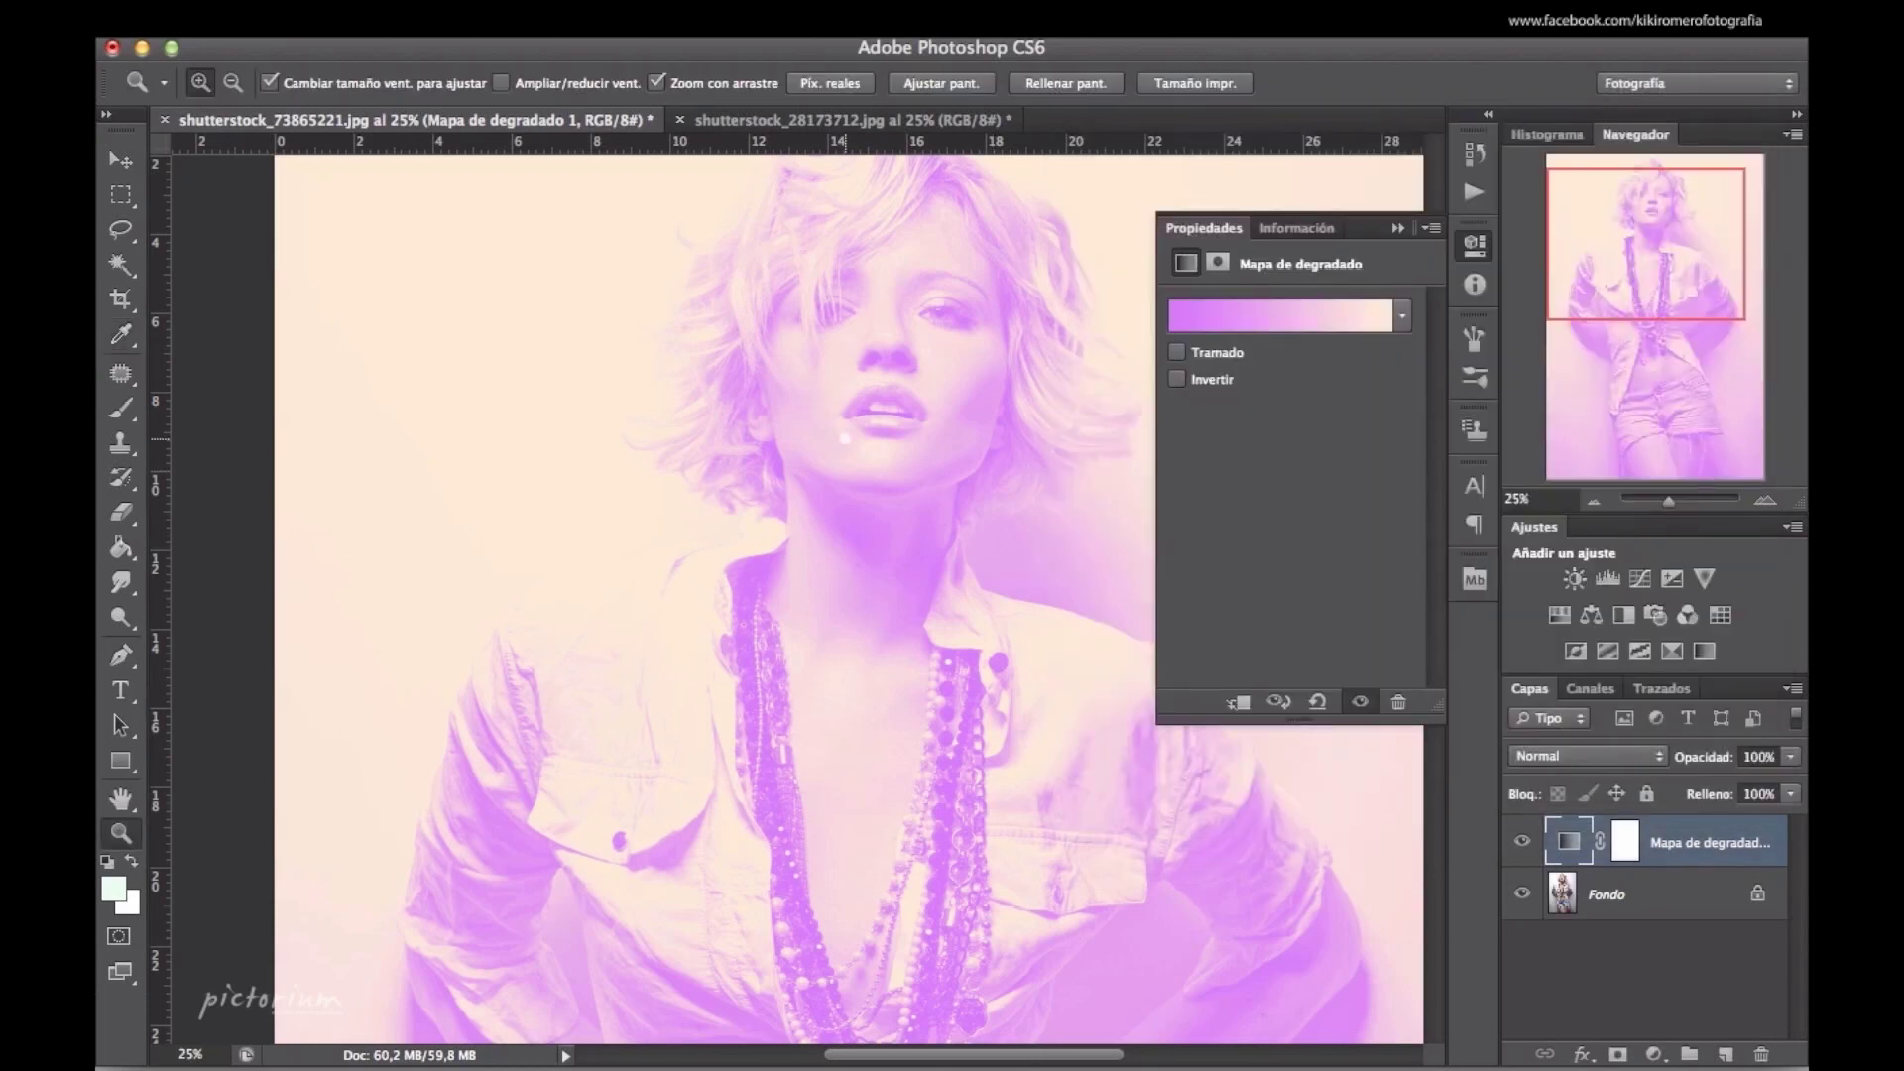
pyautogui.click(1396, 228)
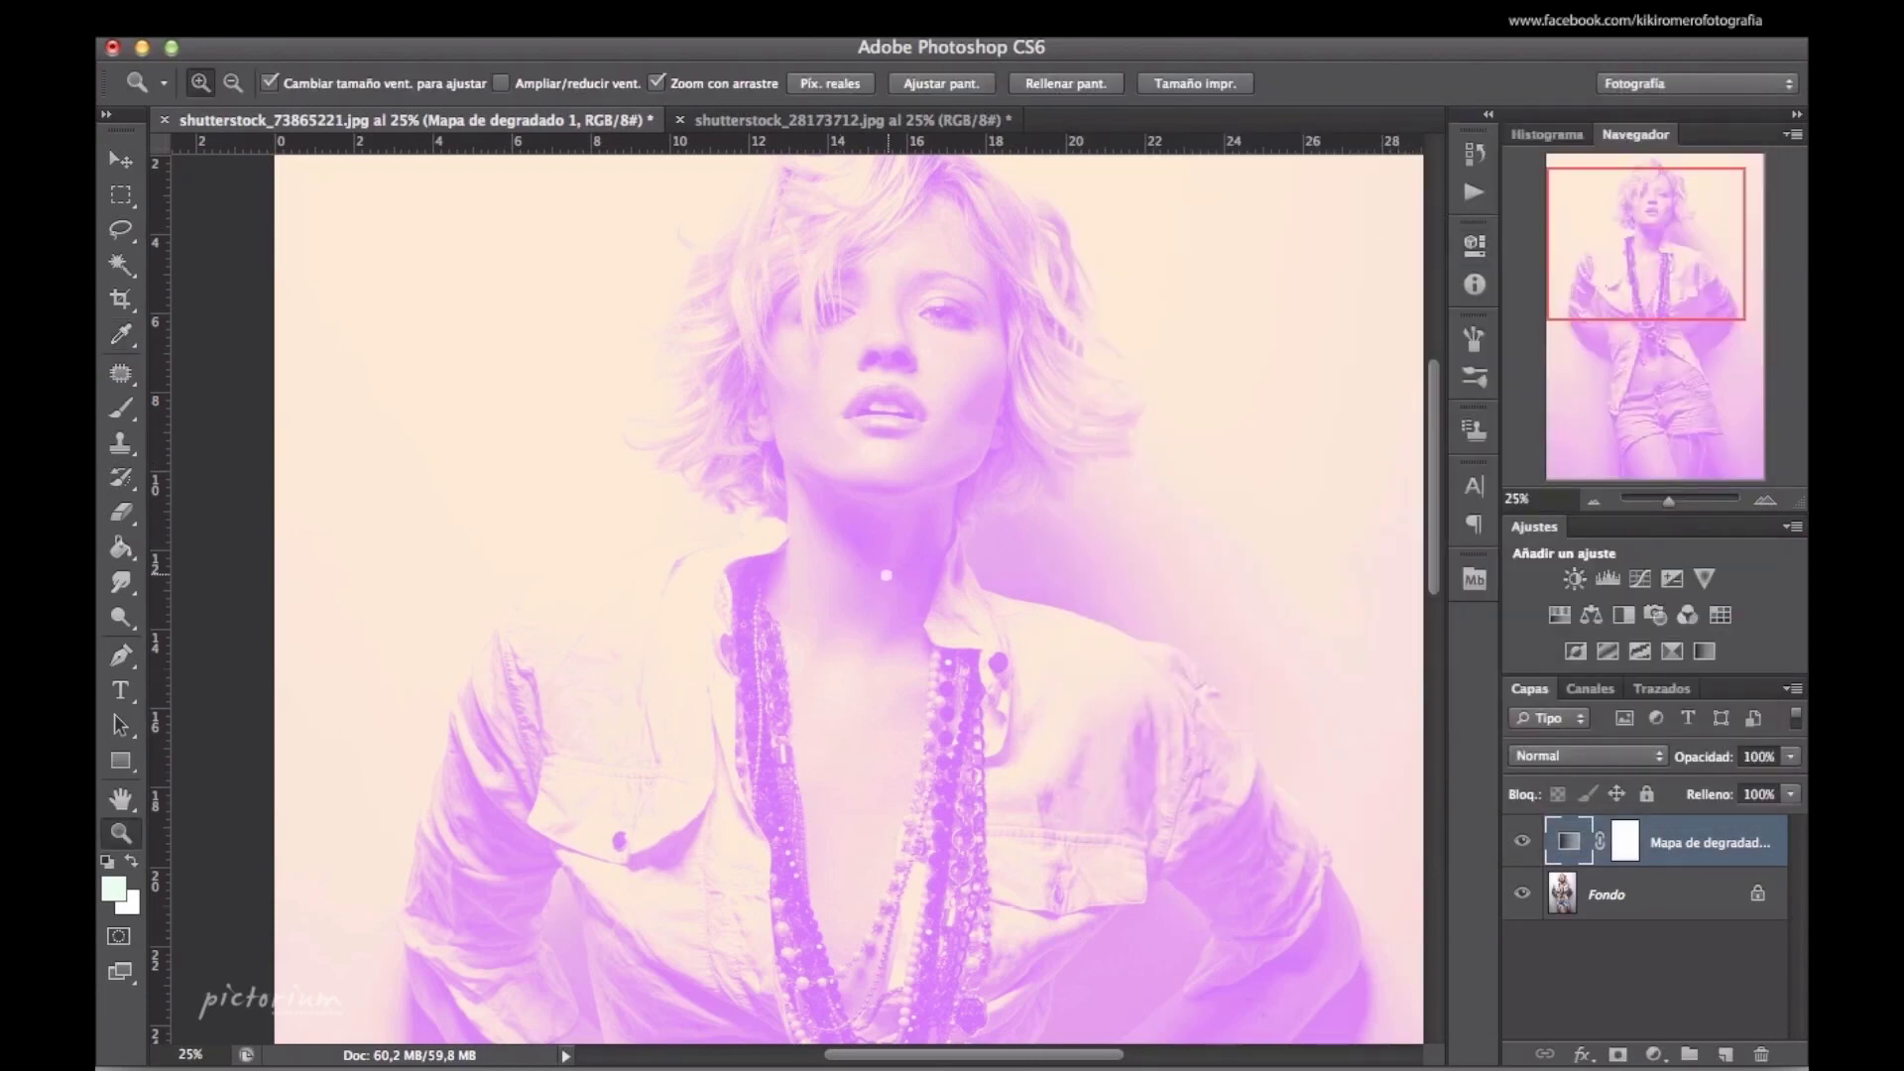
pyautogui.hscroll(2, 873, 590)
pyautogui.scroll(-5, 868, 590)
pyautogui.scroll(-3, 868, 590)
pyautogui.scroll(-2, 853, 675)
pyautogui.scroll(2, 836, 746)
pyautogui.scroll(5, 836, 746)
pyautogui.scroll(1, 853, 674)
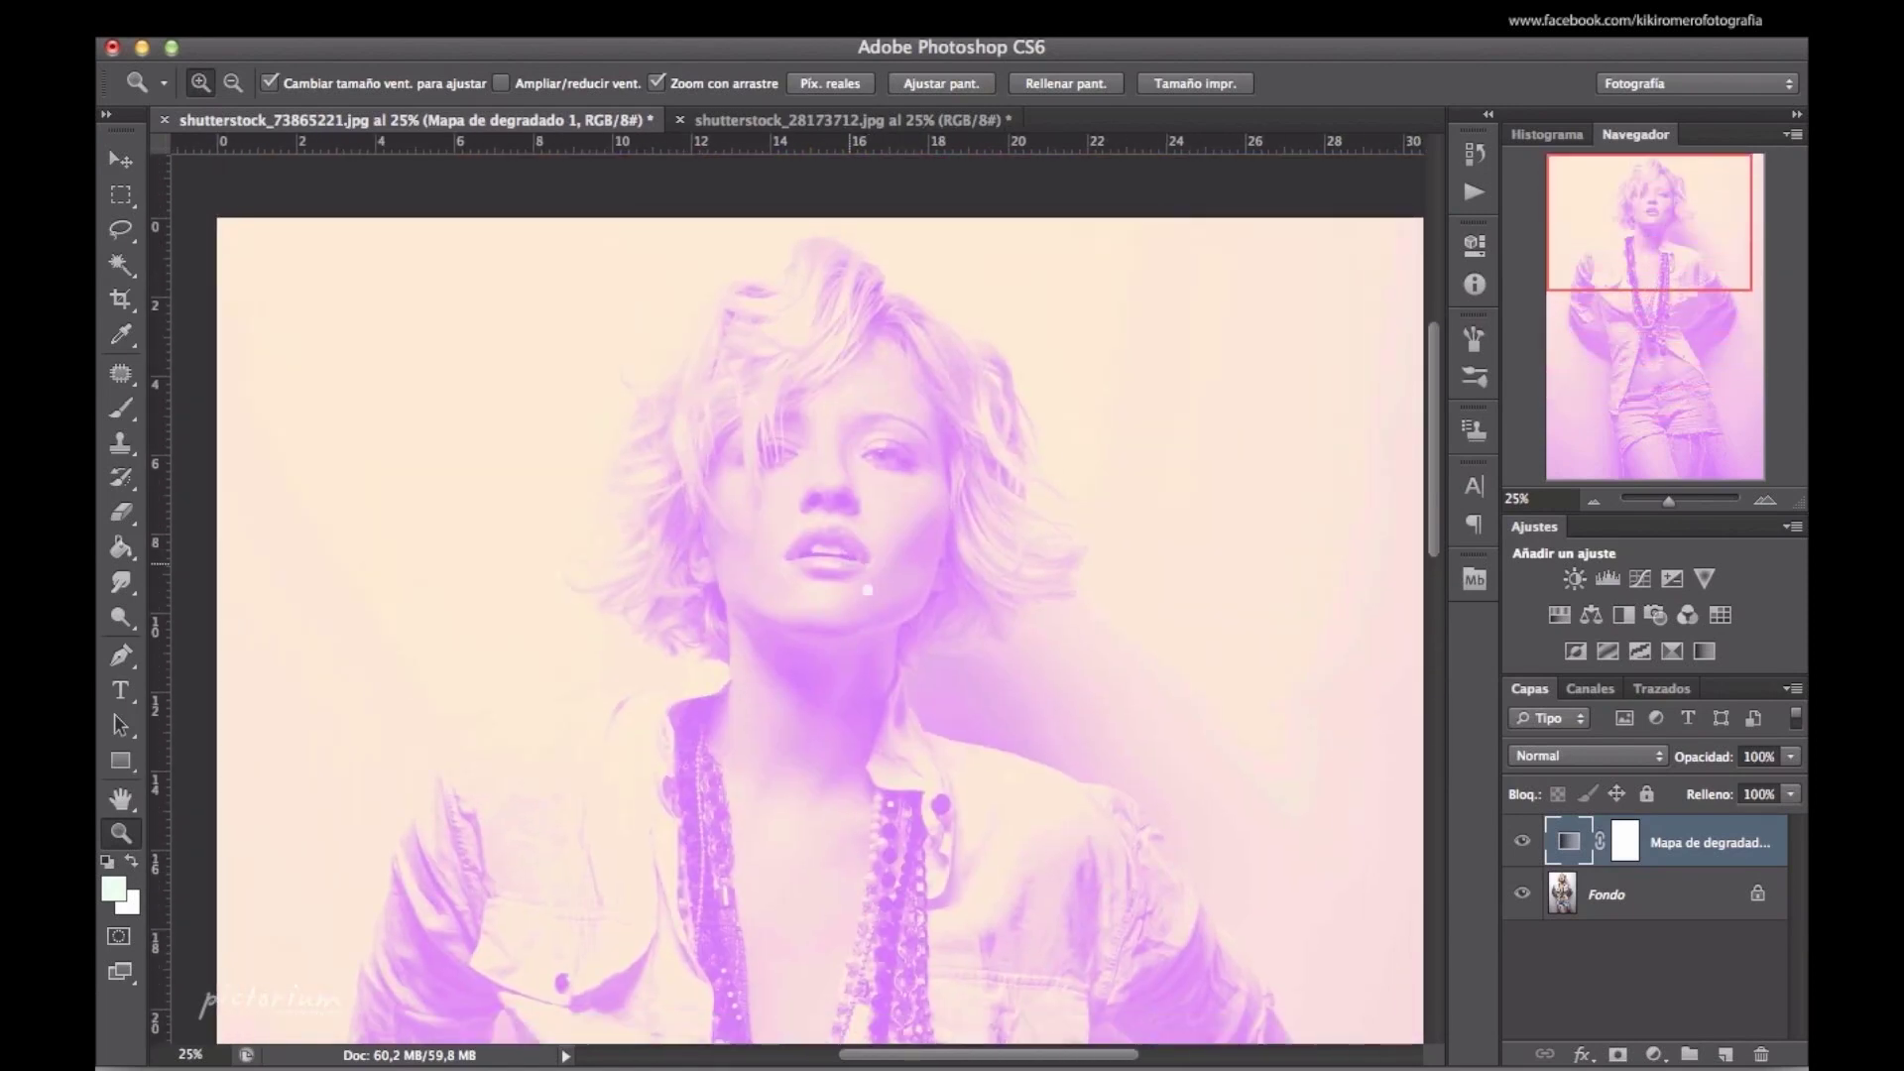
# Zoom out to view the whole purple-toned portrait
pyautogui.moveTo(868, 590); pyautogui.dragTo(793, 593)
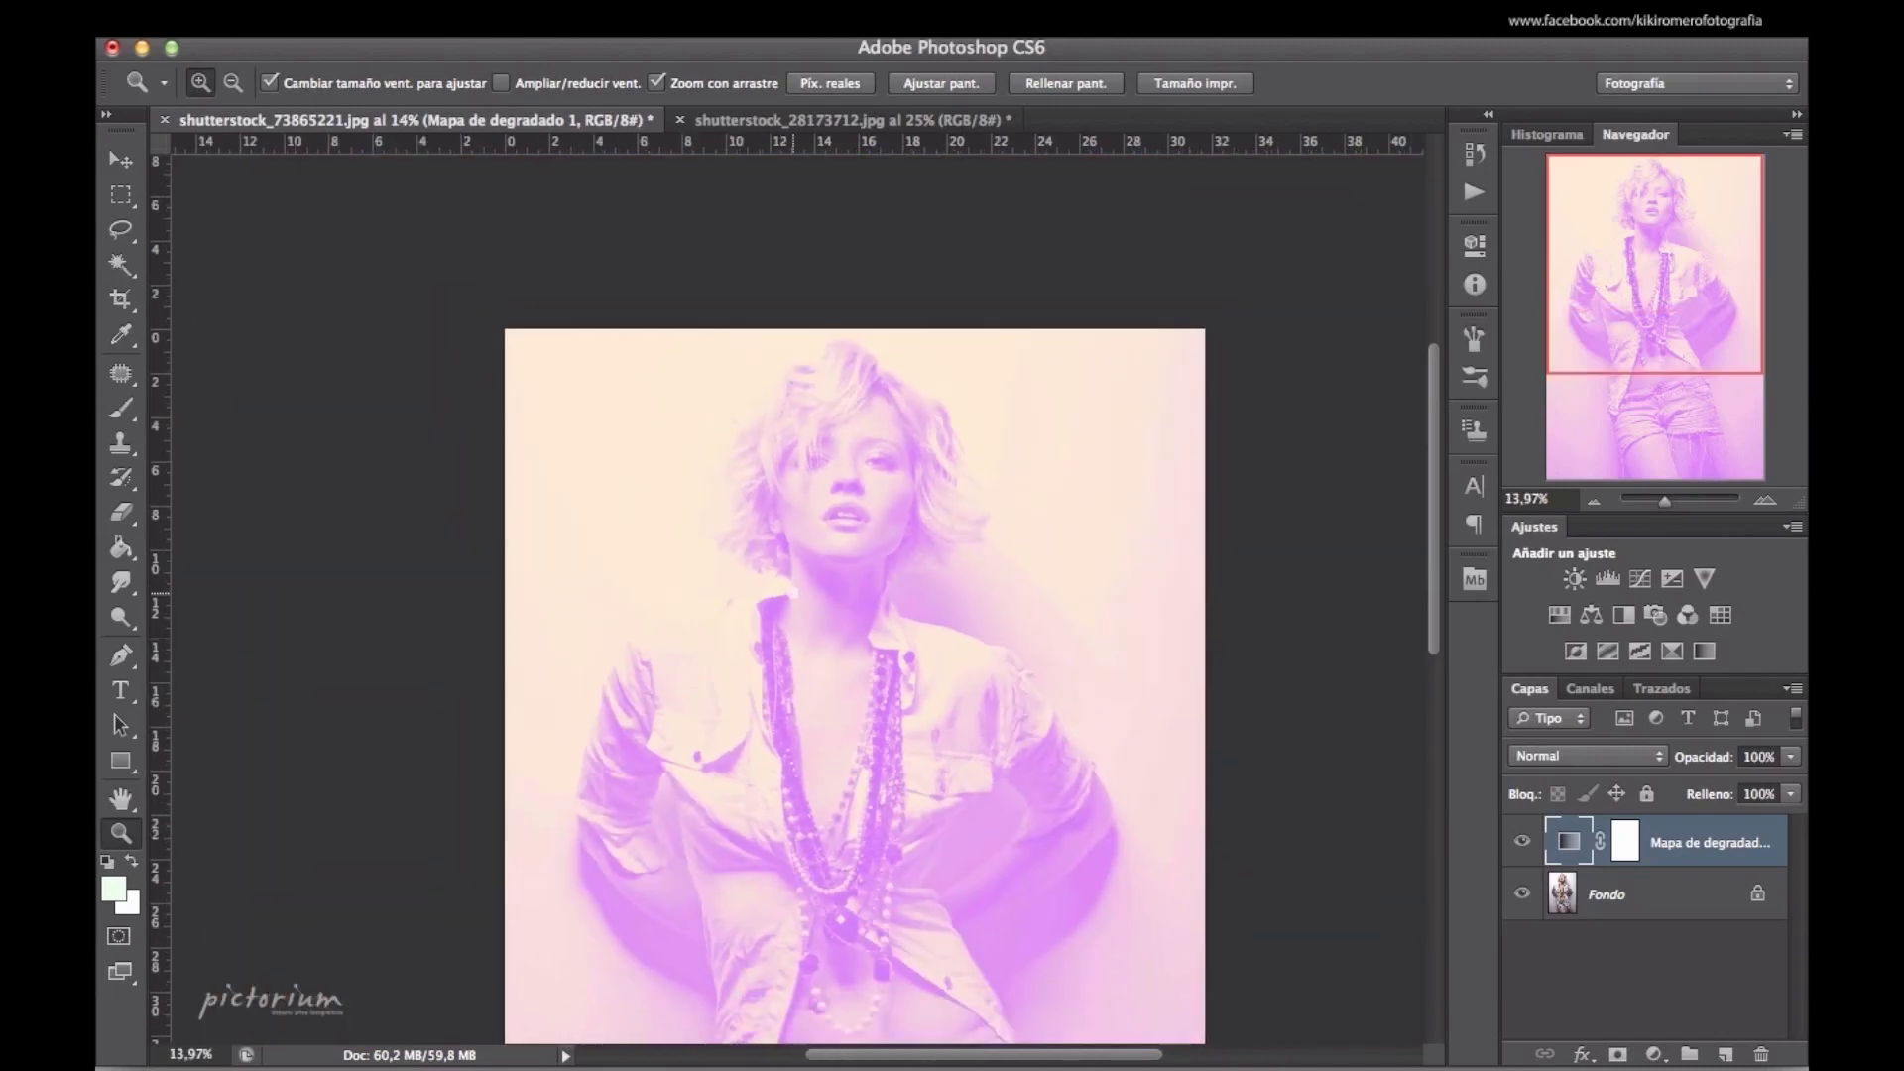
pyautogui.scroll(-1, 866, 699)
pyautogui.scroll(-2, 865, 699)
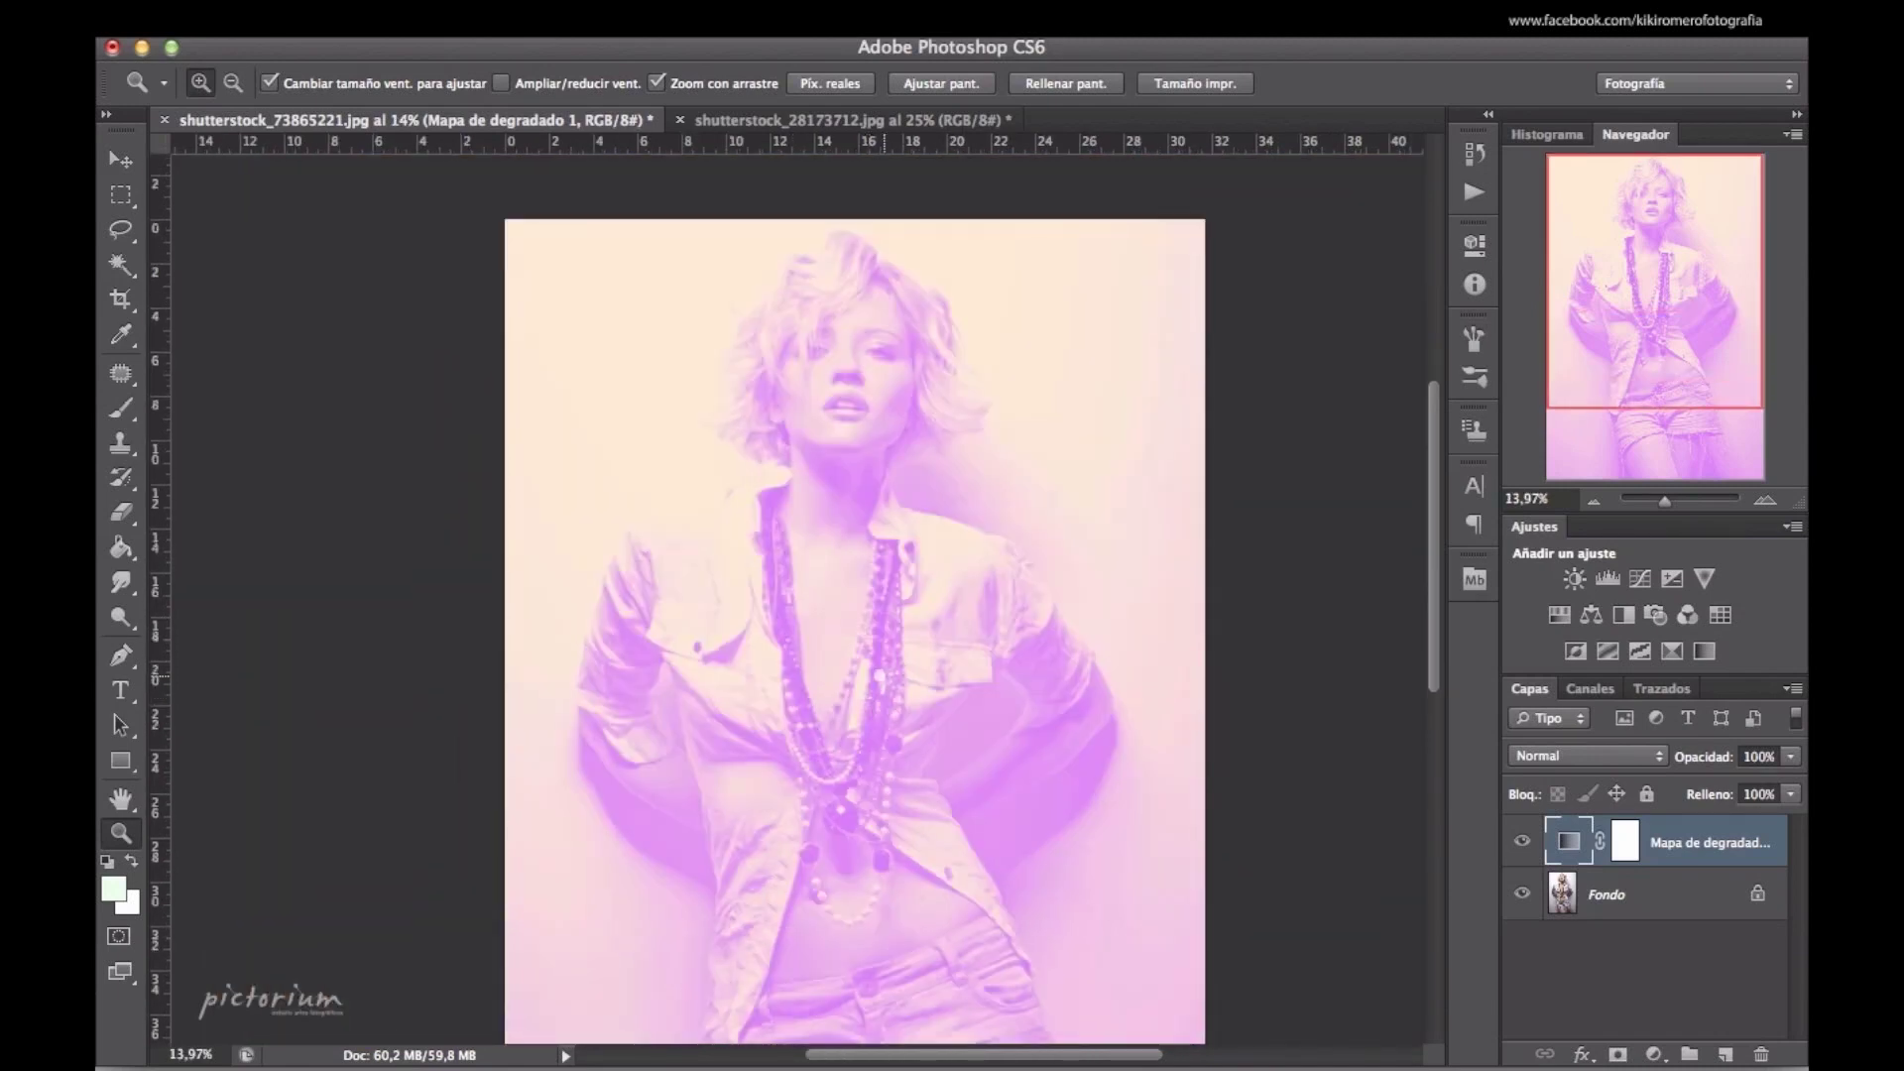
pyautogui.moveTo(887, 675); pyautogui.dragTo(863, 674)
pyautogui.scroll(-1, 864, 675)
pyautogui.scroll(-1, 864, 674)
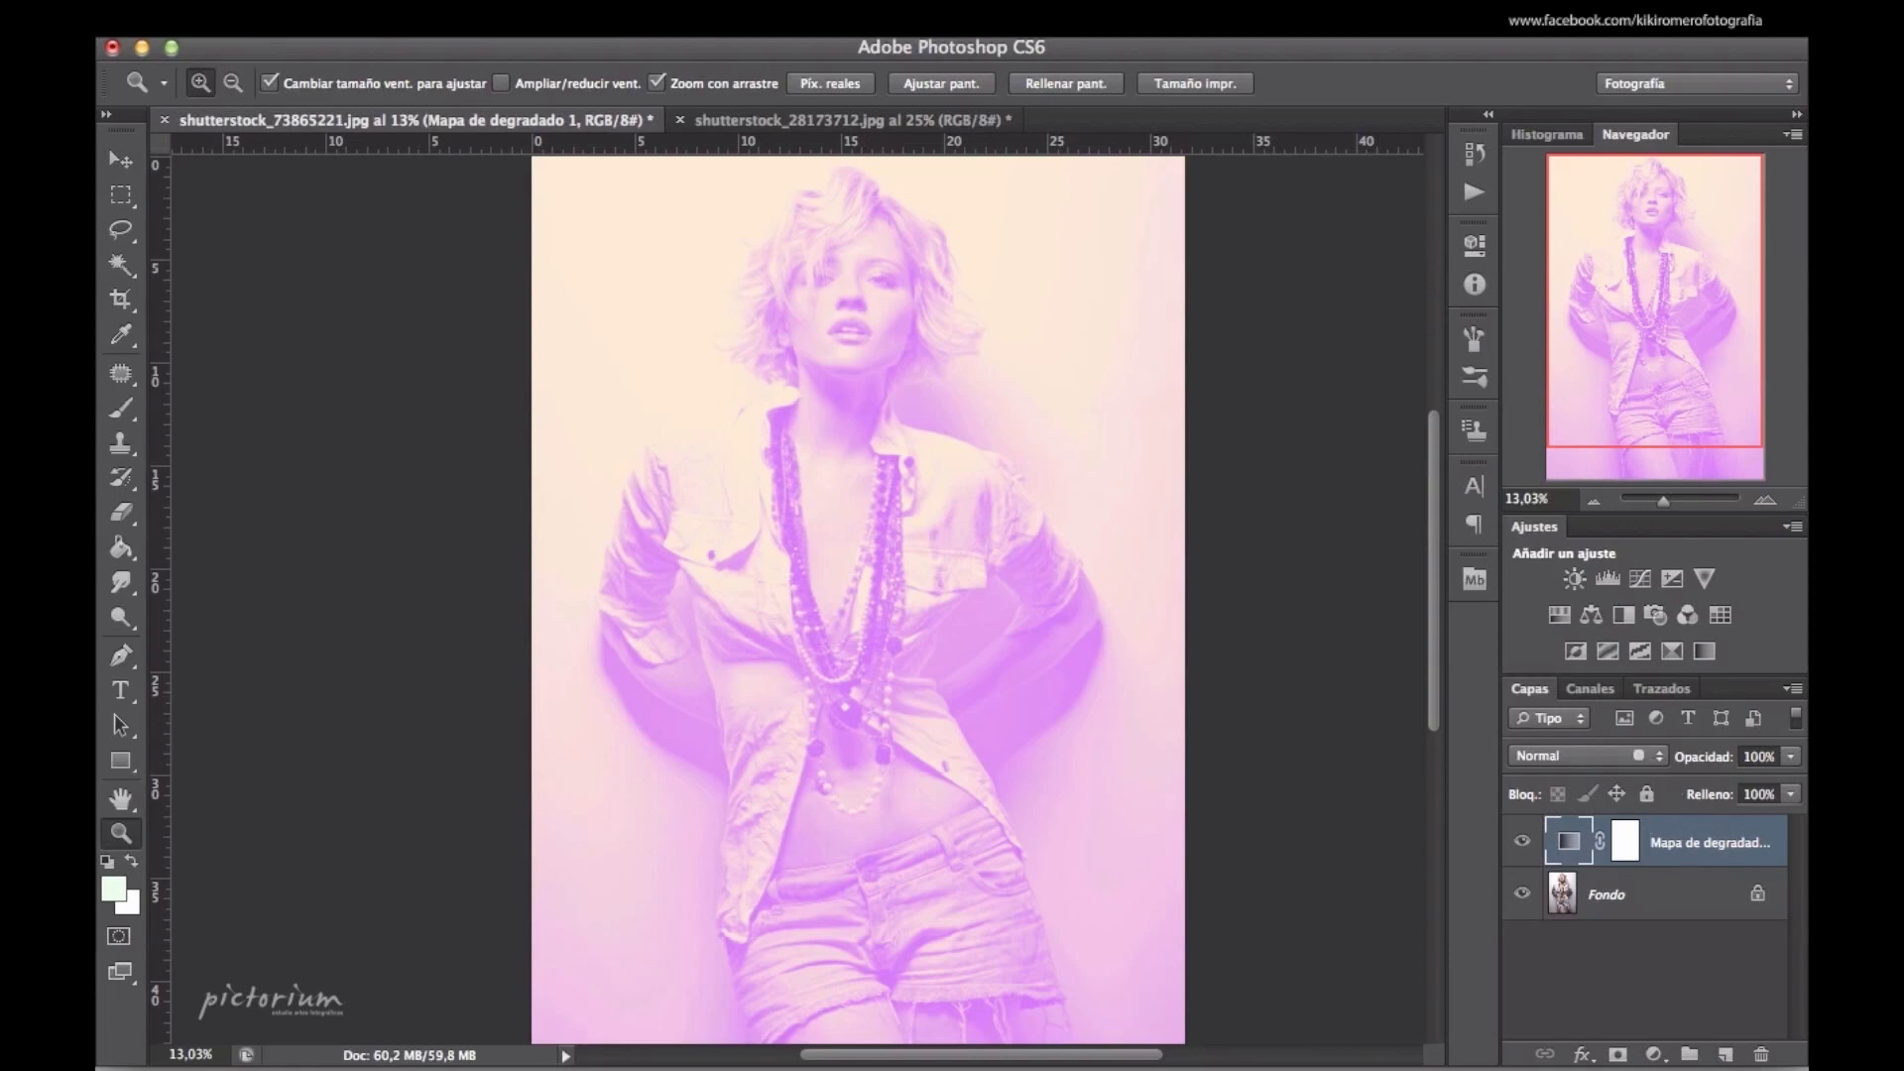
# Blend the gradient map layer in Luz suave (Soft Light), toggle it to compare, then fit on screen
pyautogui.click(1638, 756)
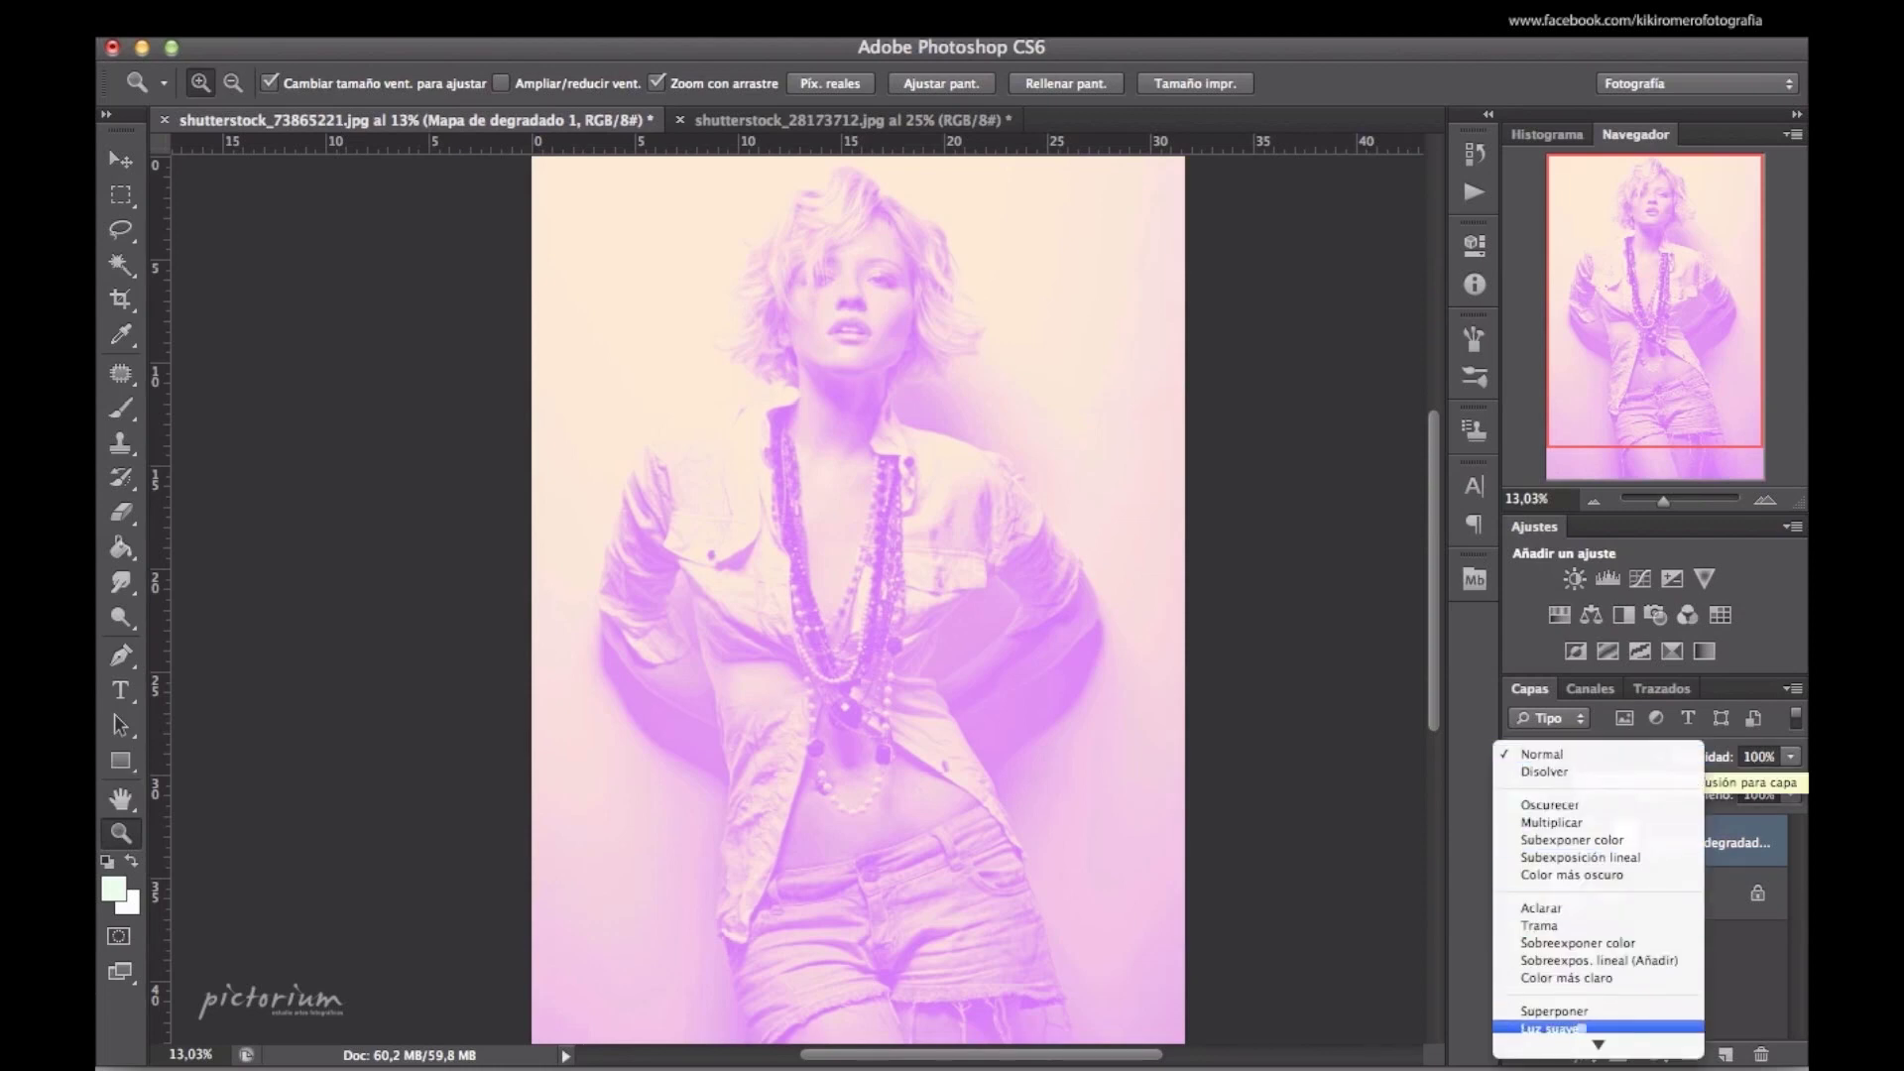
pyautogui.click(1579, 1028)
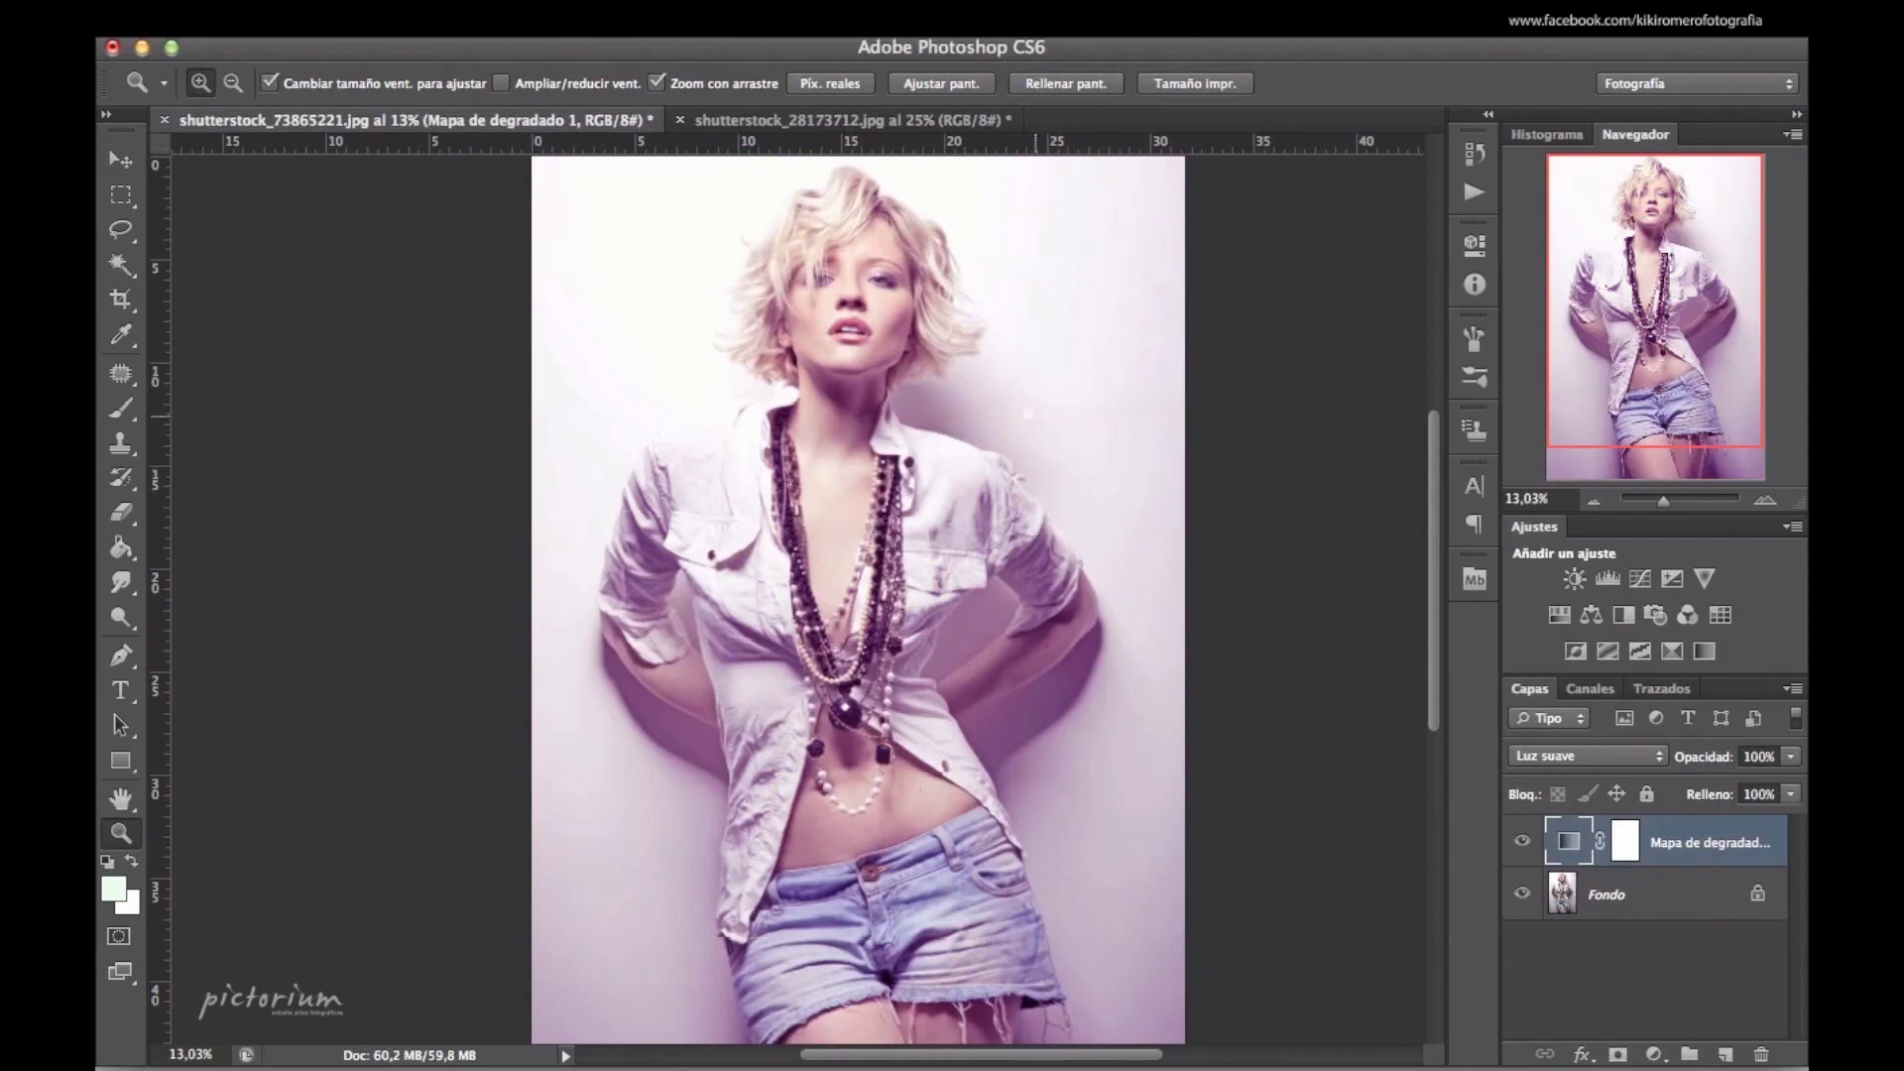
pyautogui.click(851, 297)
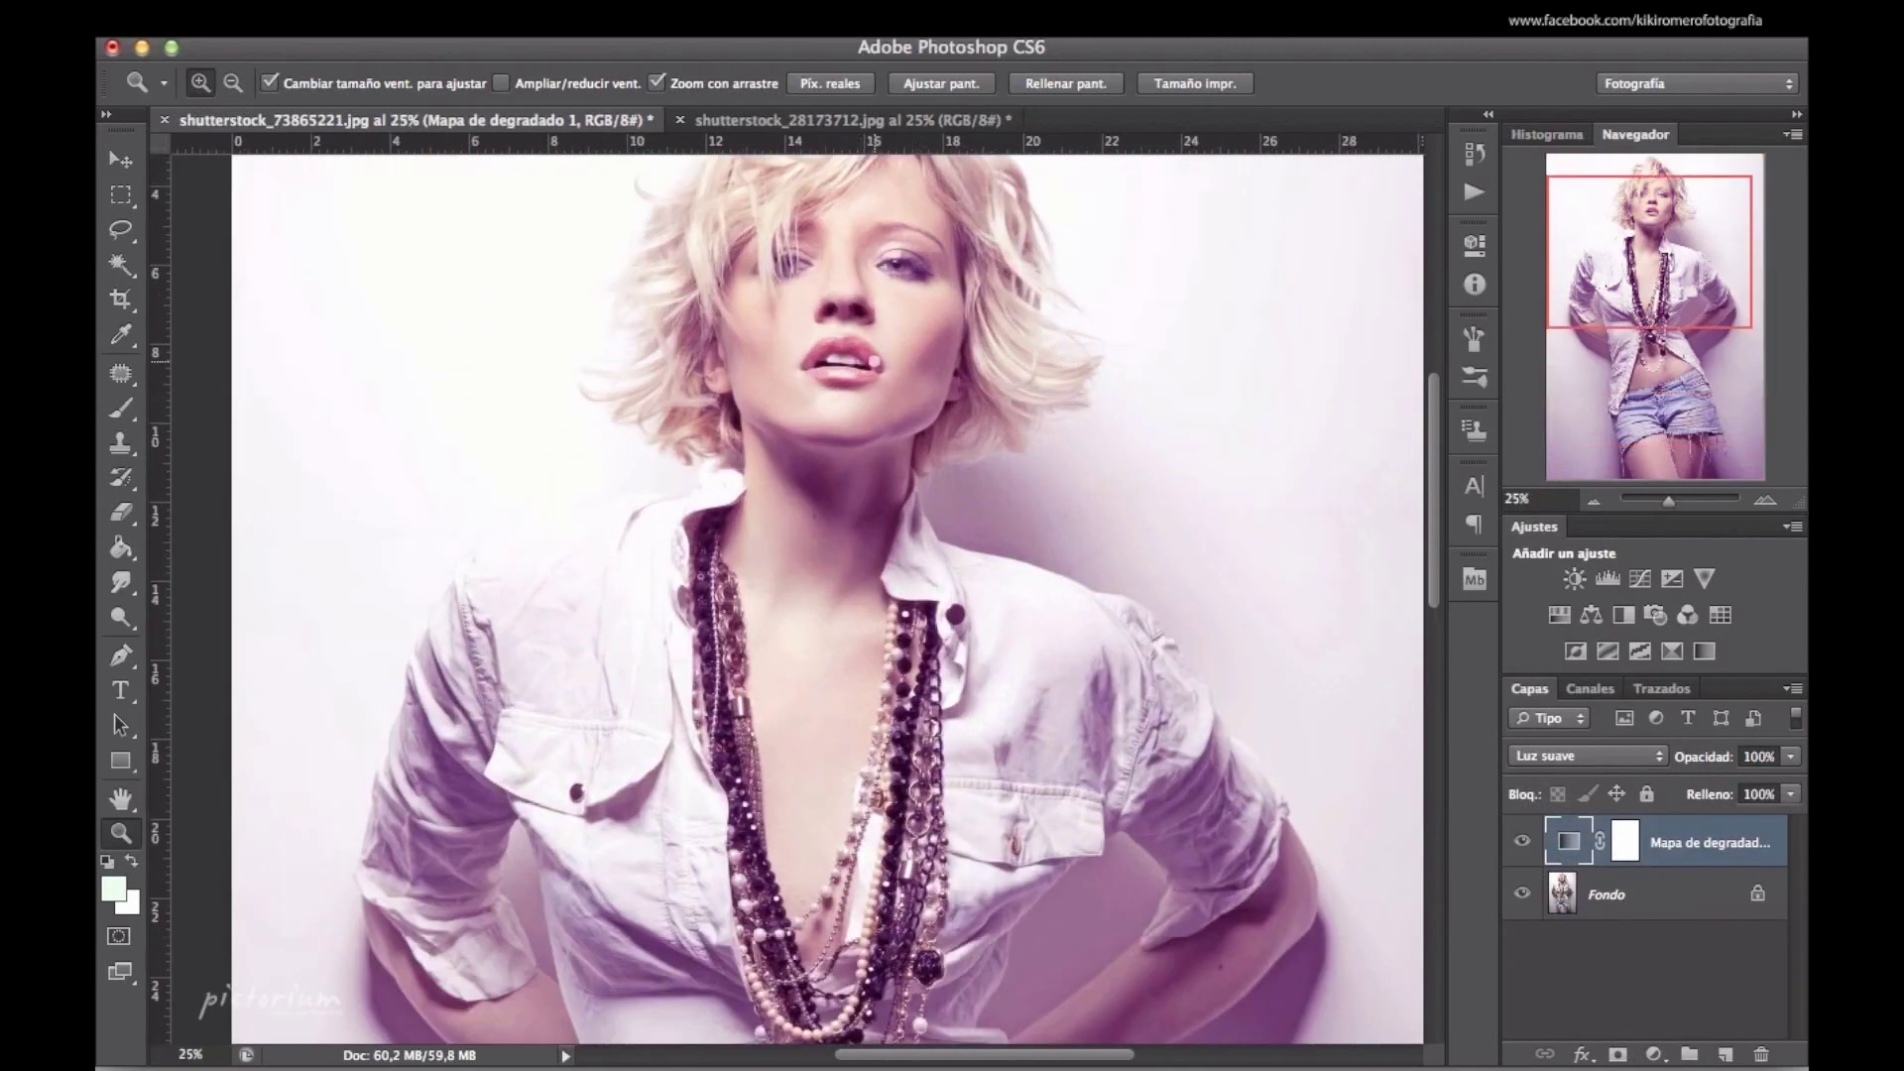
pyautogui.scroll(3, 872, 362)
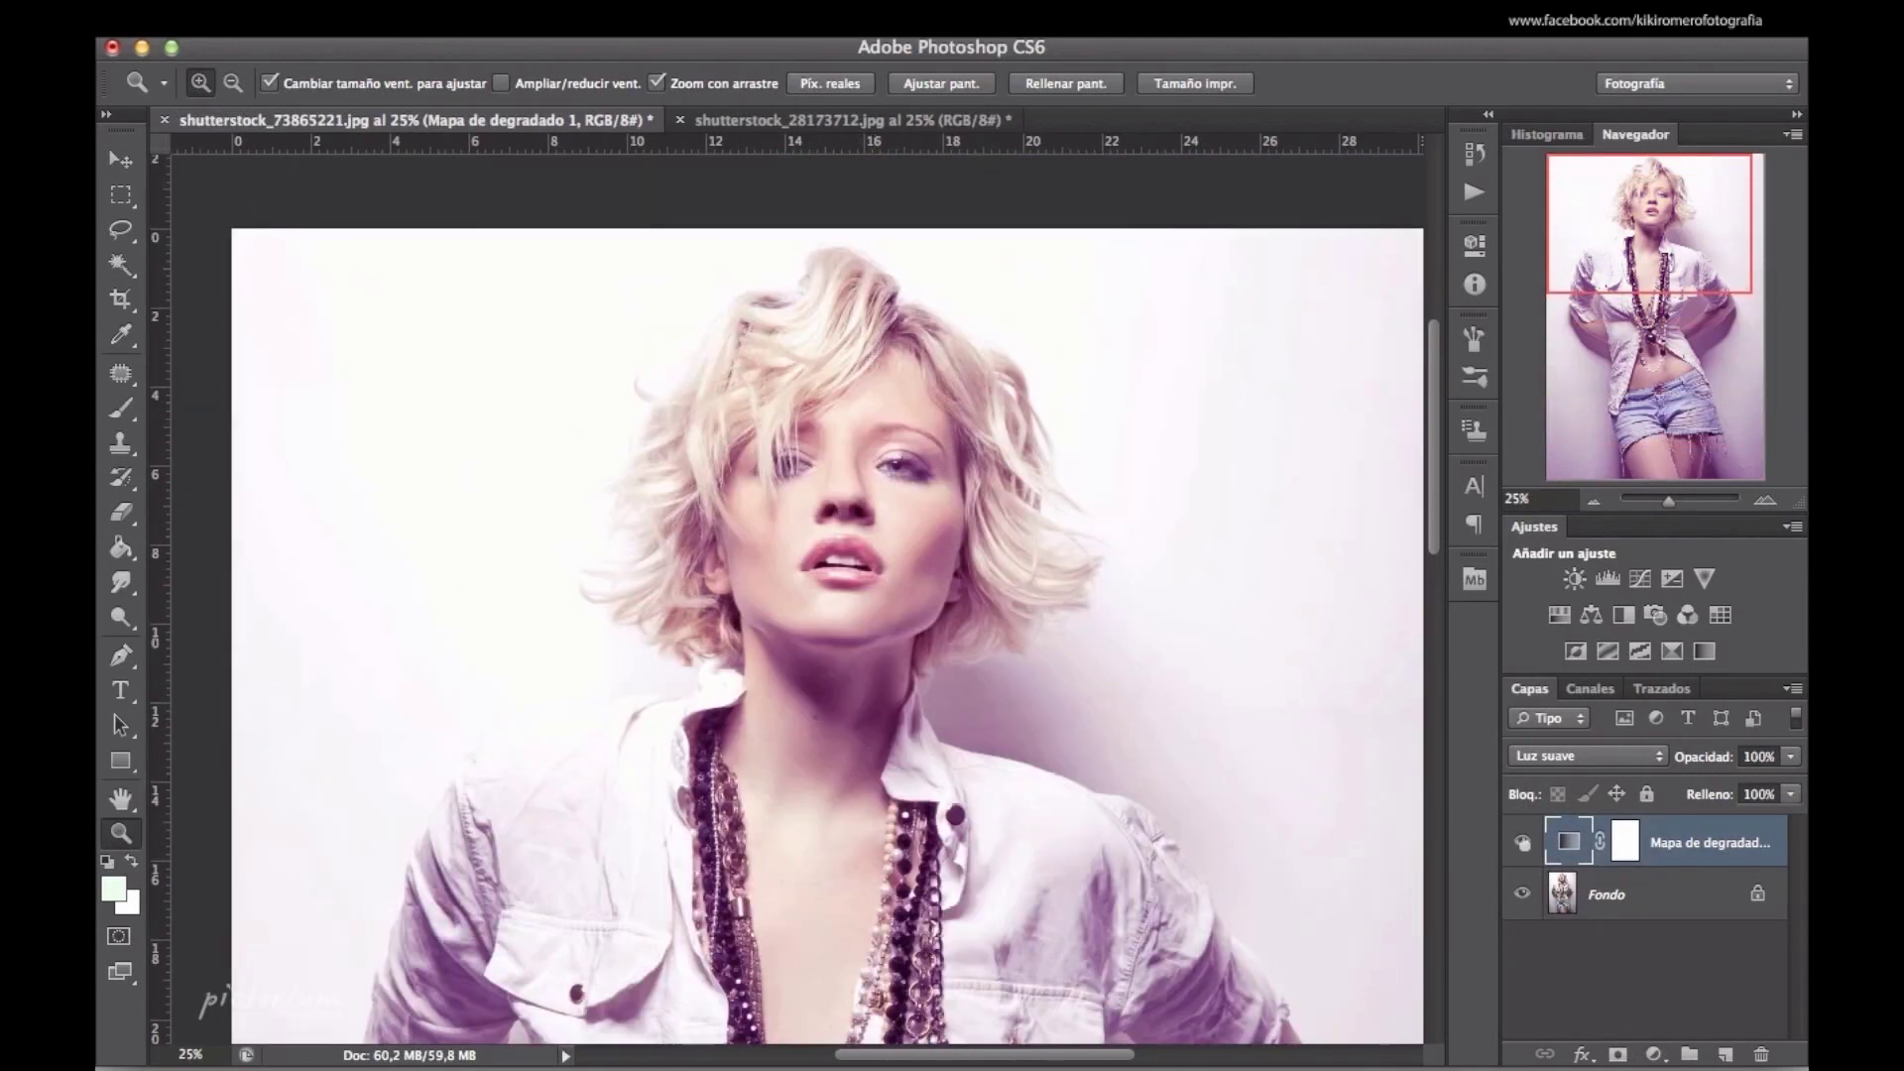
pyautogui.click(1522, 841)
pyautogui.click(1522, 841)
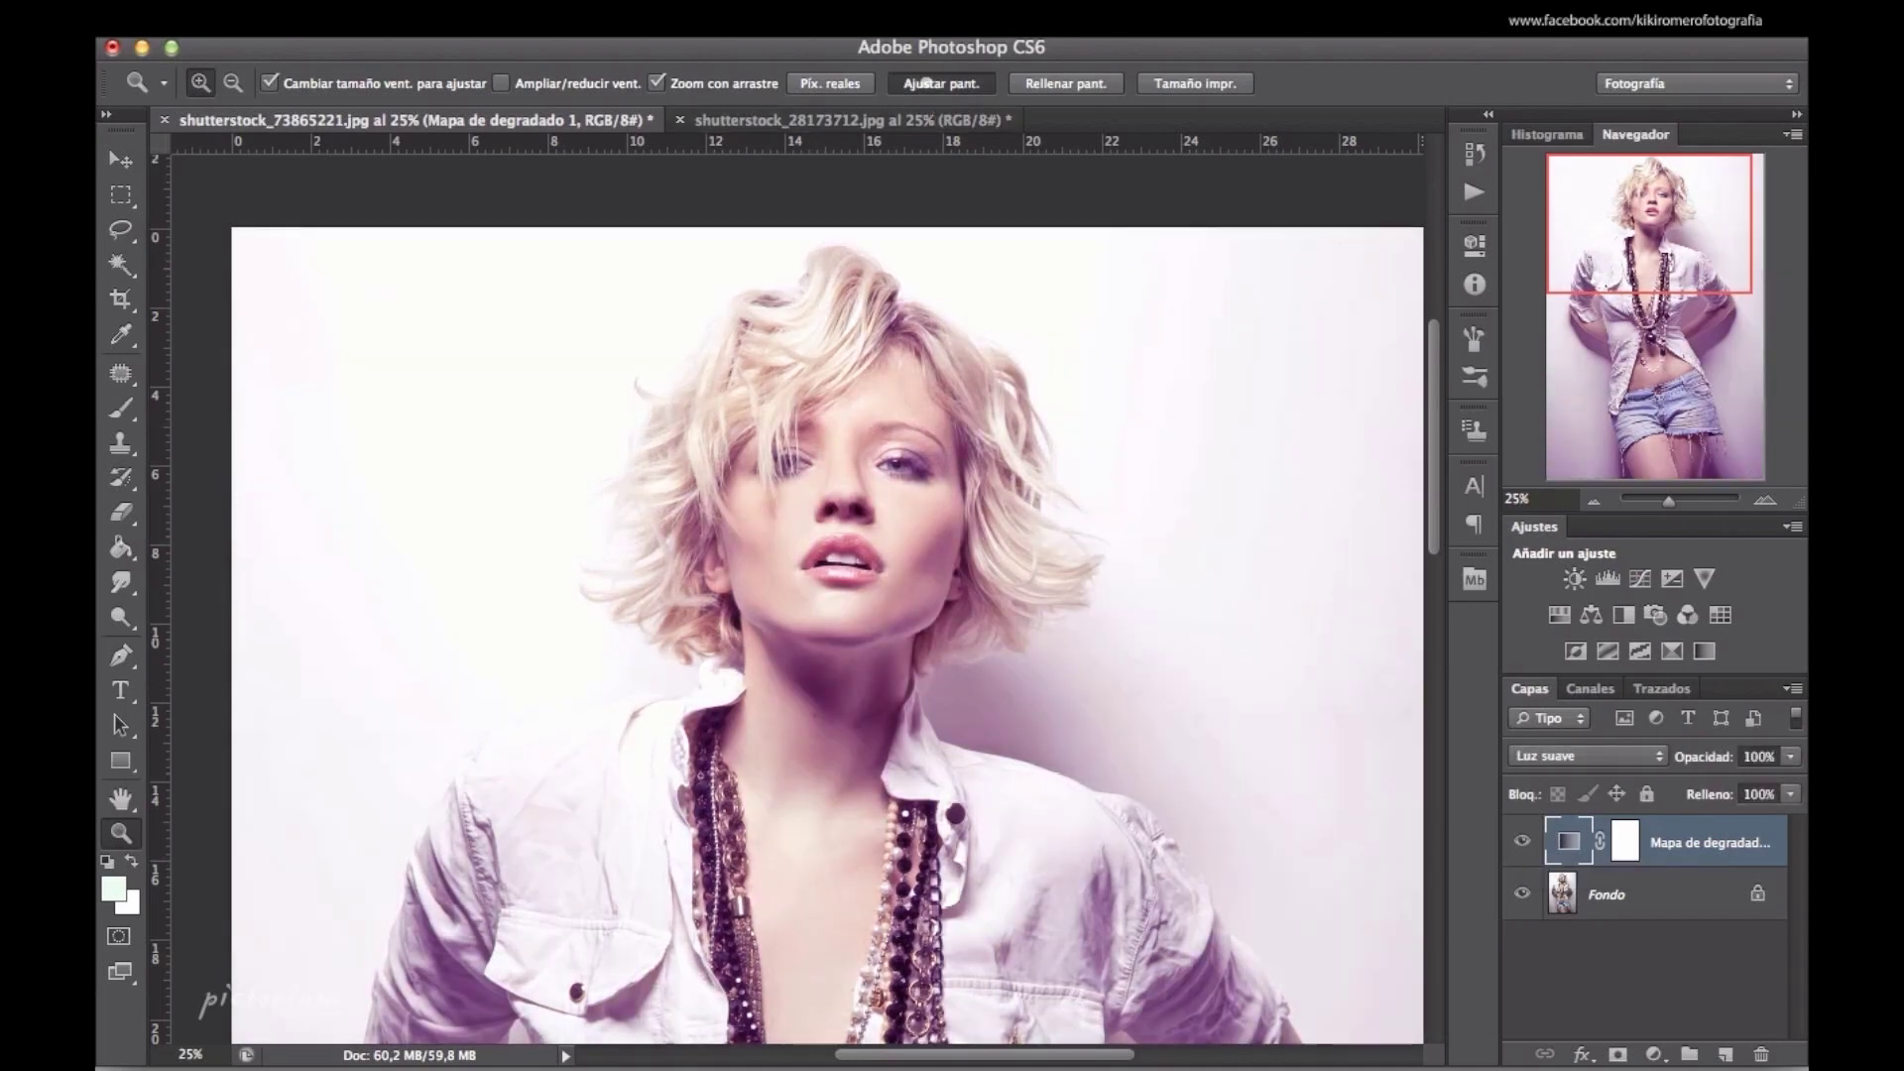
pyautogui.click(925, 84)
# Toggle the Soft Light gradient map on and off repeatedly, zoomed in on the face
pyautogui.click(1522, 841)
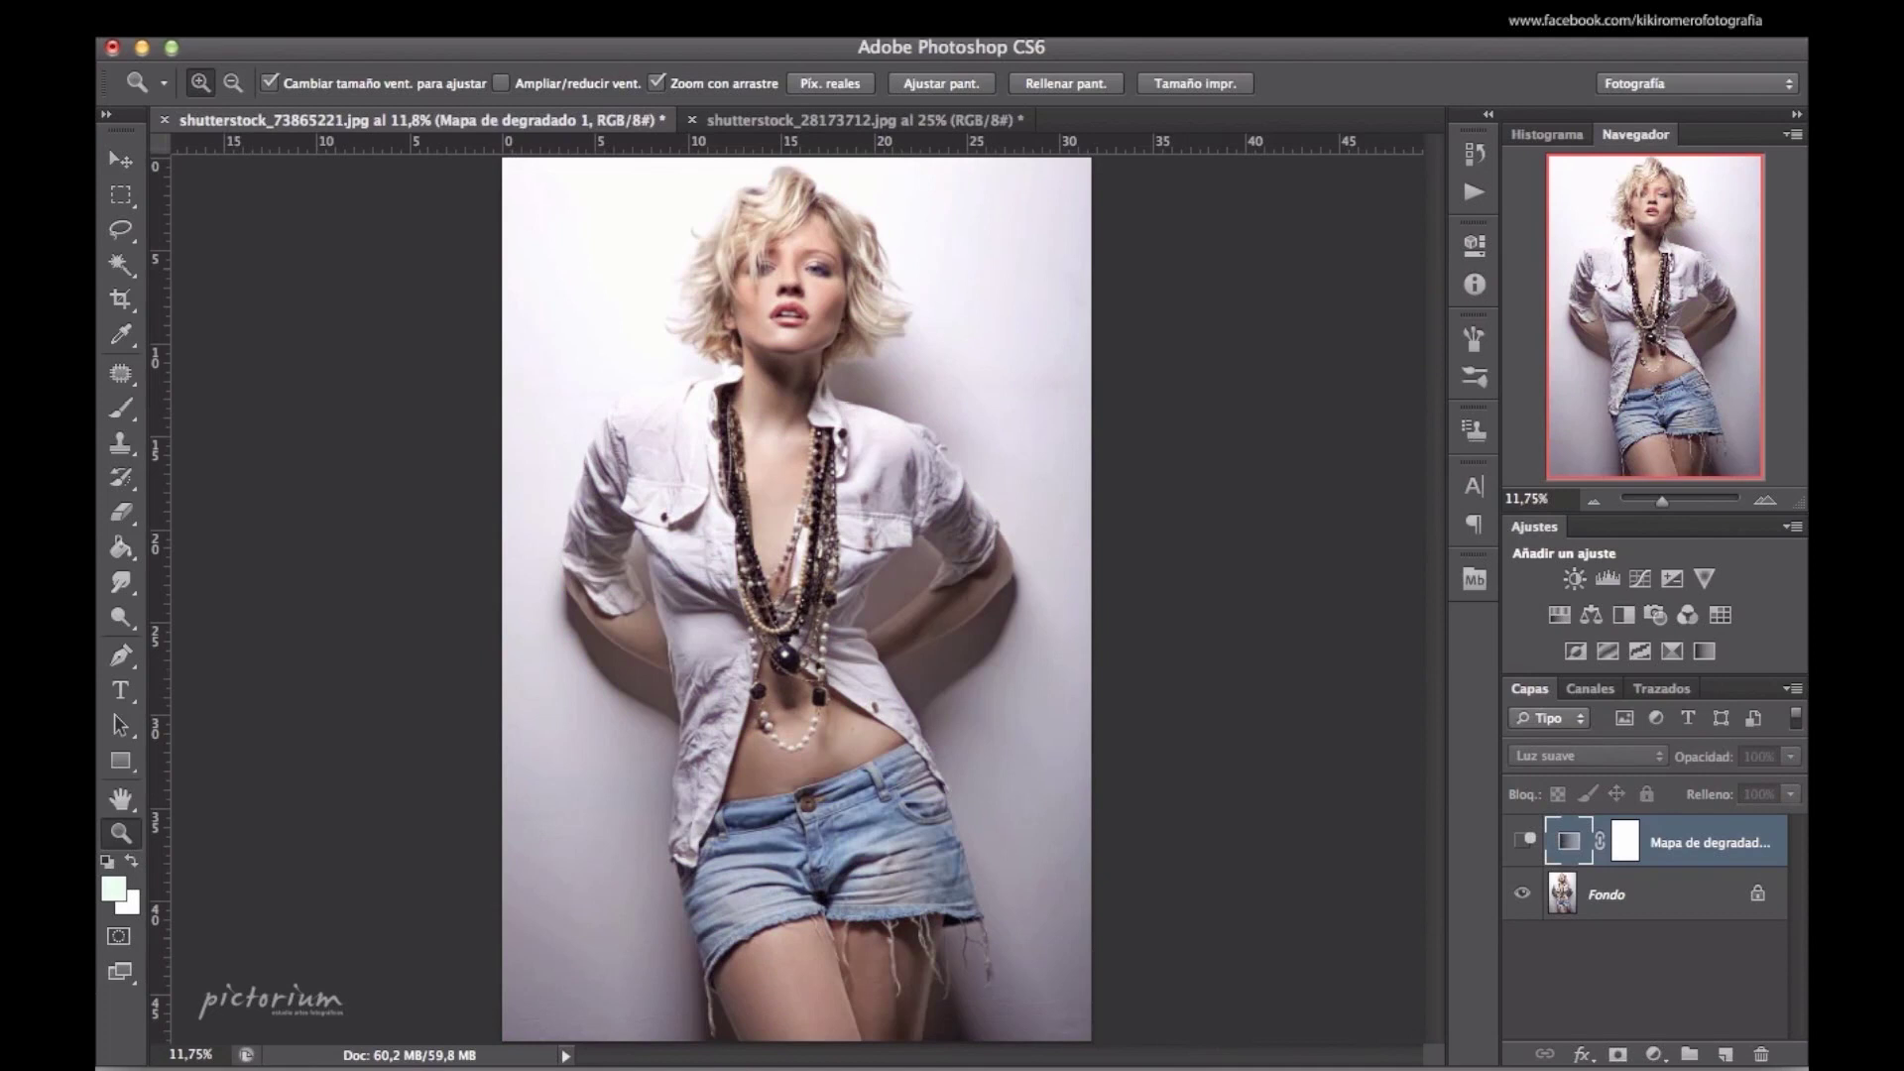
pyautogui.click(806, 442)
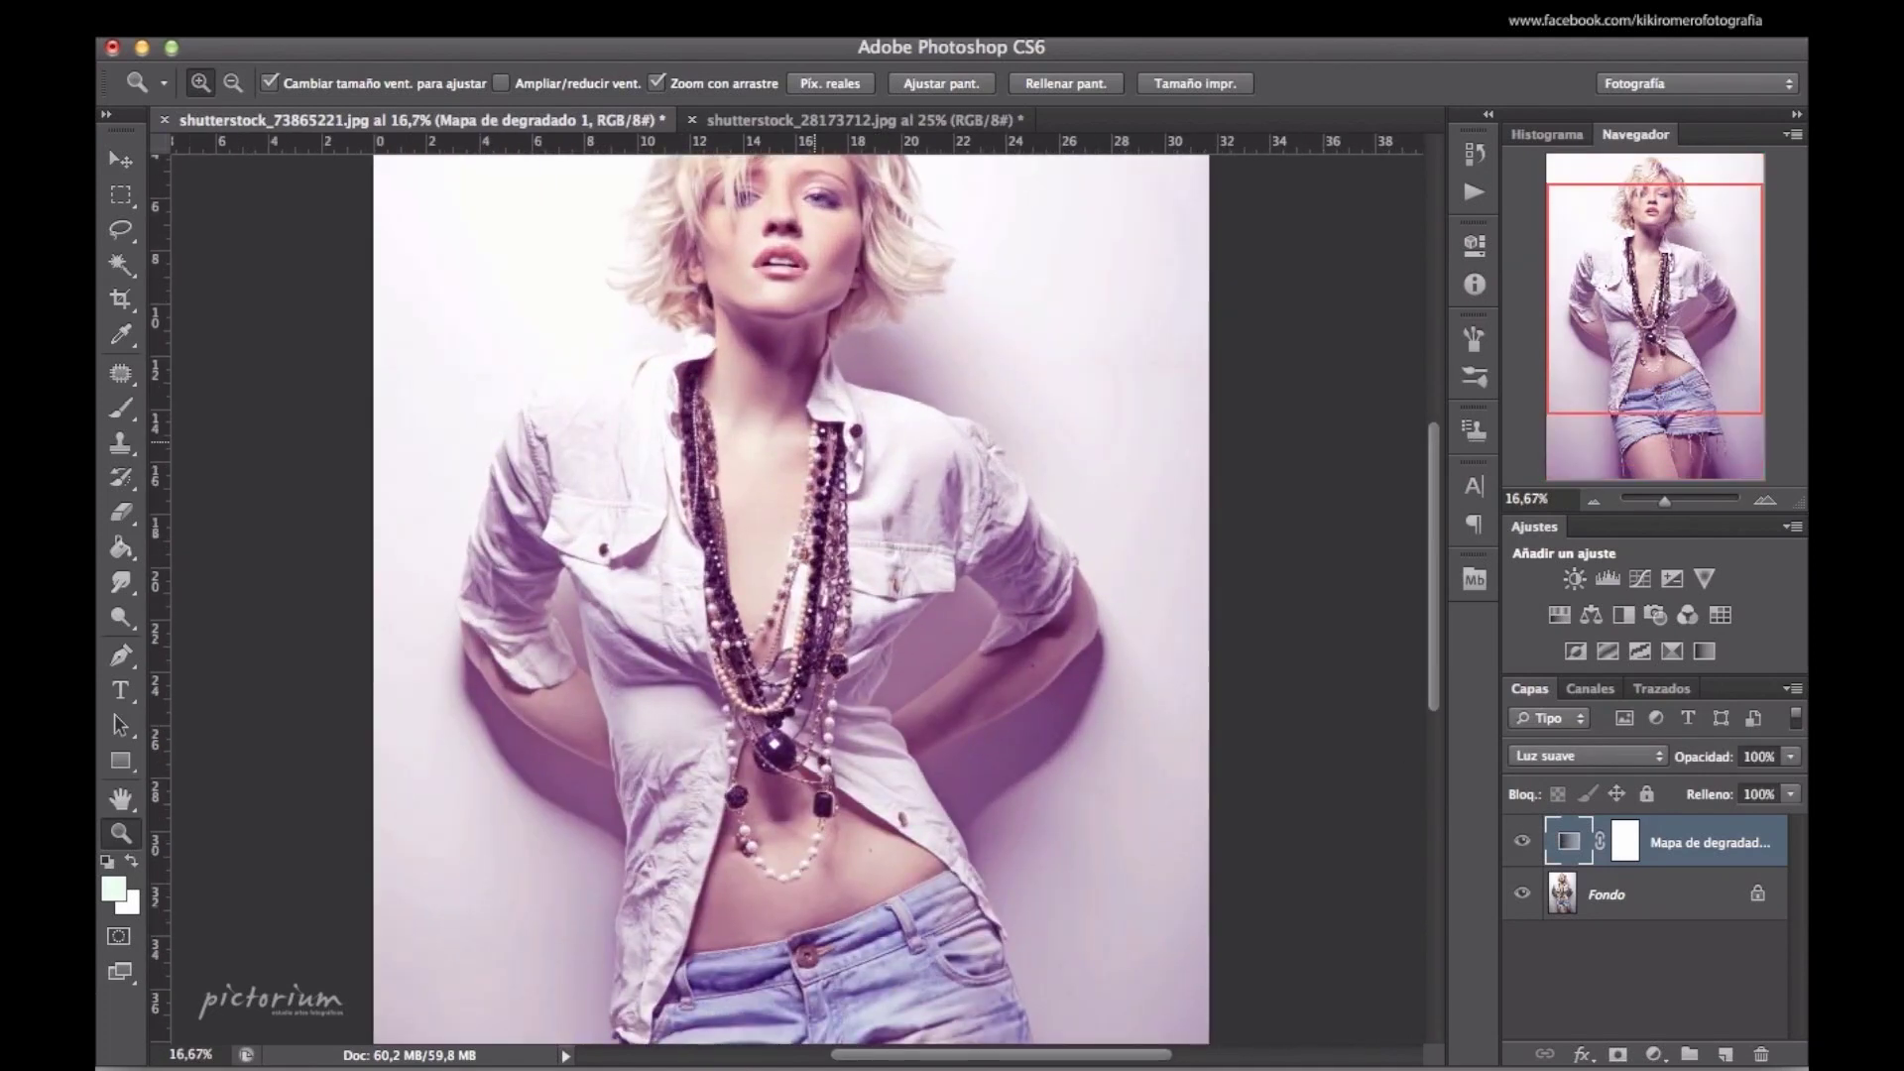
pyautogui.click(1522, 841)
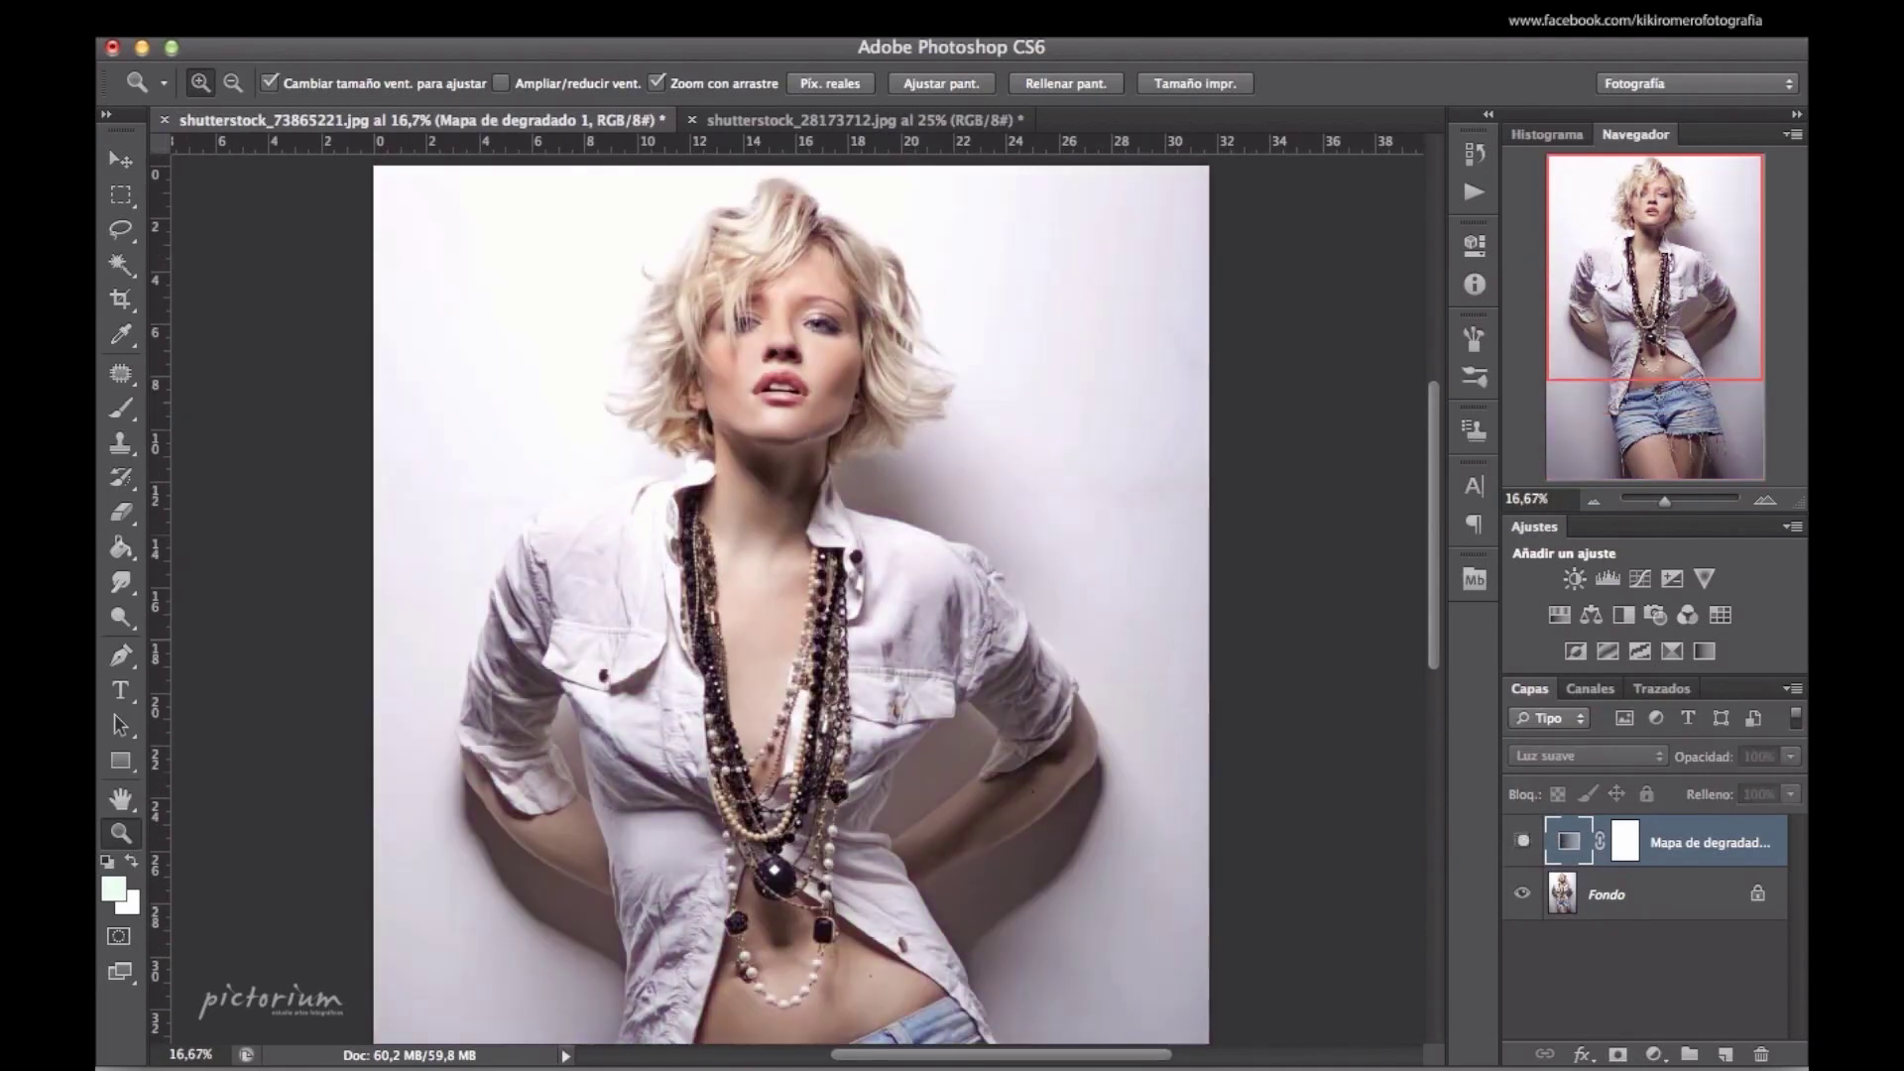
pyautogui.click(1522, 840)
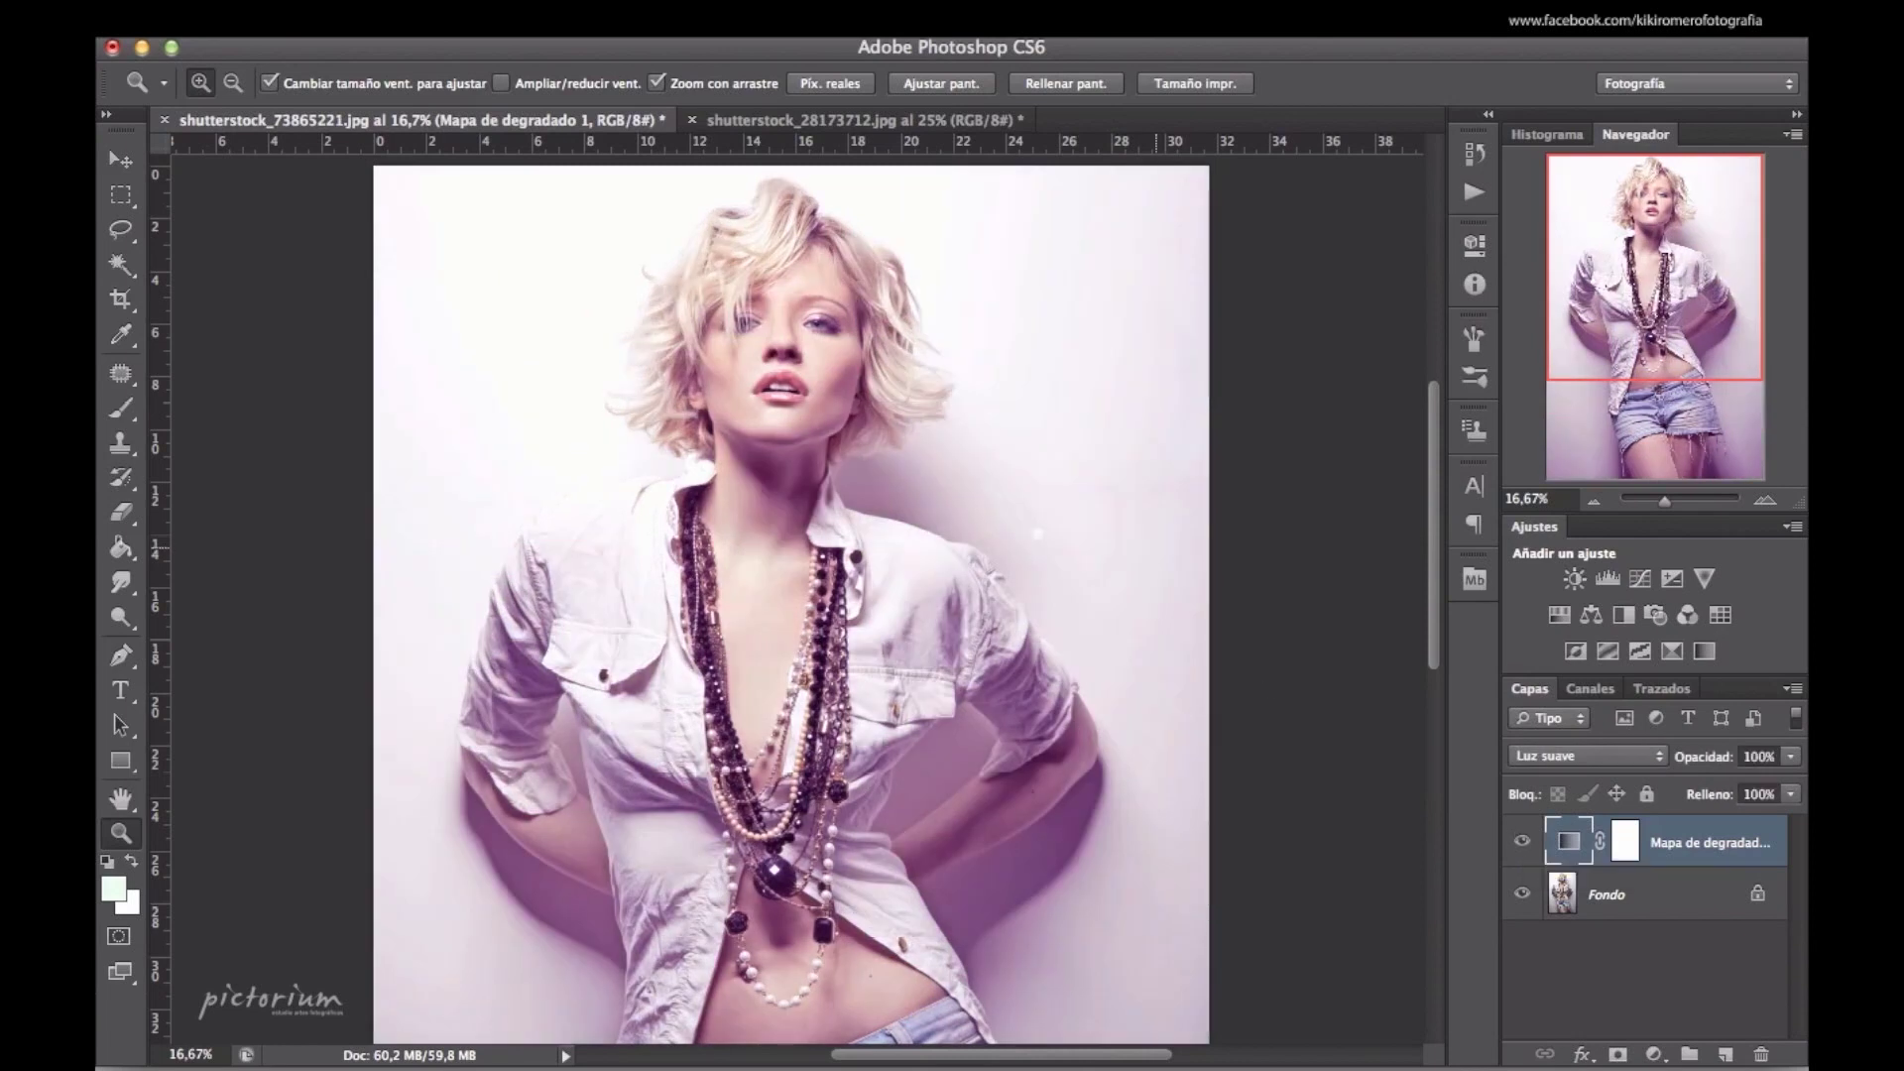
pyautogui.click(768, 365)
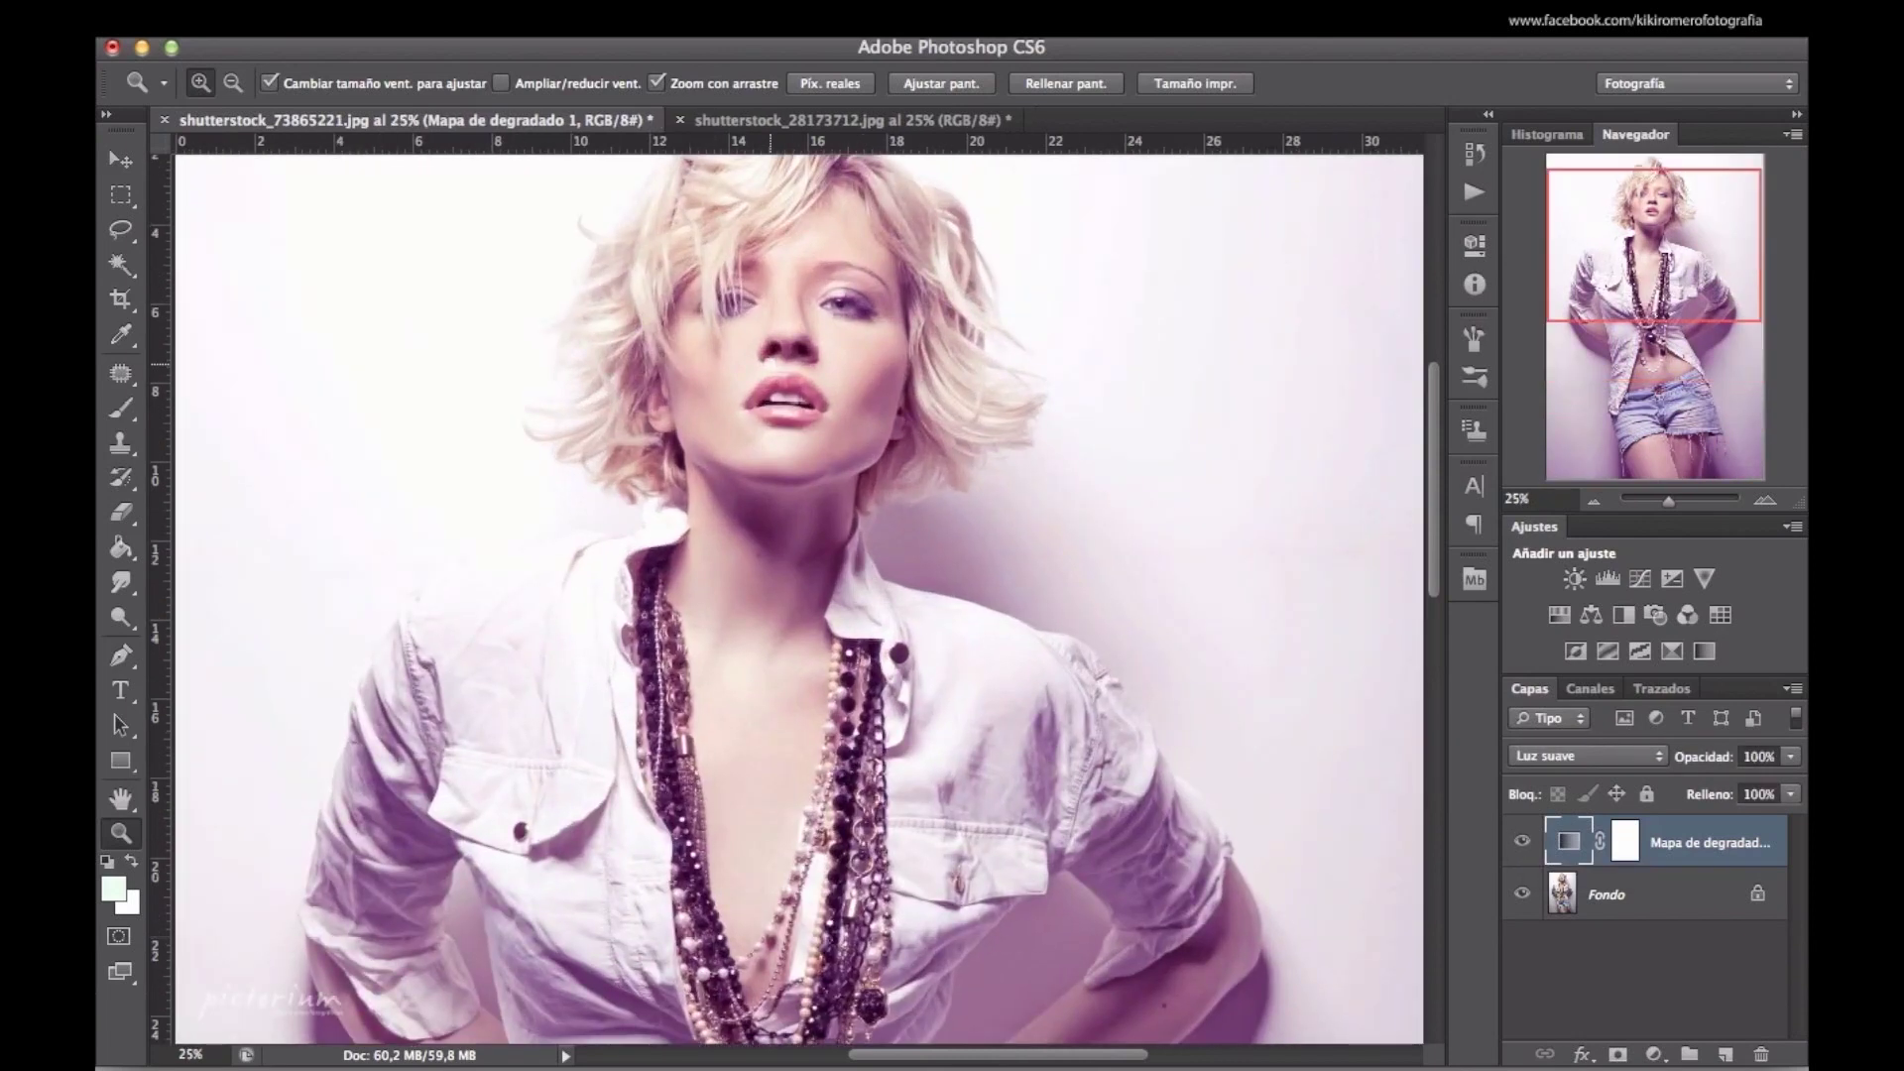
pyautogui.scroll(1, 799, 600)
pyautogui.click(1522, 841)
pyautogui.click(1522, 840)
pyautogui.click(1522, 842)
pyautogui.click(1522, 842)
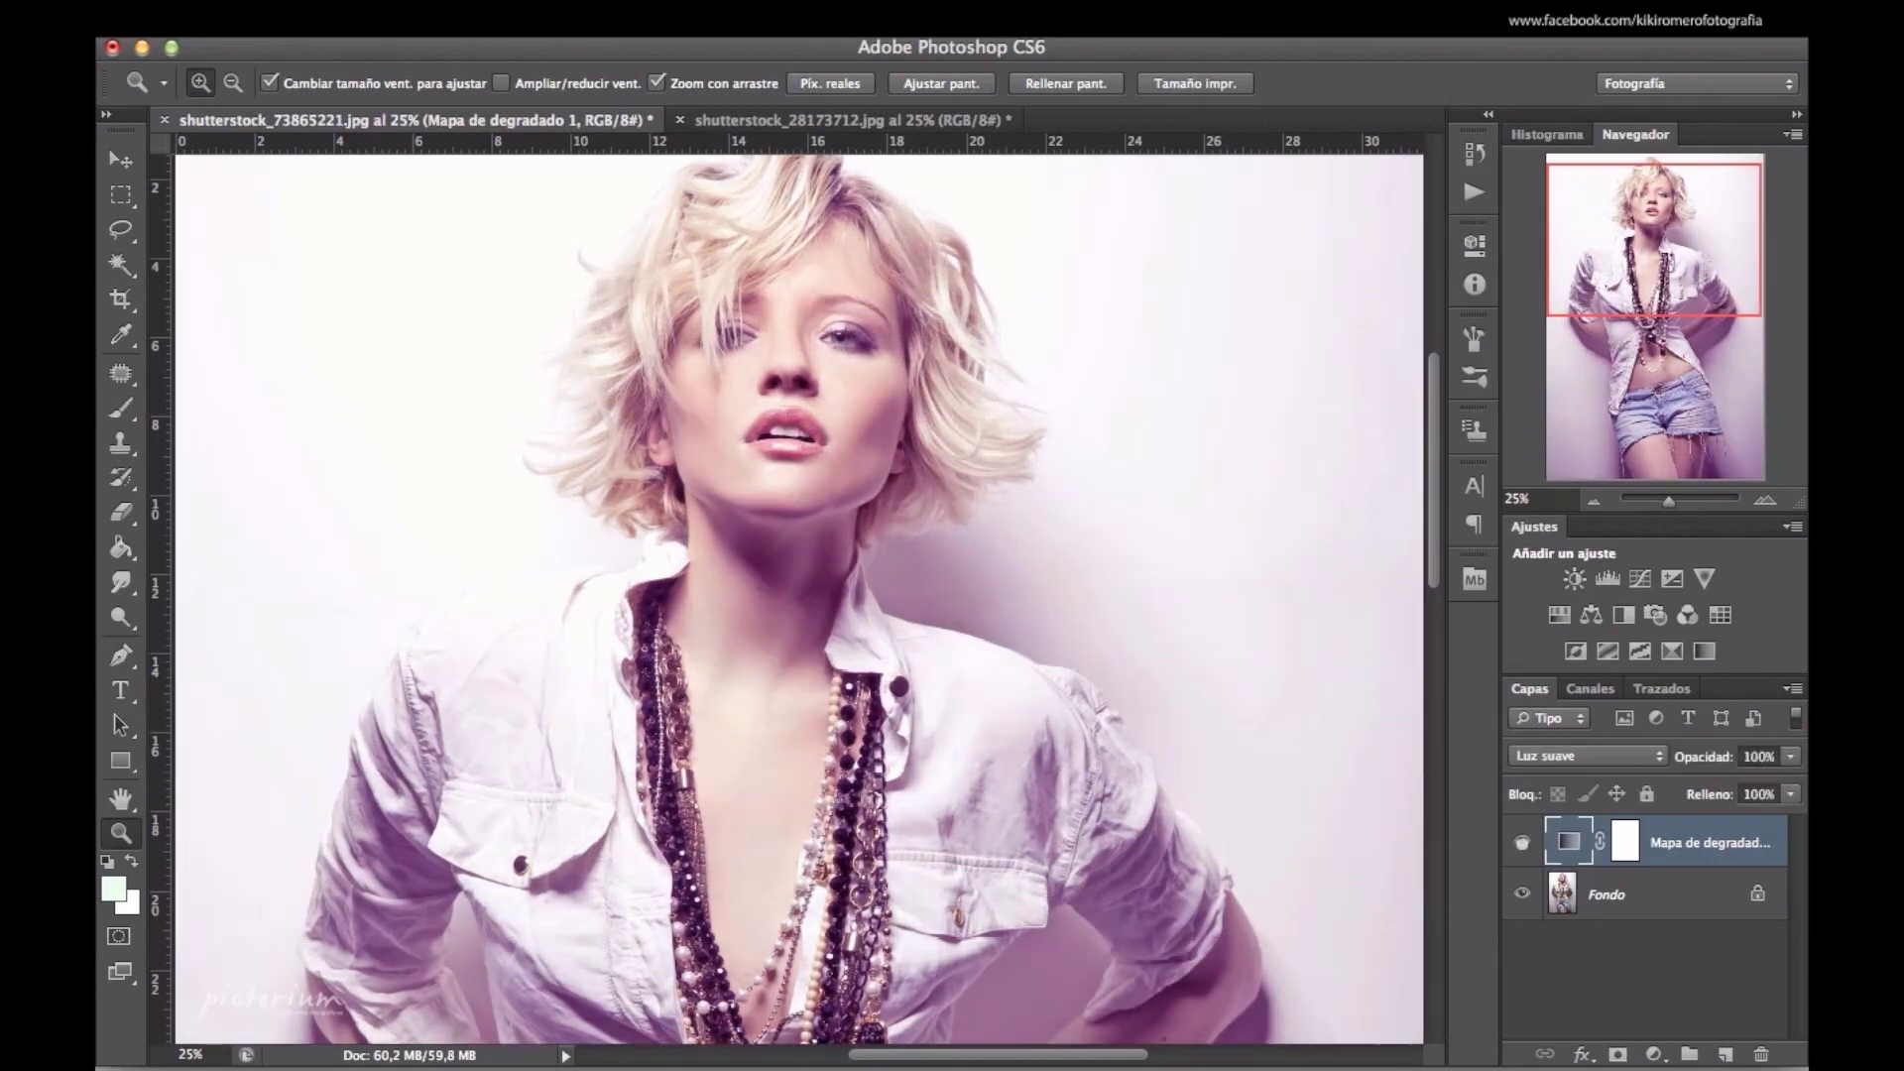
# Zoom in around the mouth, then zoom out to fit the whole toned portrait
pyautogui.moveTo(842, 625); pyautogui.dragTo(804, 625)
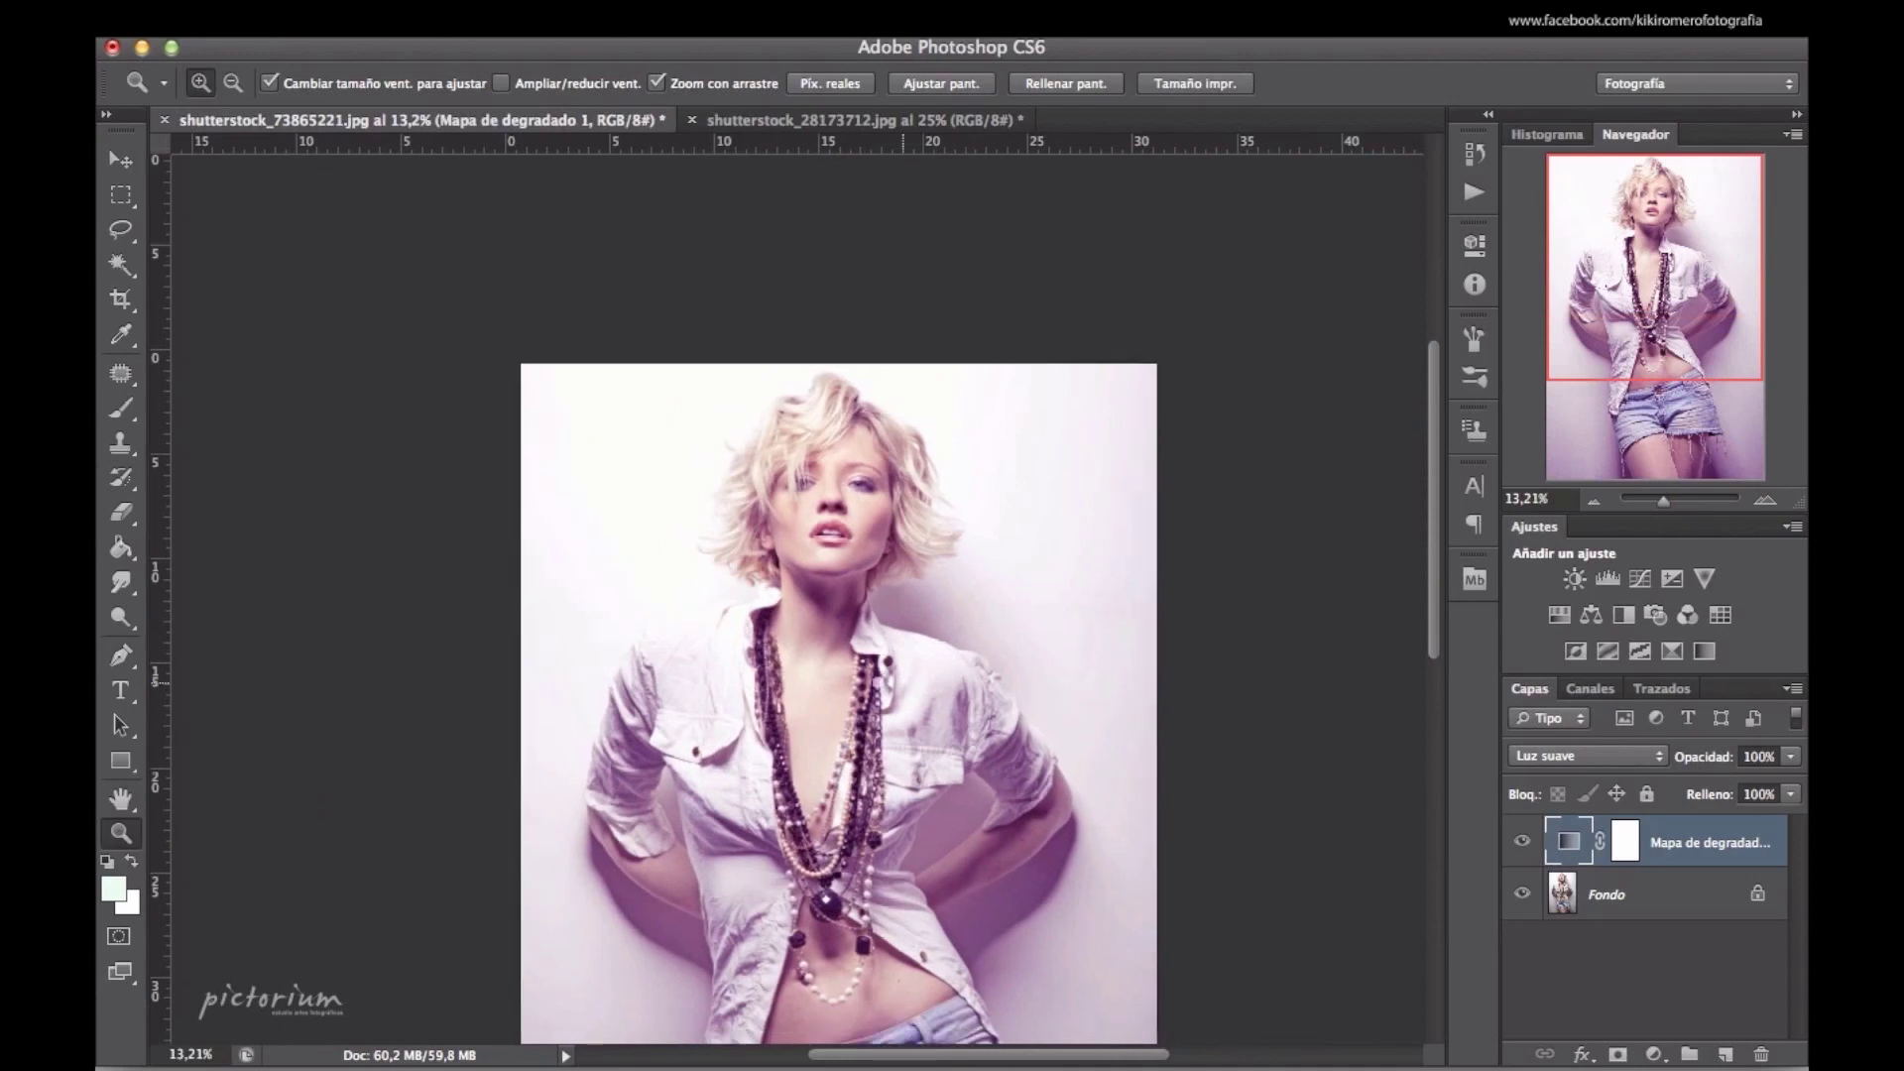
pyautogui.scroll(-5, 830, 691)
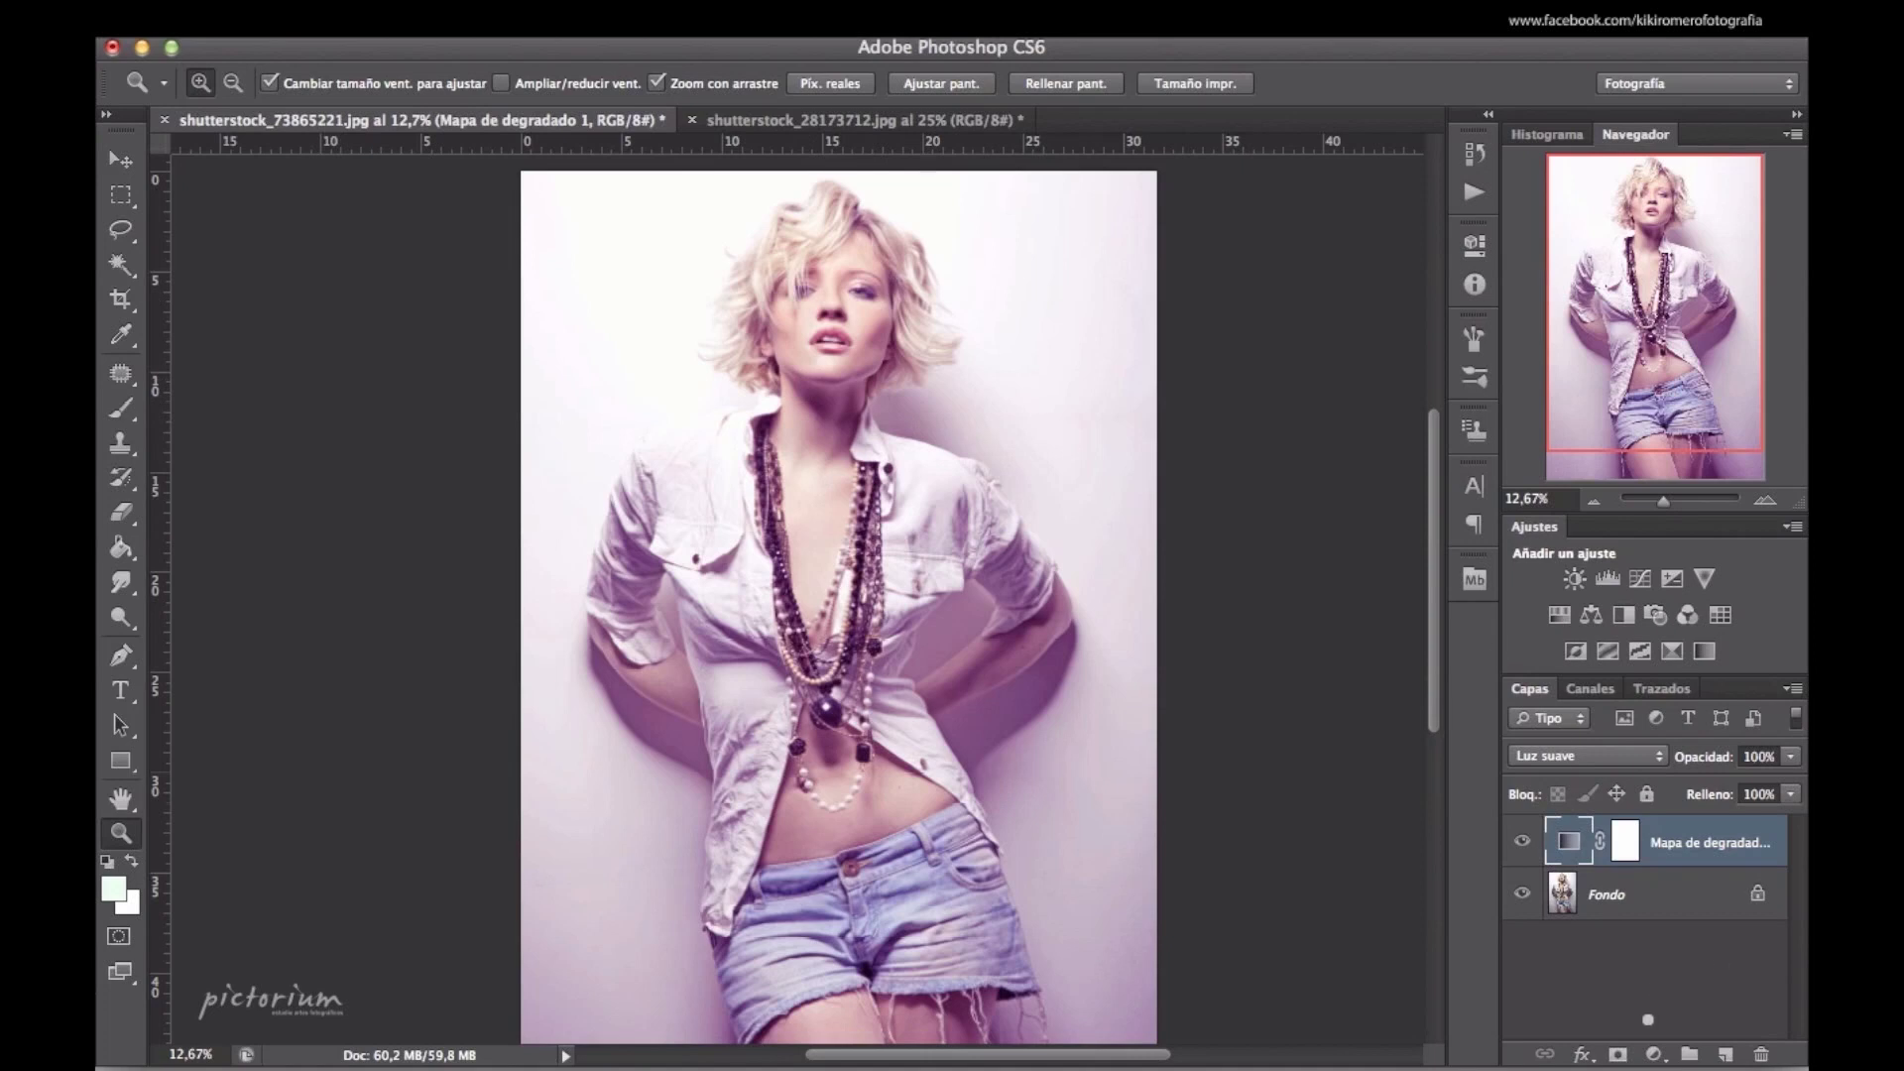
pyautogui.click(848, 345)
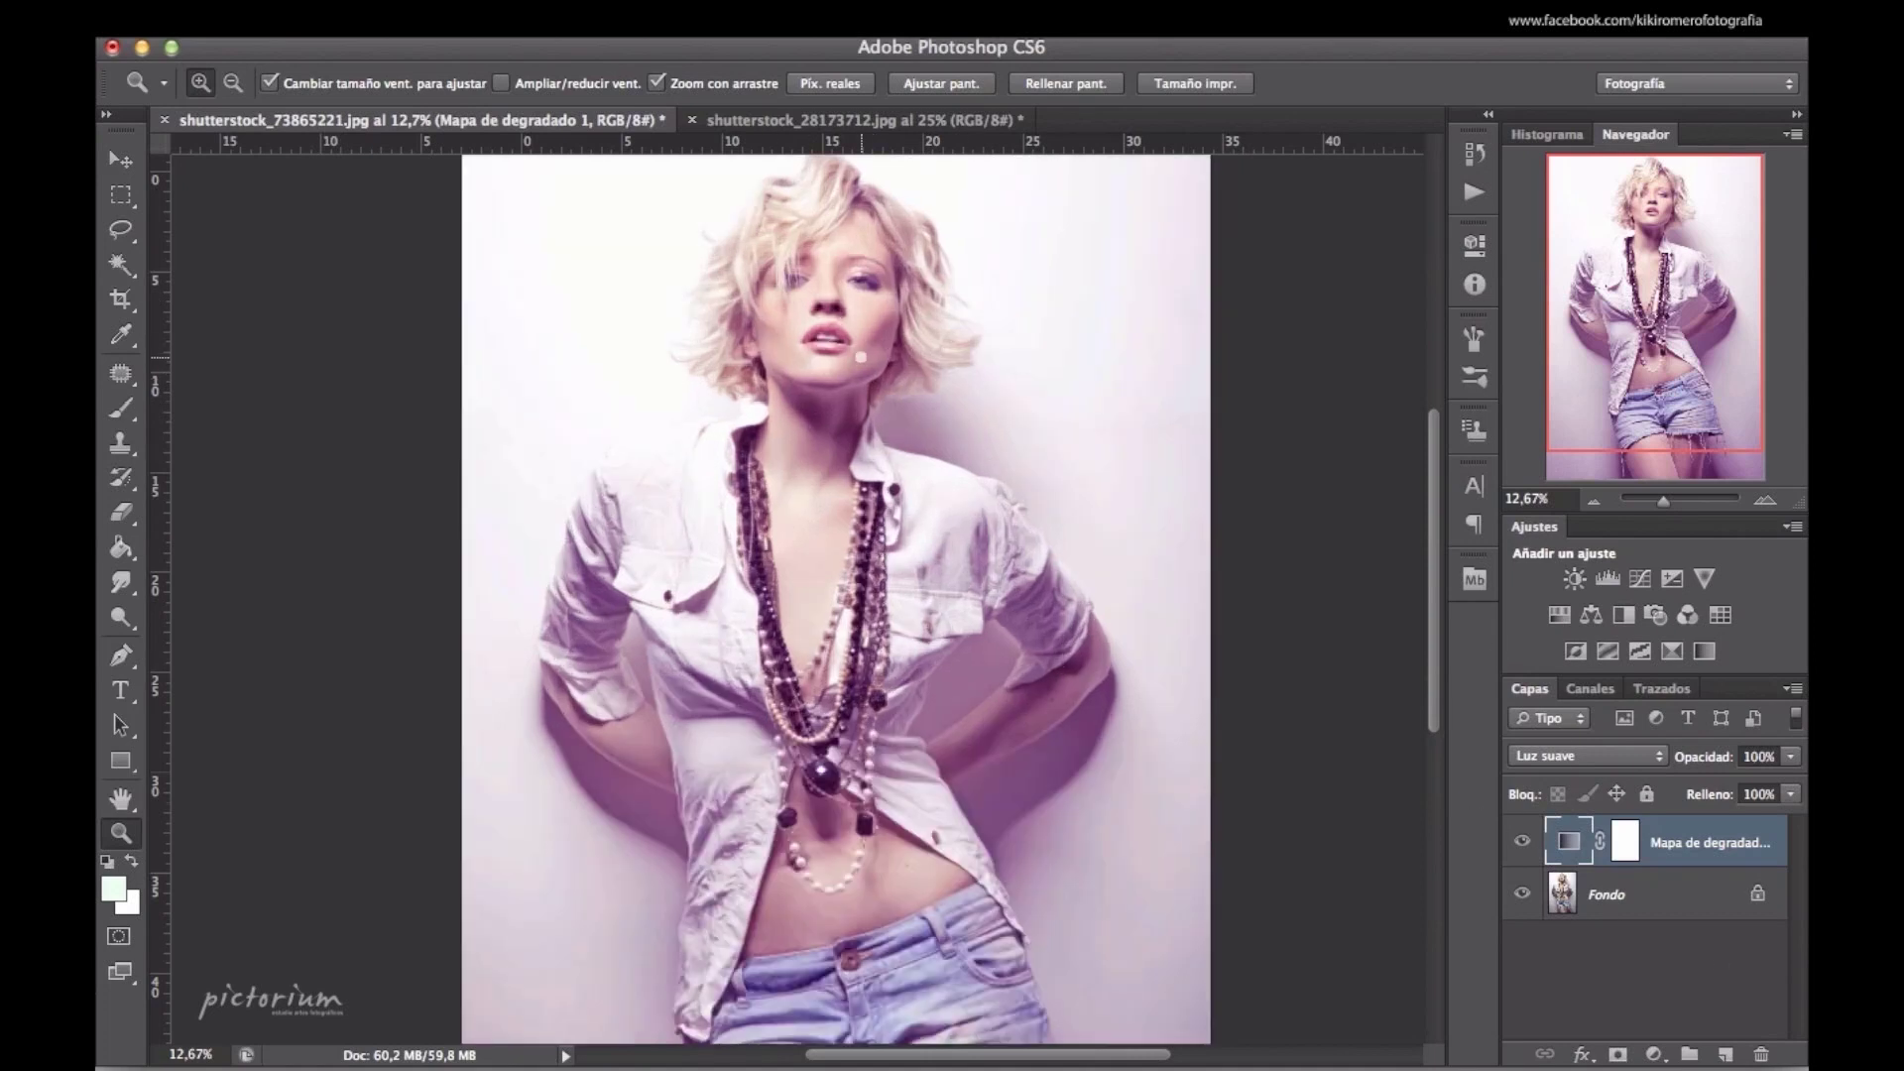
pyautogui.scroll(2, 861, 357)
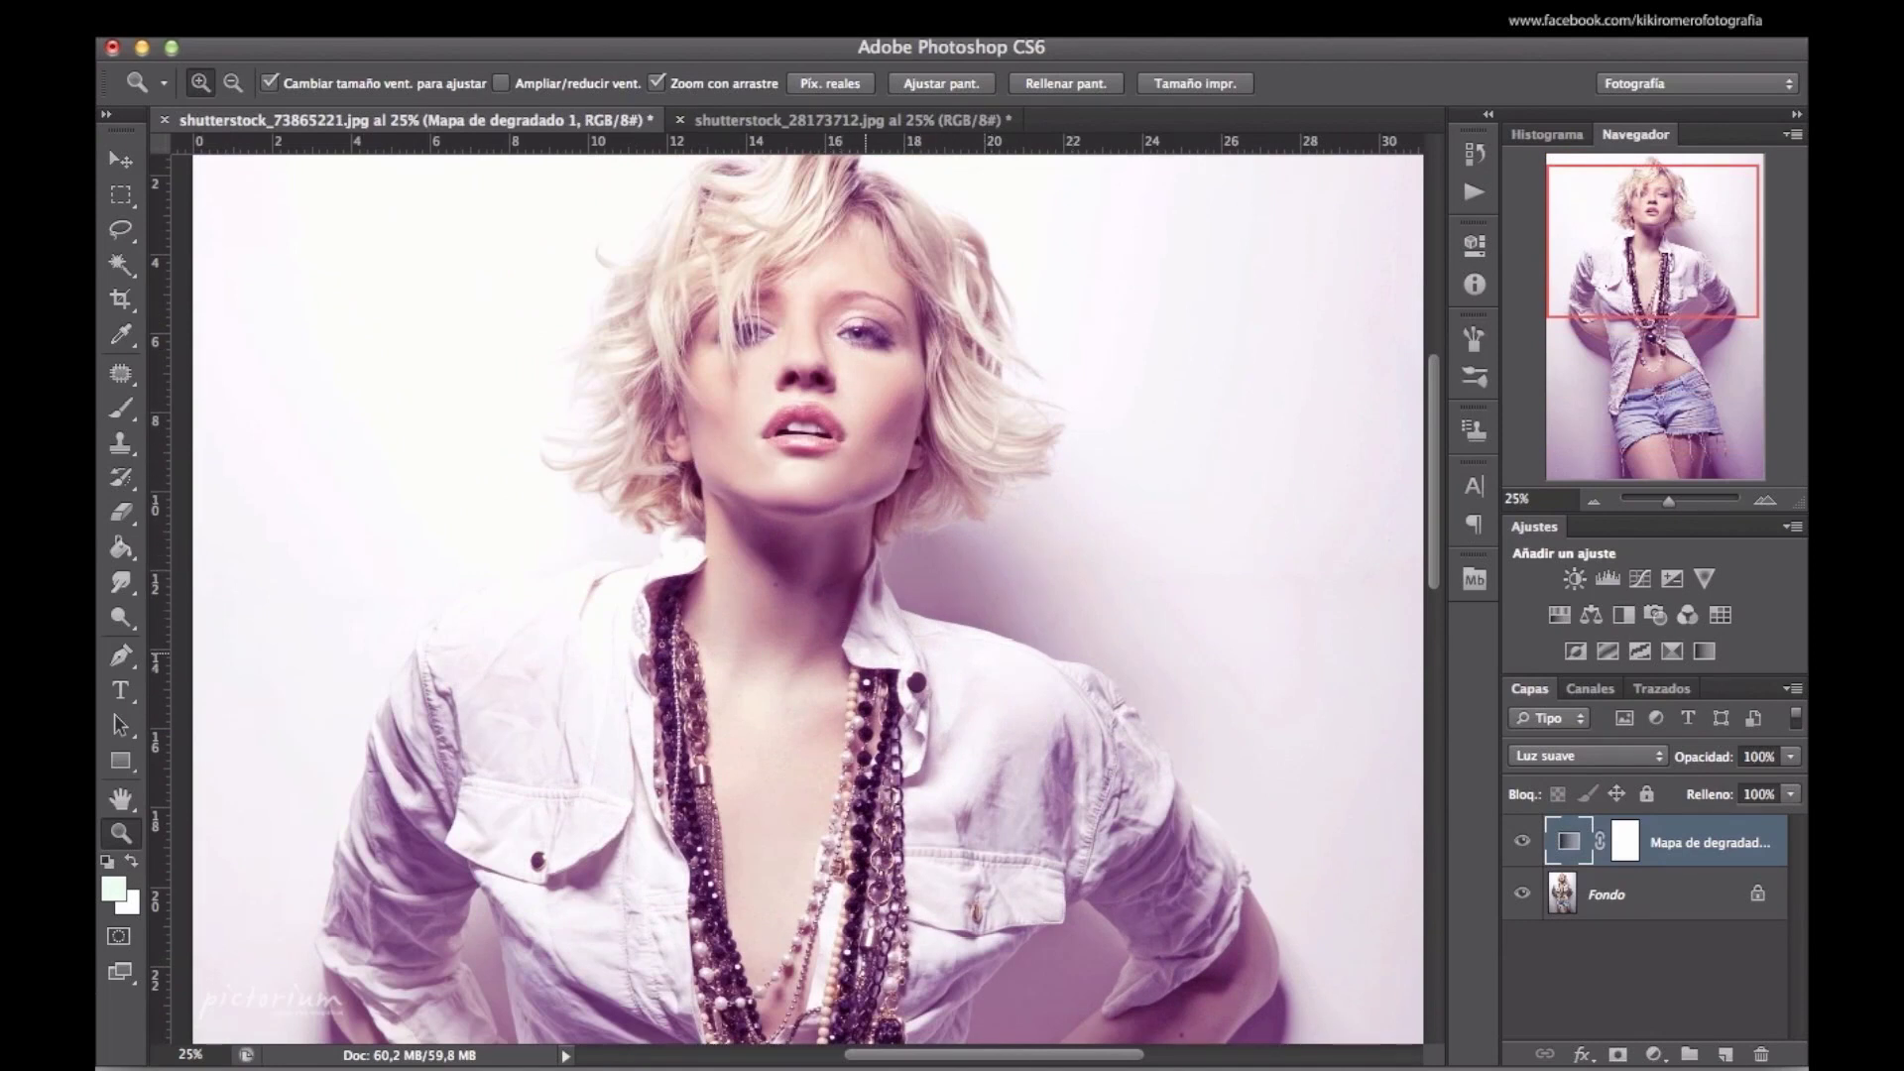
pyautogui.keyDown('alt'); pyautogui.click(865, 659); pyautogui.keyUp('alt')
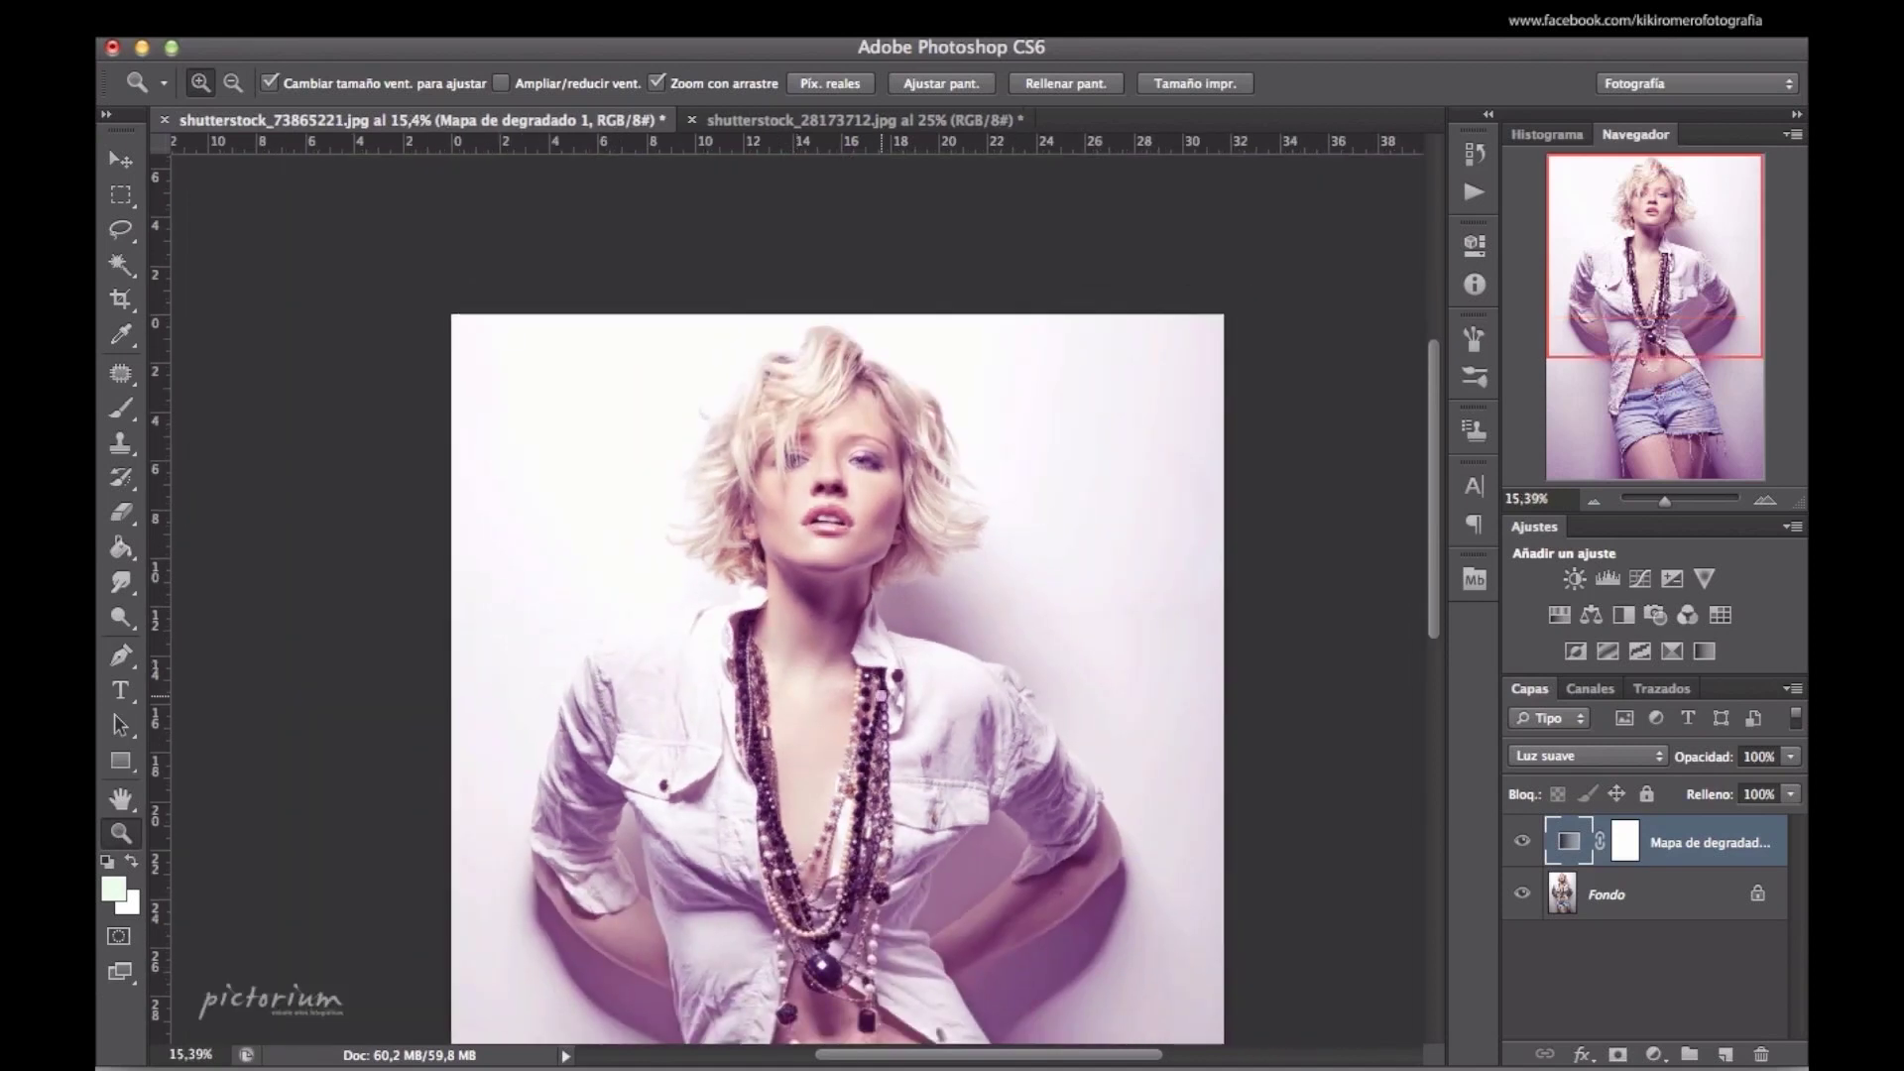
pyautogui.press('super+minus')
pyautogui.scroll(-5, 850, 595)
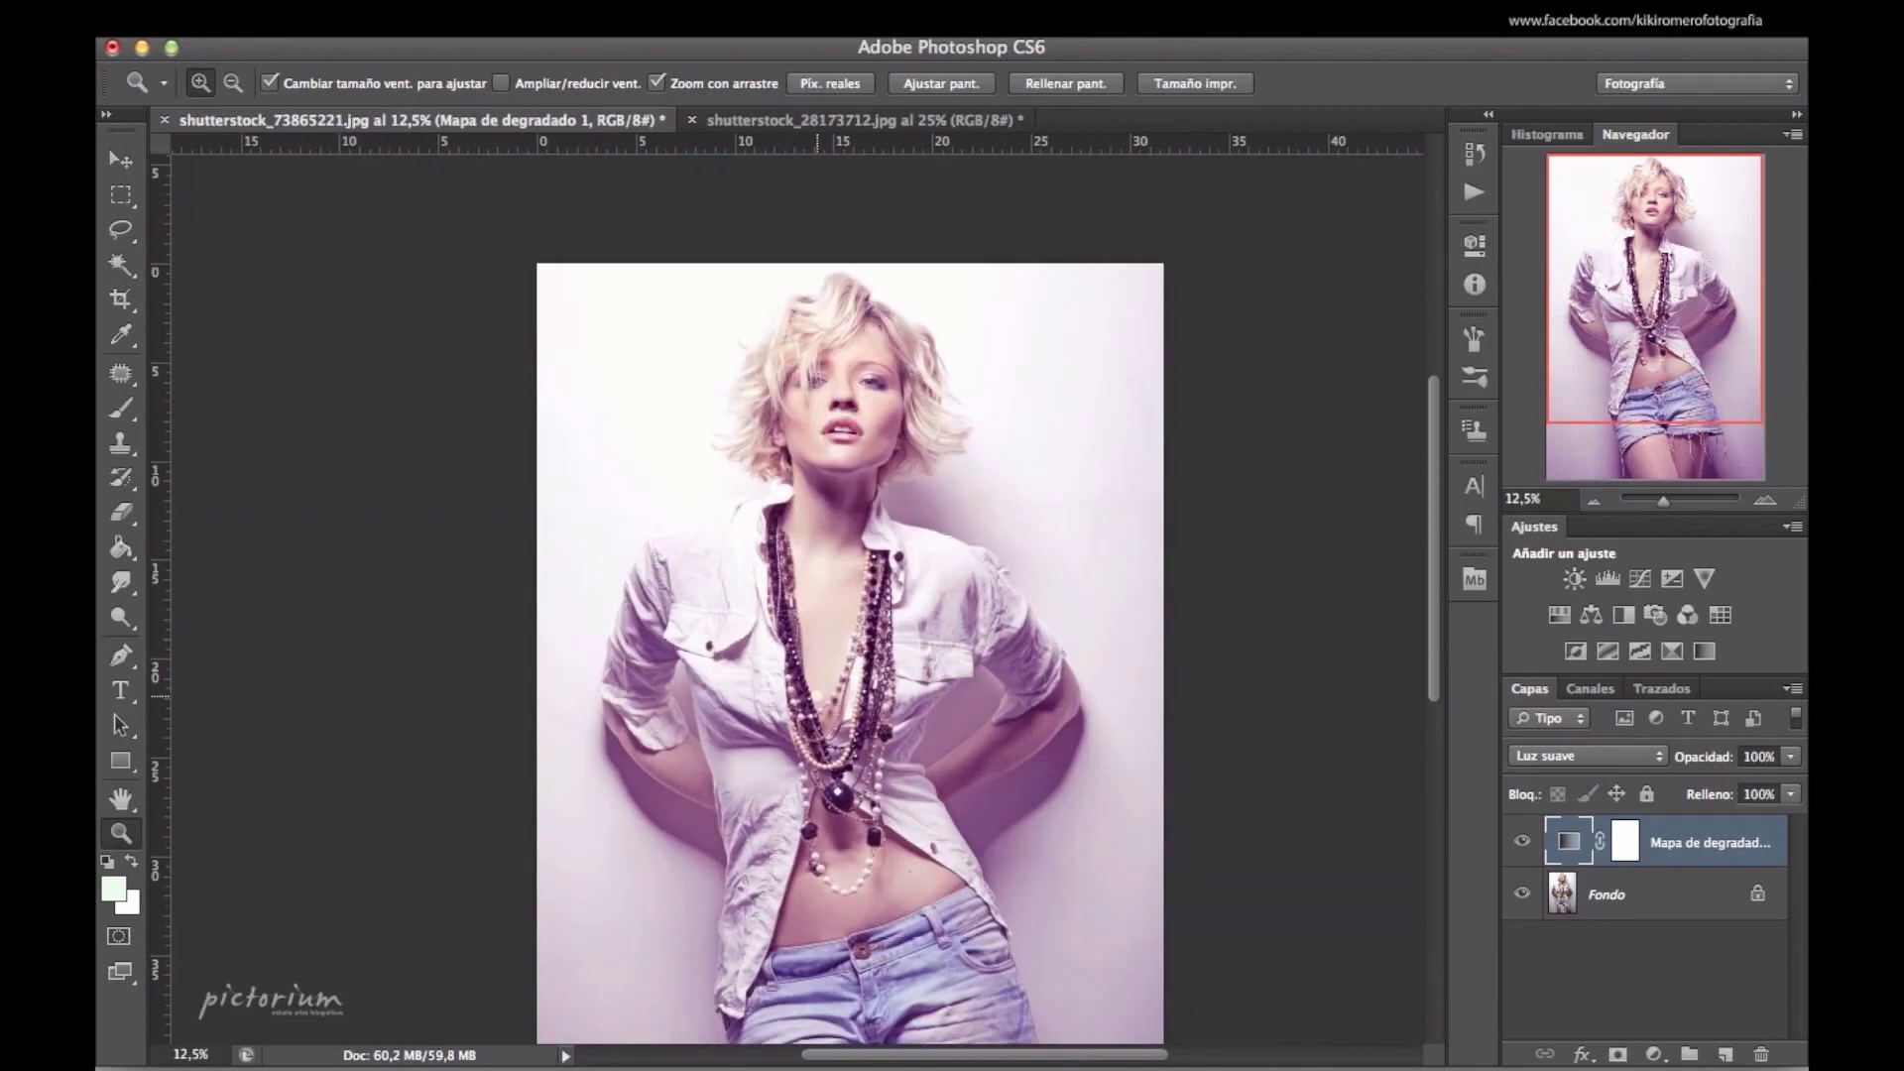
pyautogui.scroll(2, 816, 696)
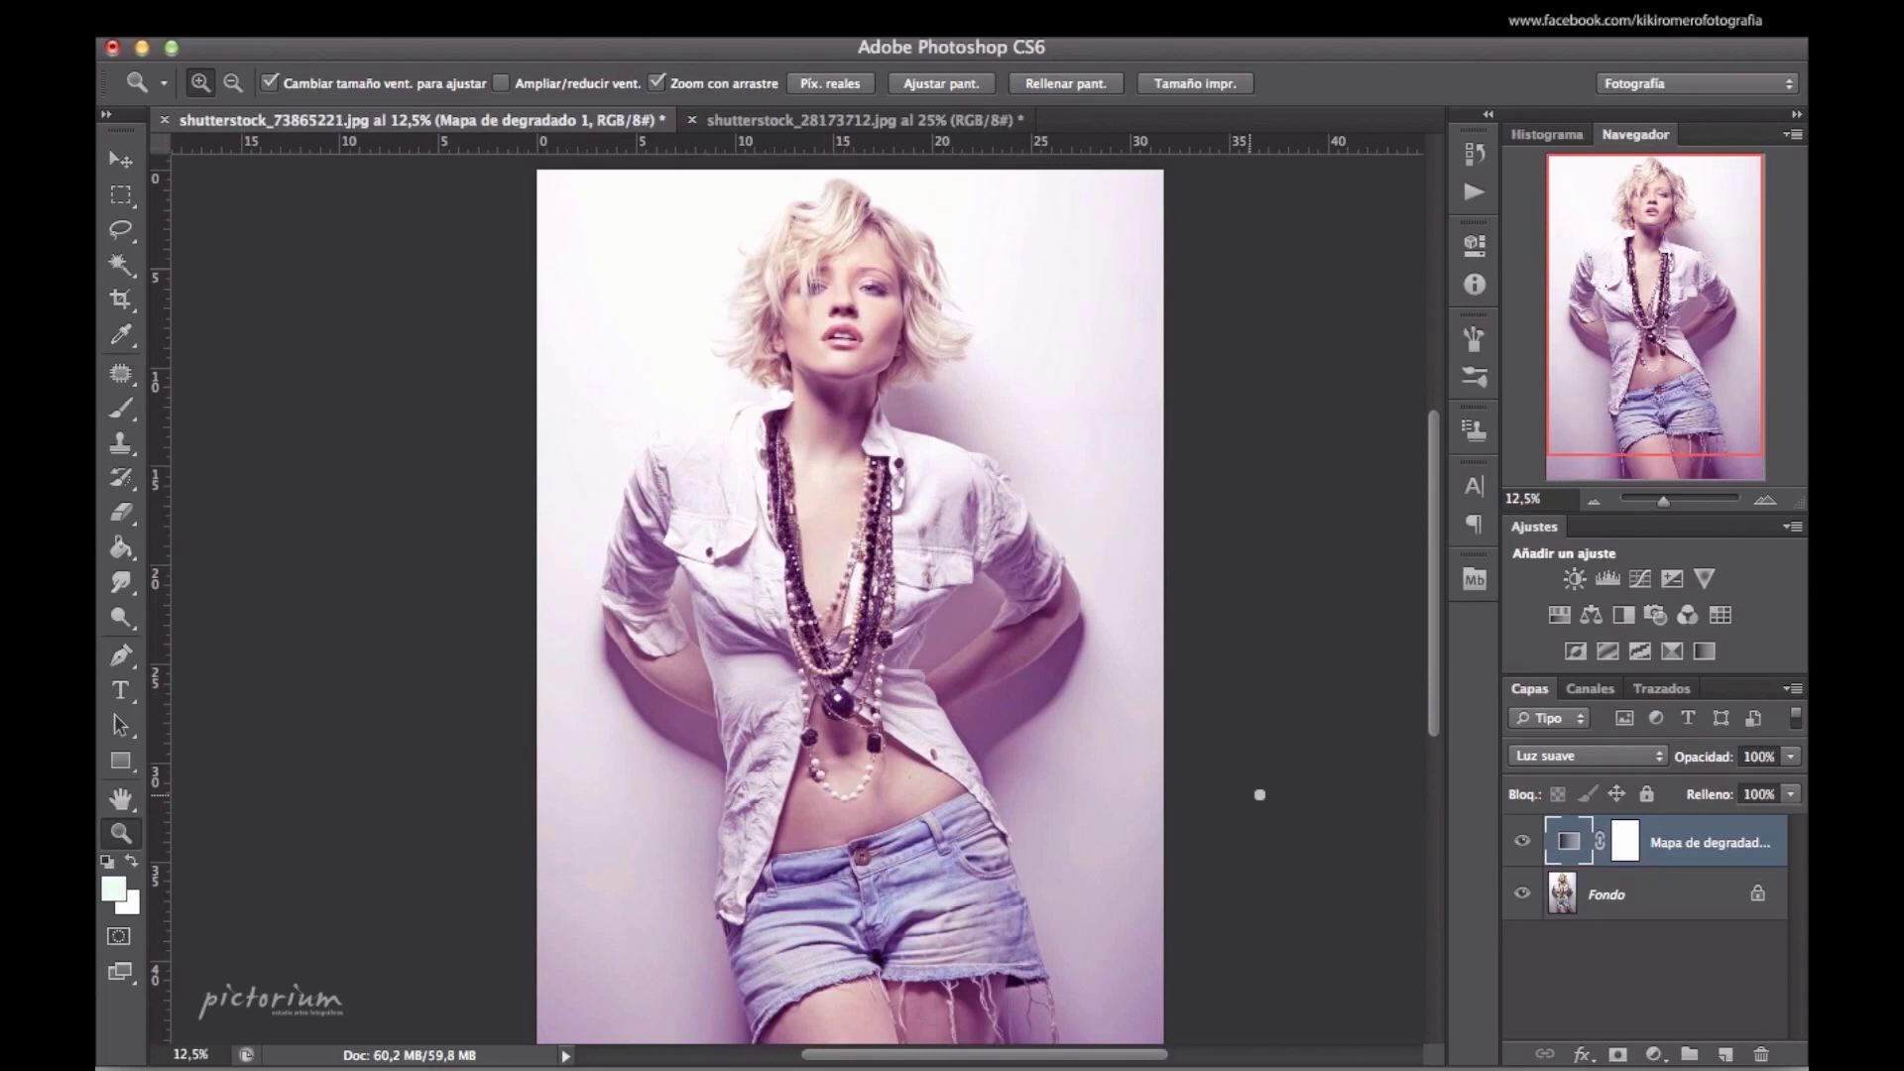
# Add a second Gradient Map using the Negro, blanco (black-to-white) preset at 20% opacity
pyautogui.click(1653, 1053)
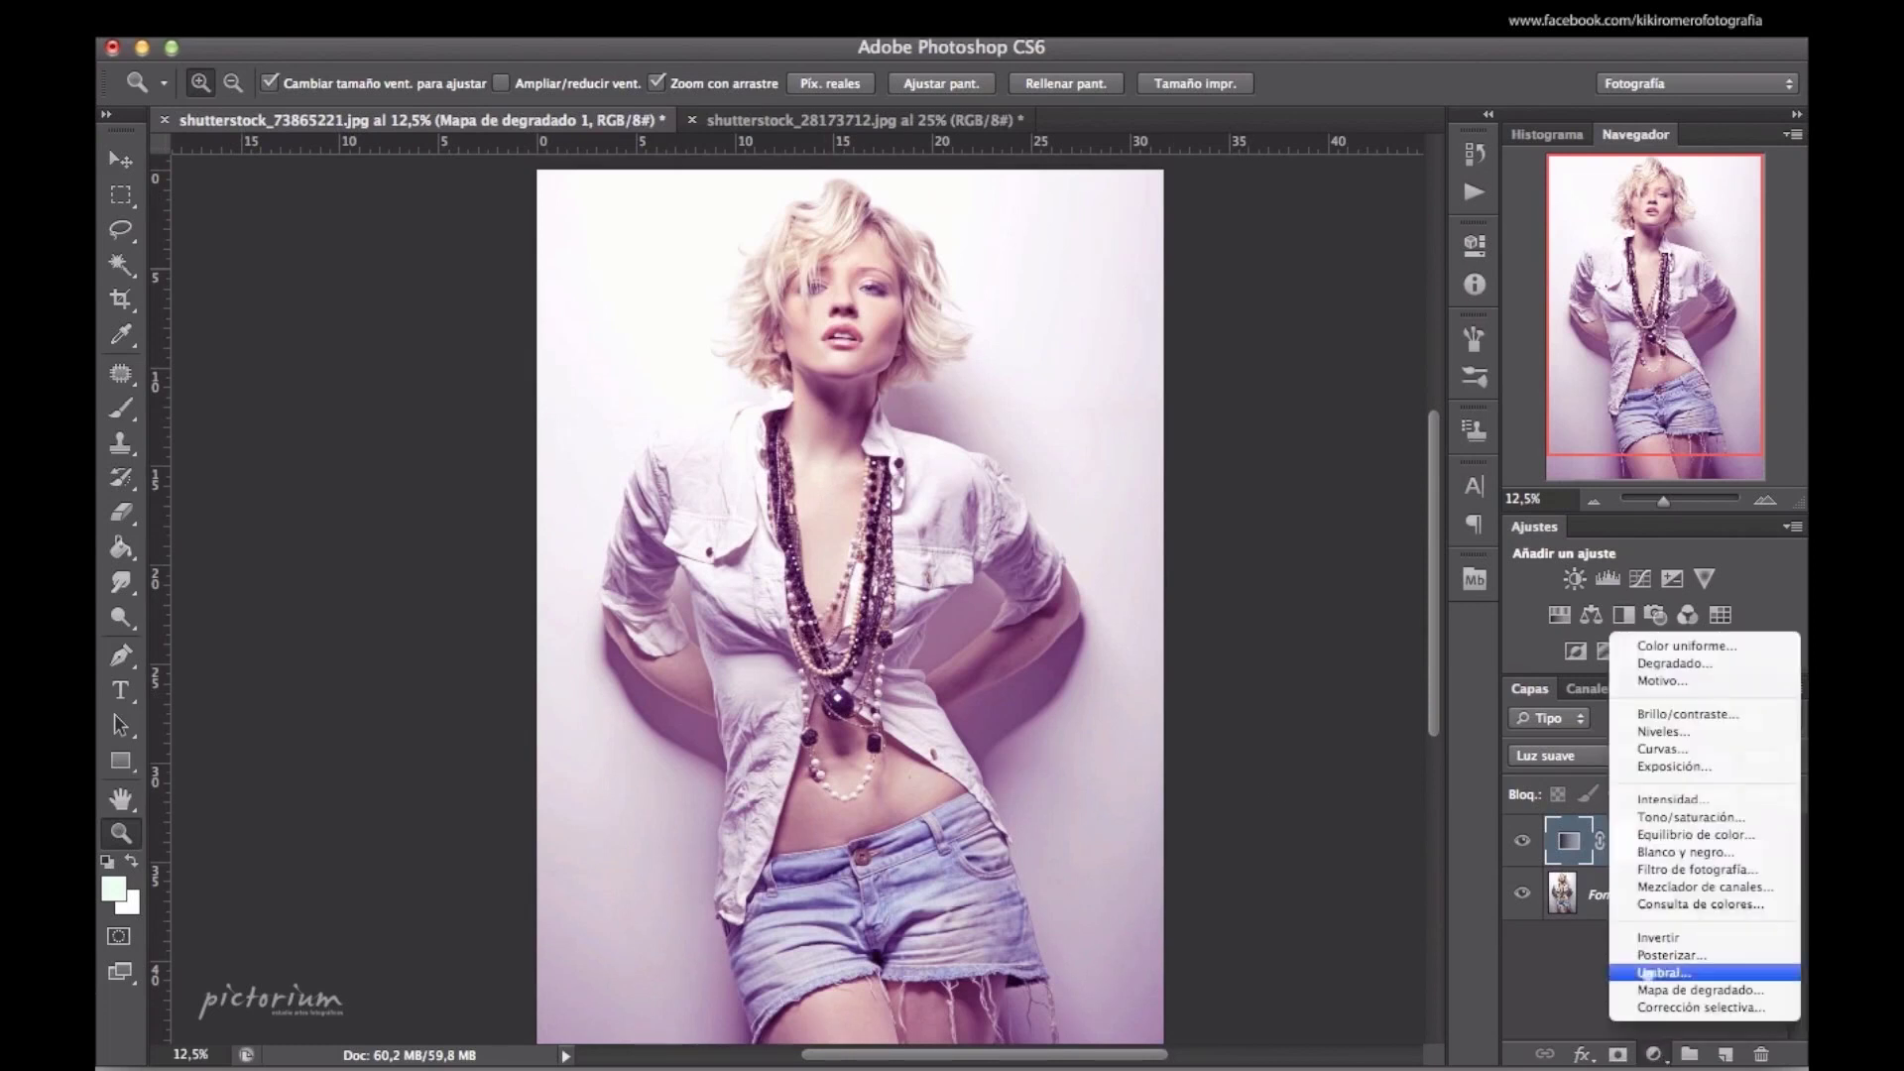
pyautogui.click(1710, 989)
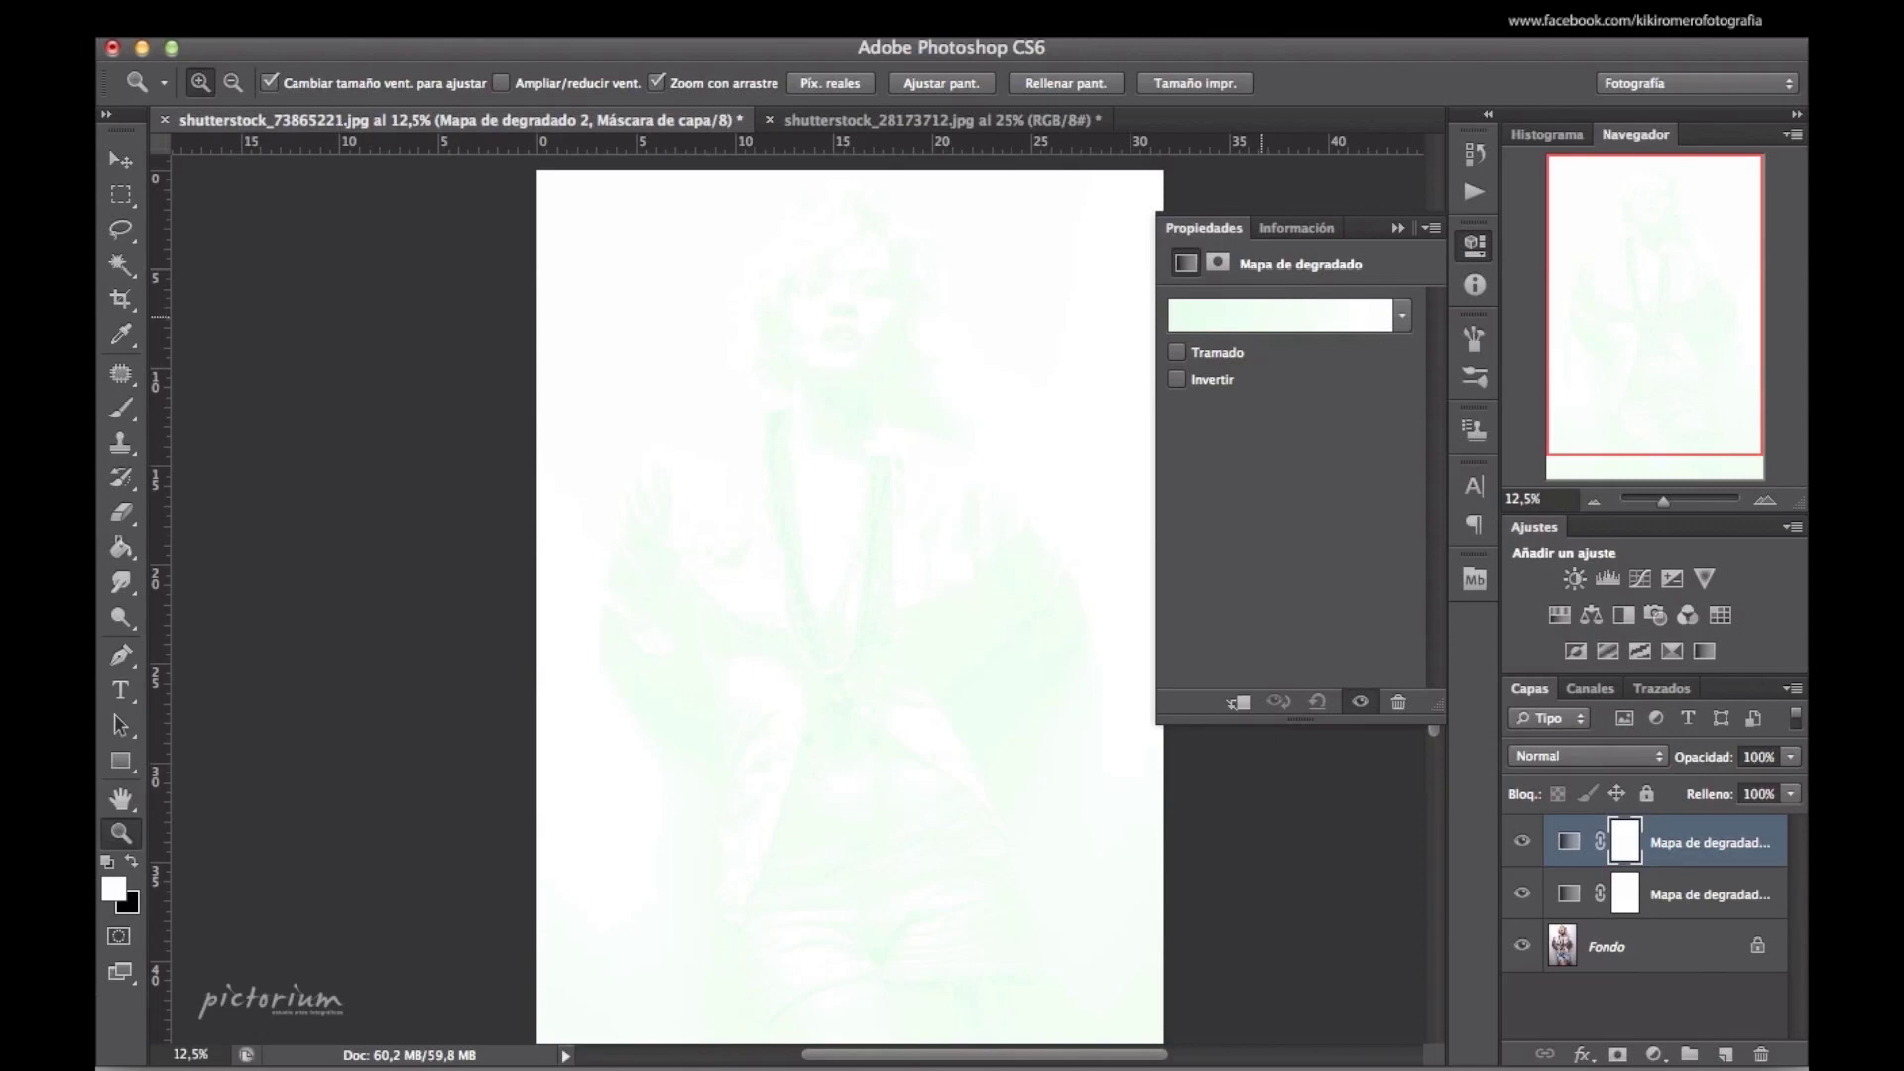
pyautogui.click(1279, 315)
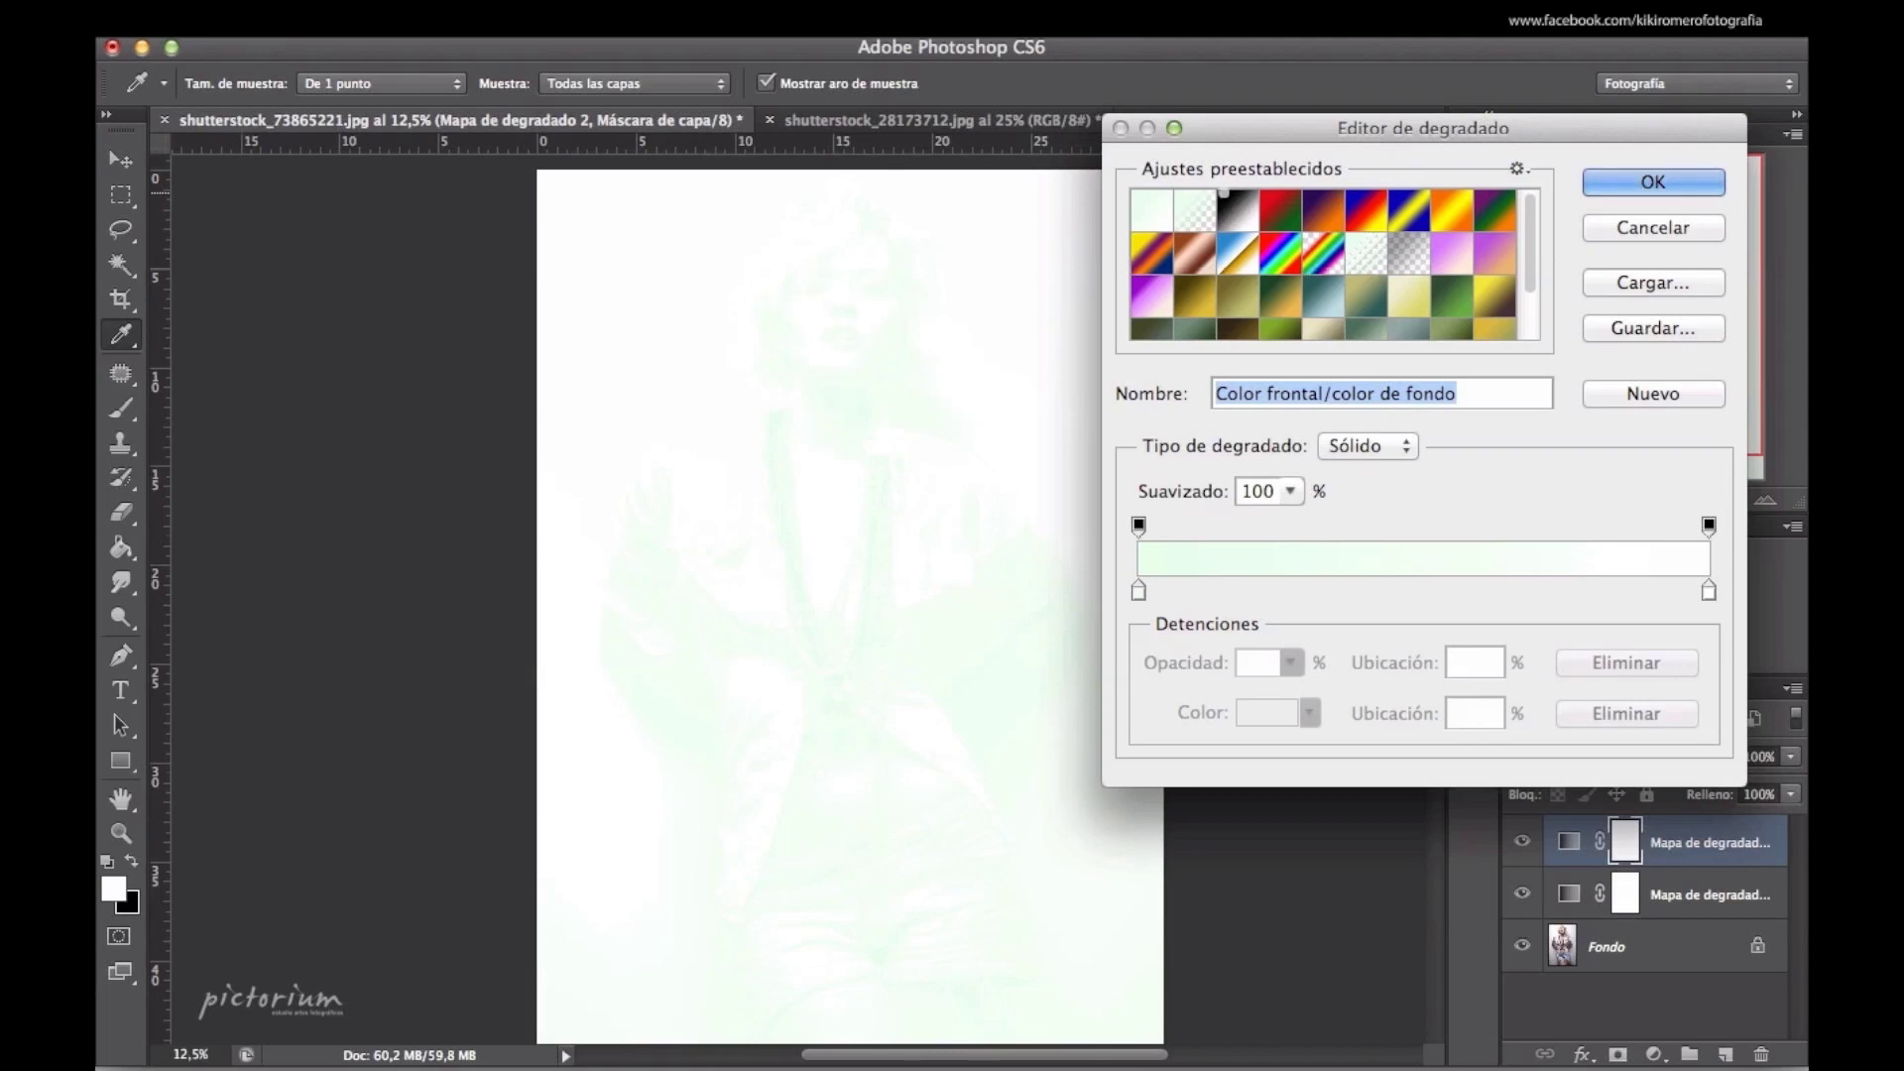
pyautogui.click(1238, 205)
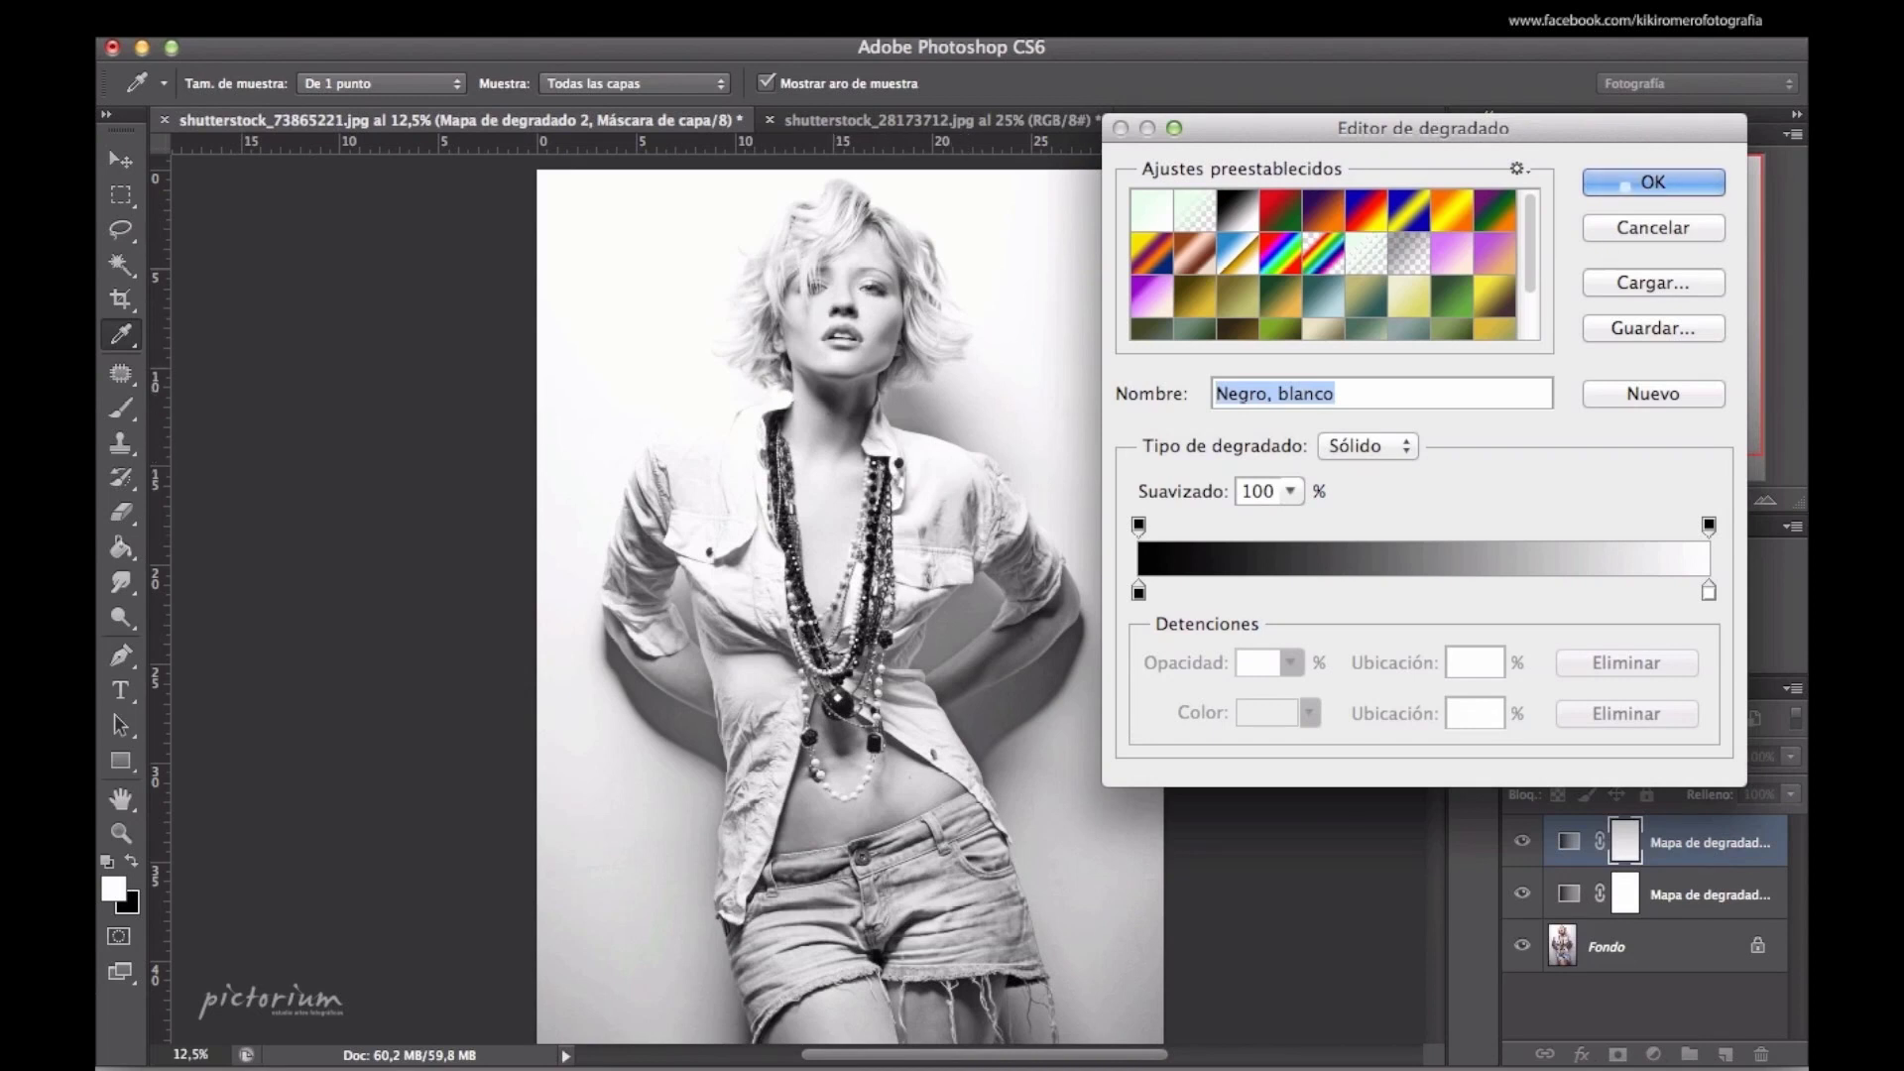
pyautogui.press('Return')
pyautogui.click(1790, 755)
pyautogui.moveTo(1792, 783); pyautogui.dragTo(1680, 784)
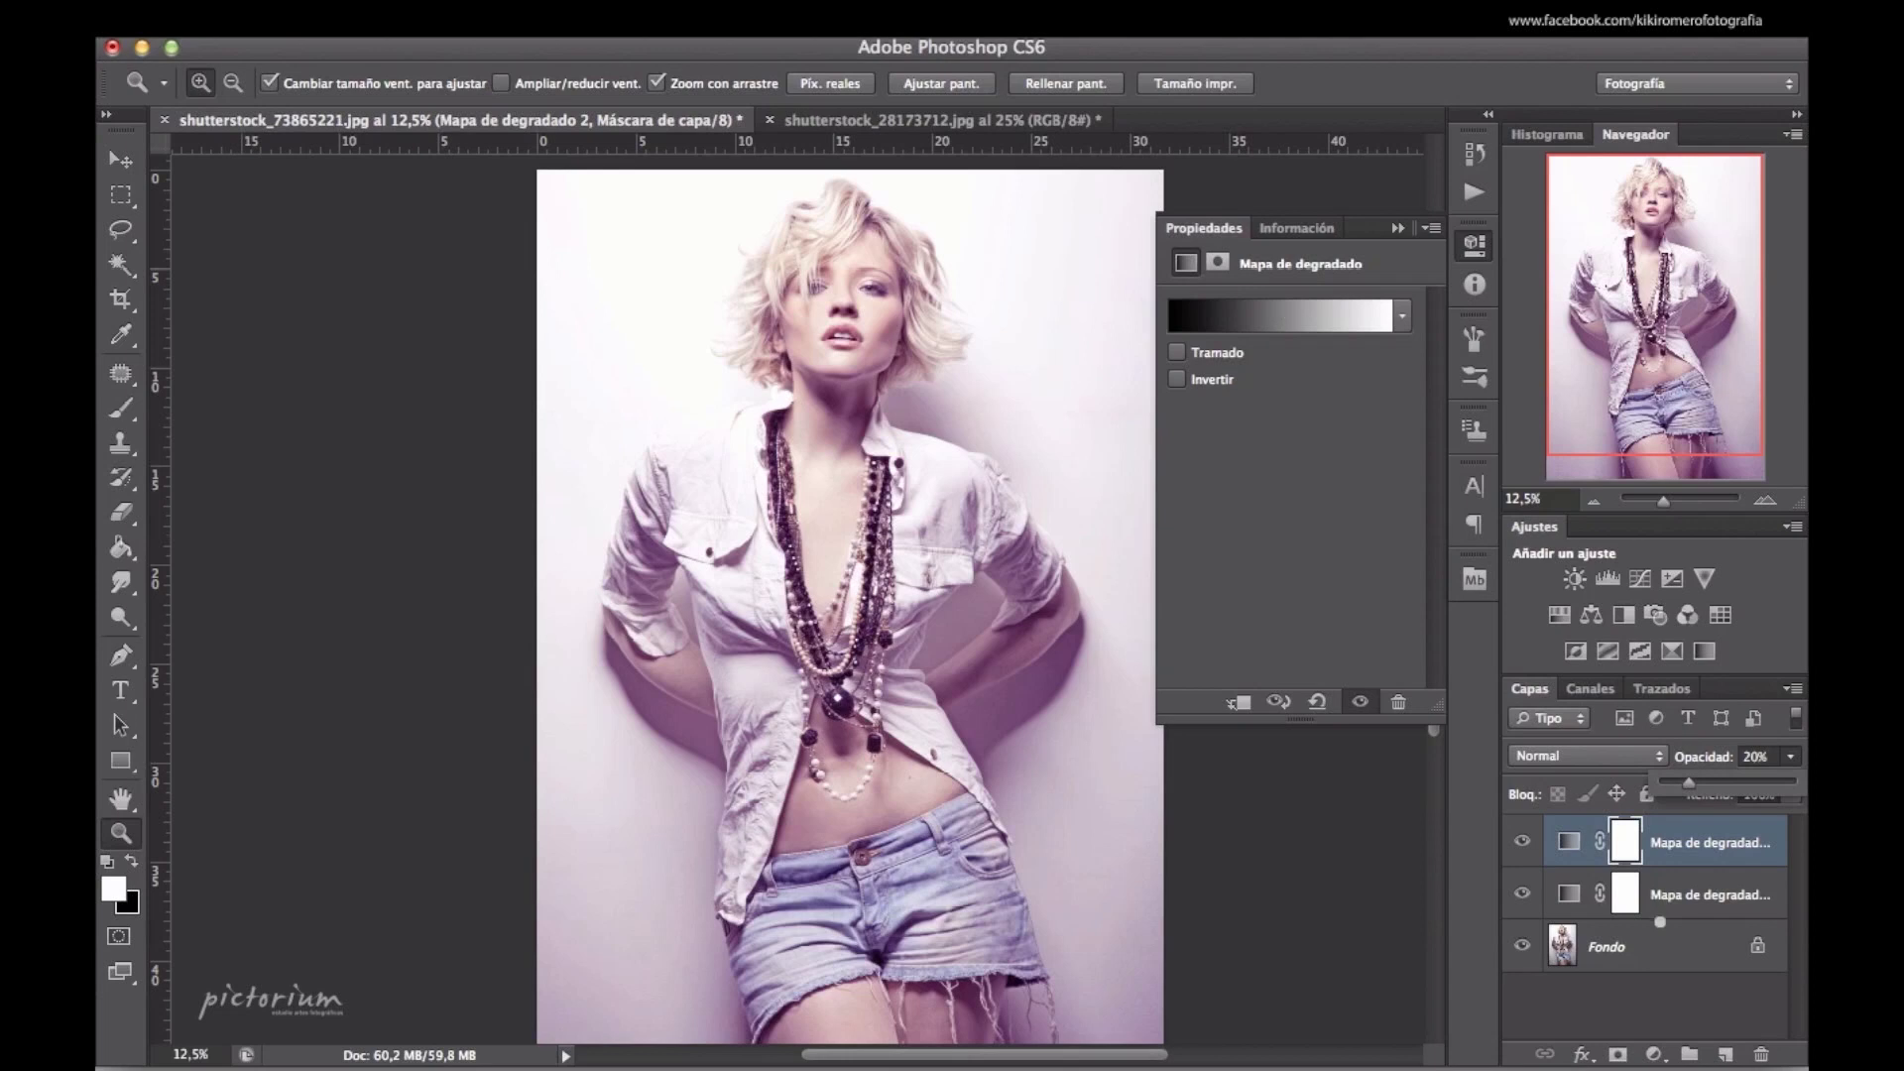
# Reopen Mapa de degradado 2's gradient and move its black stop to location 30%
pyautogui.click(1689, 992)
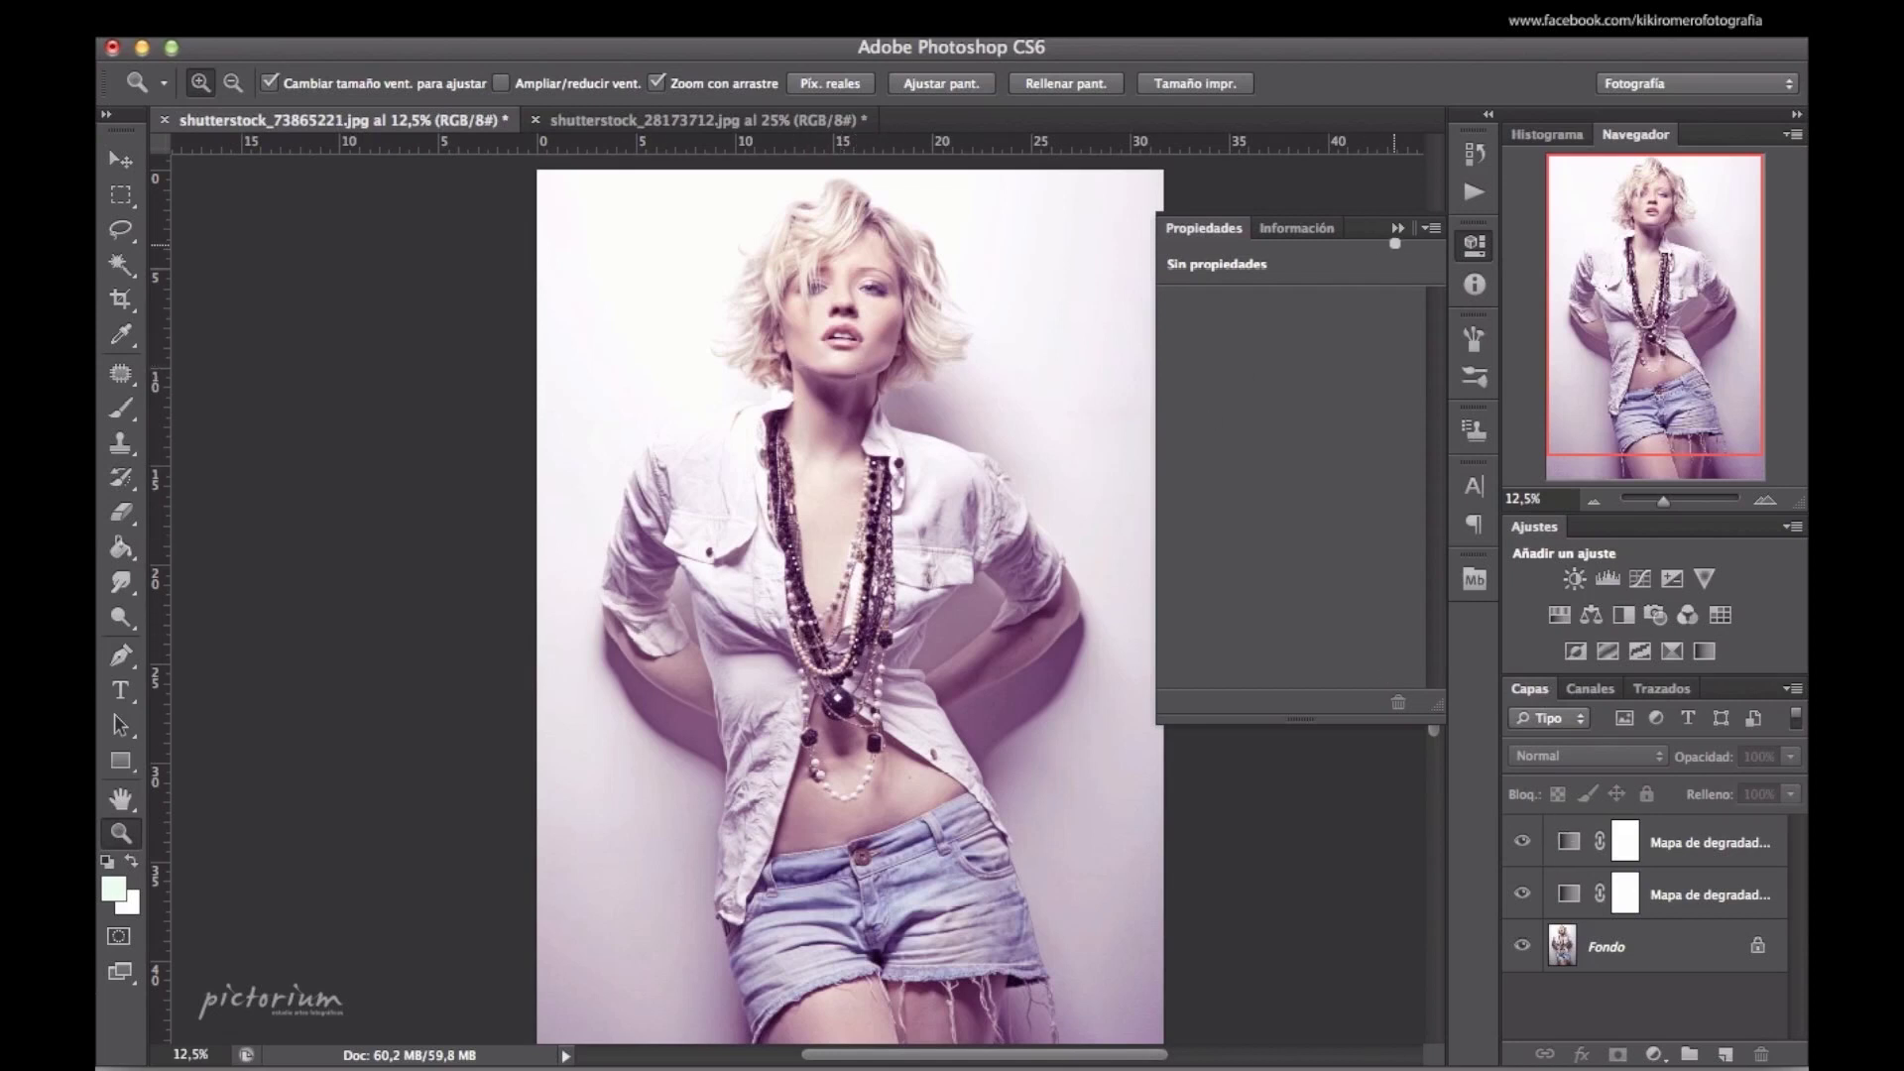
pyautogui.click(1397, 228)
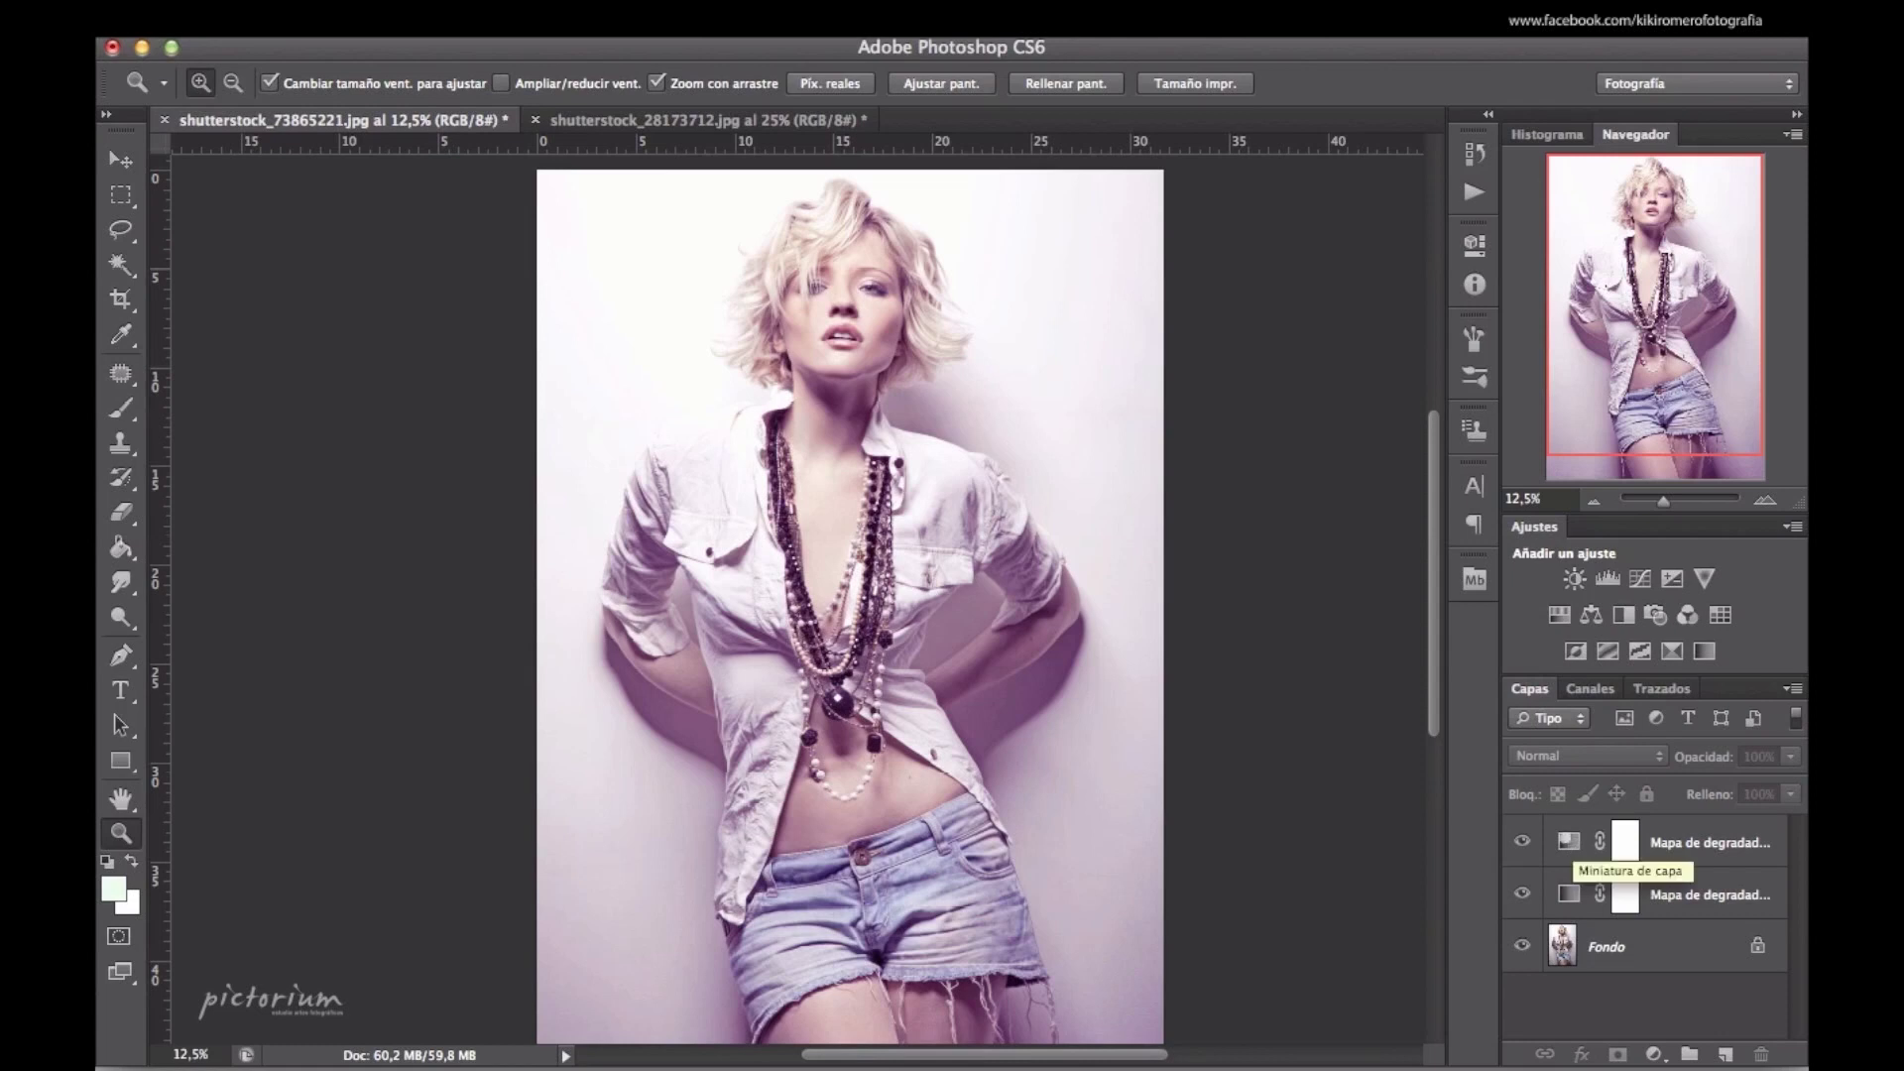
pyautogui.doubleClick(1567, 841)
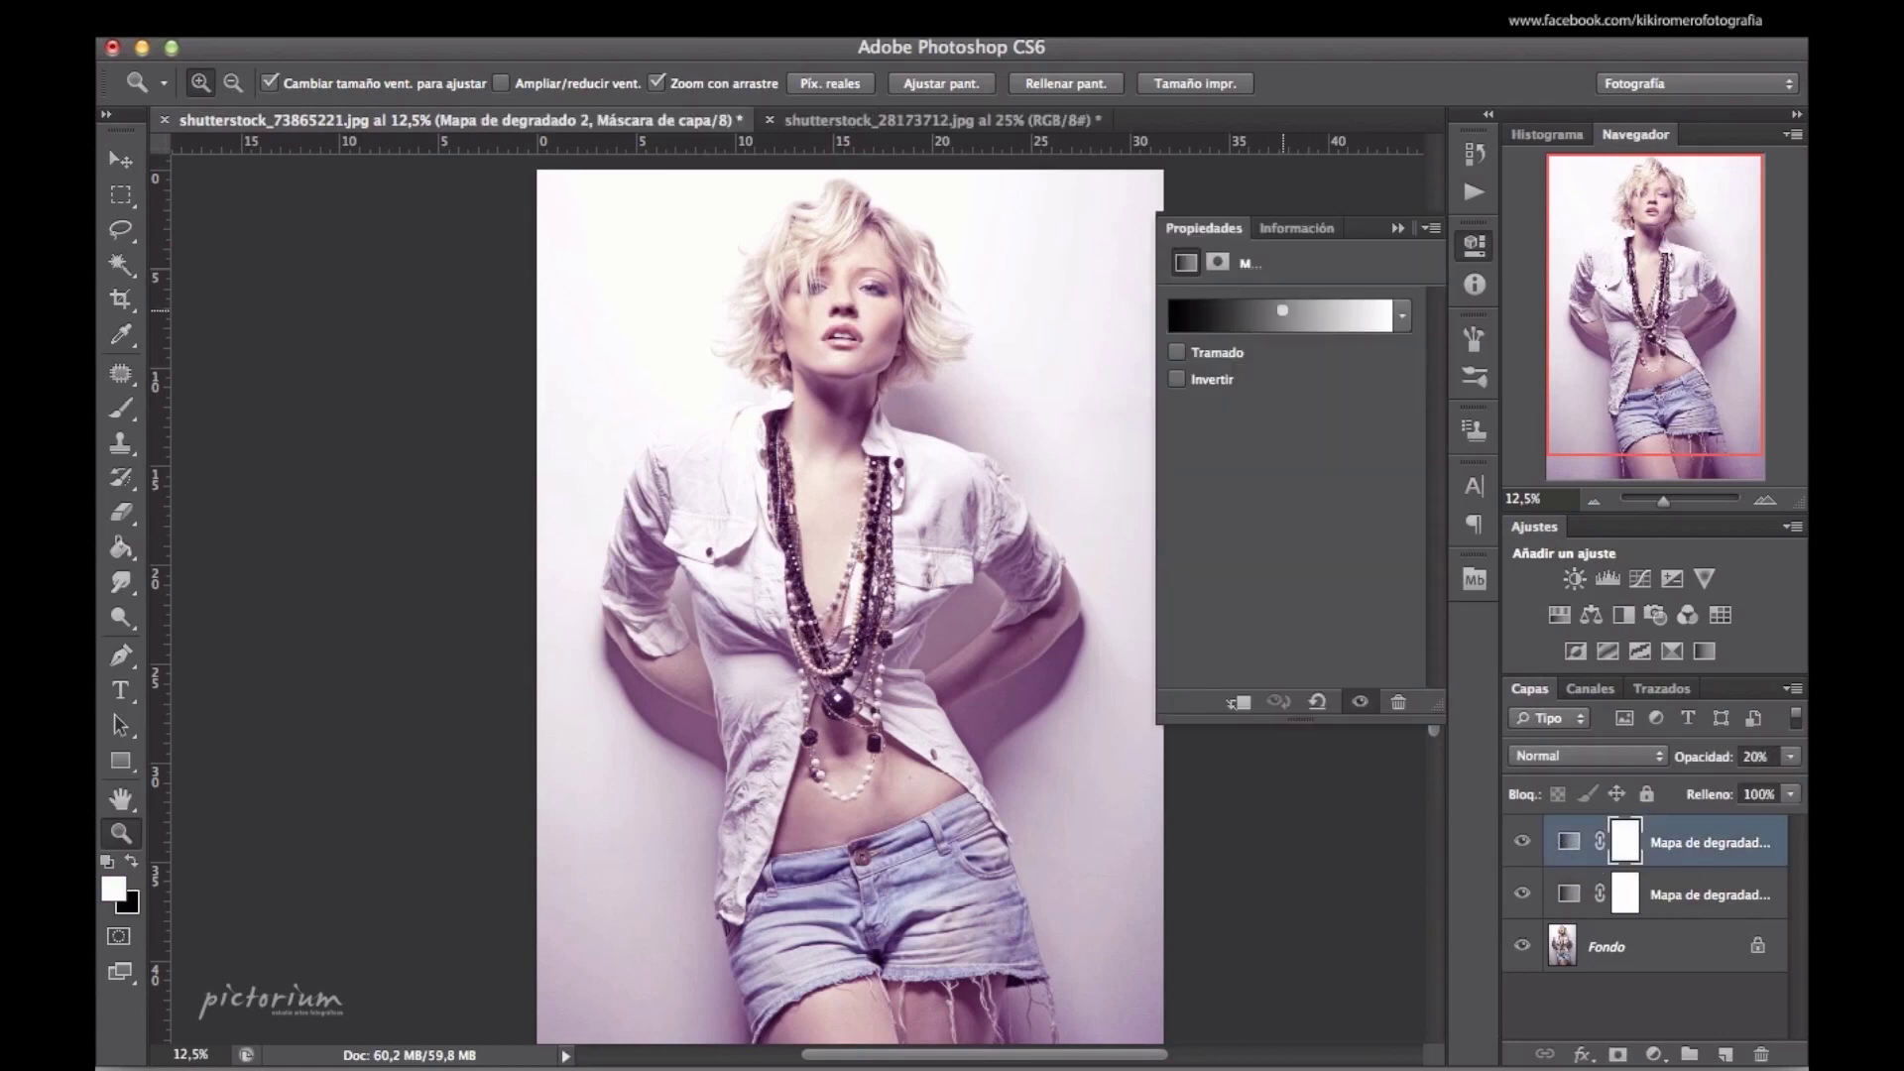
pyautogui.click(1281, 314)
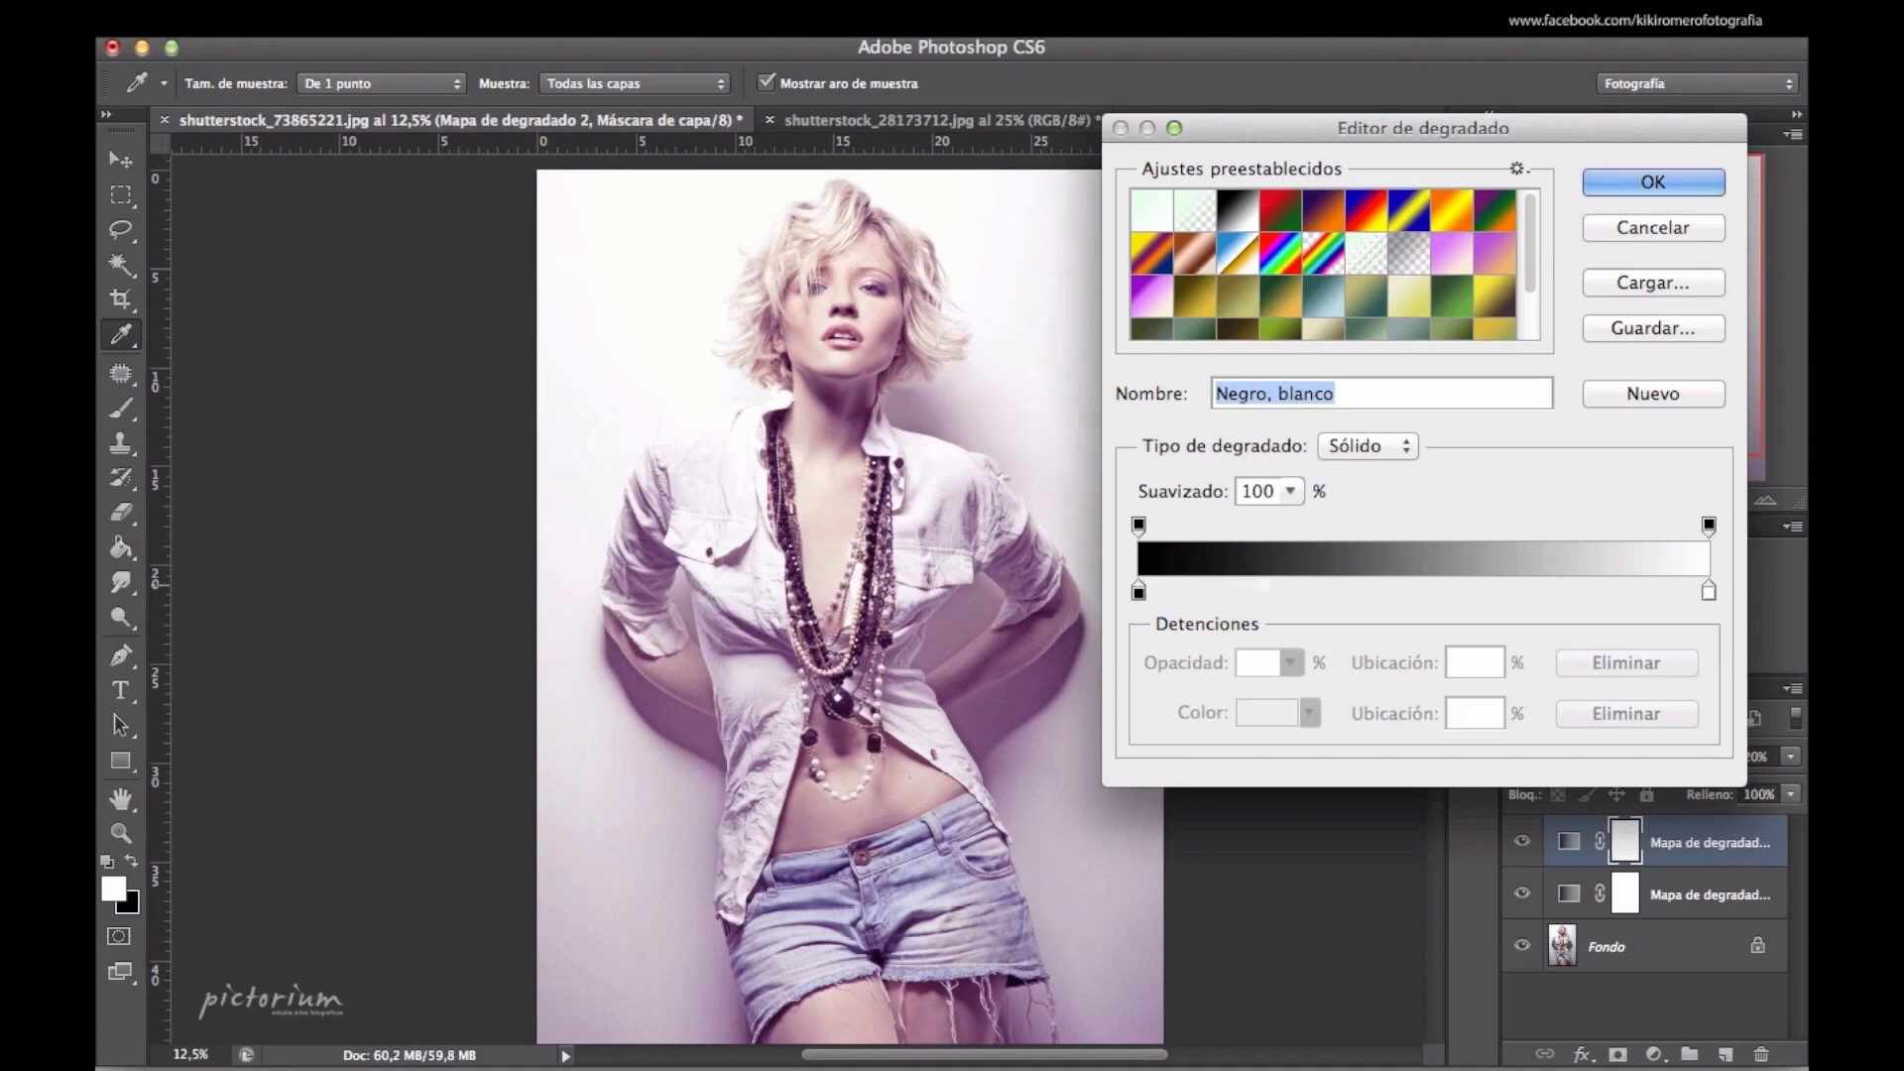
pyautogui.click(1139, 592)
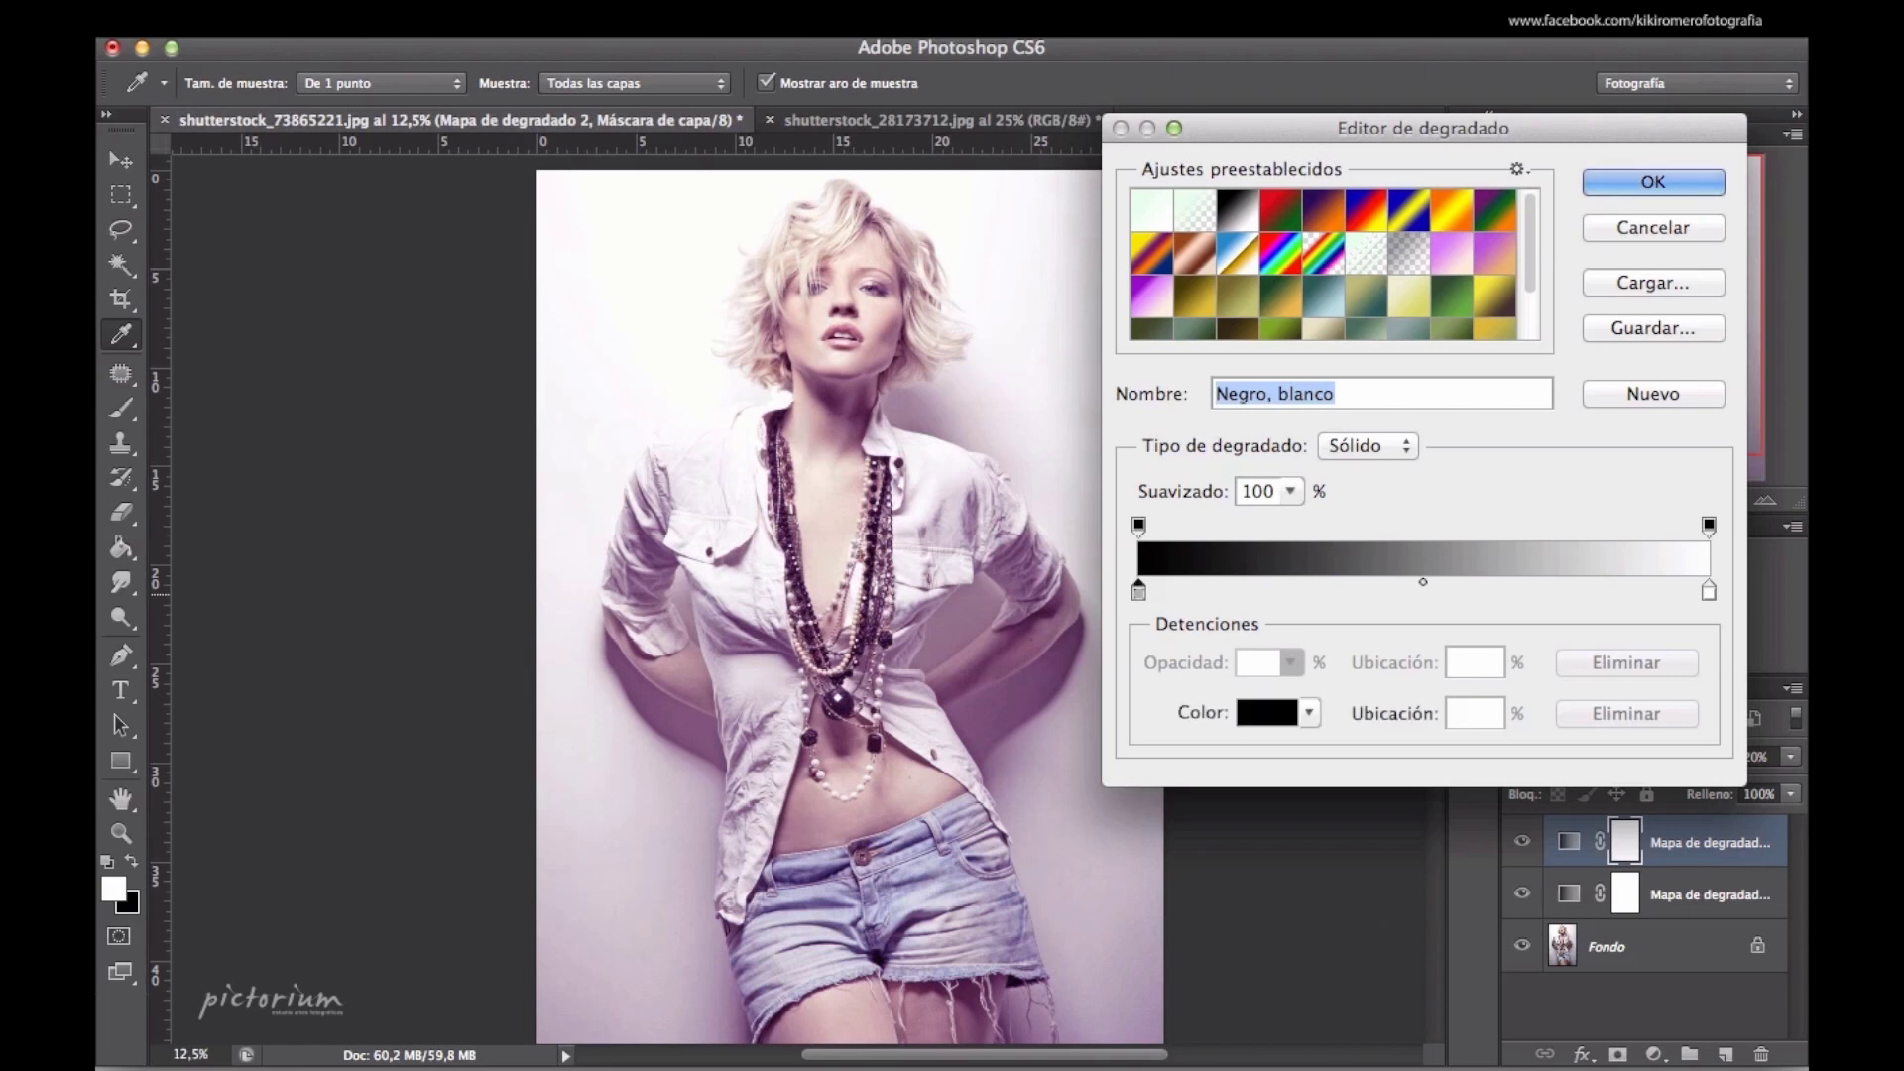
pyautogui.click(1138, 592)
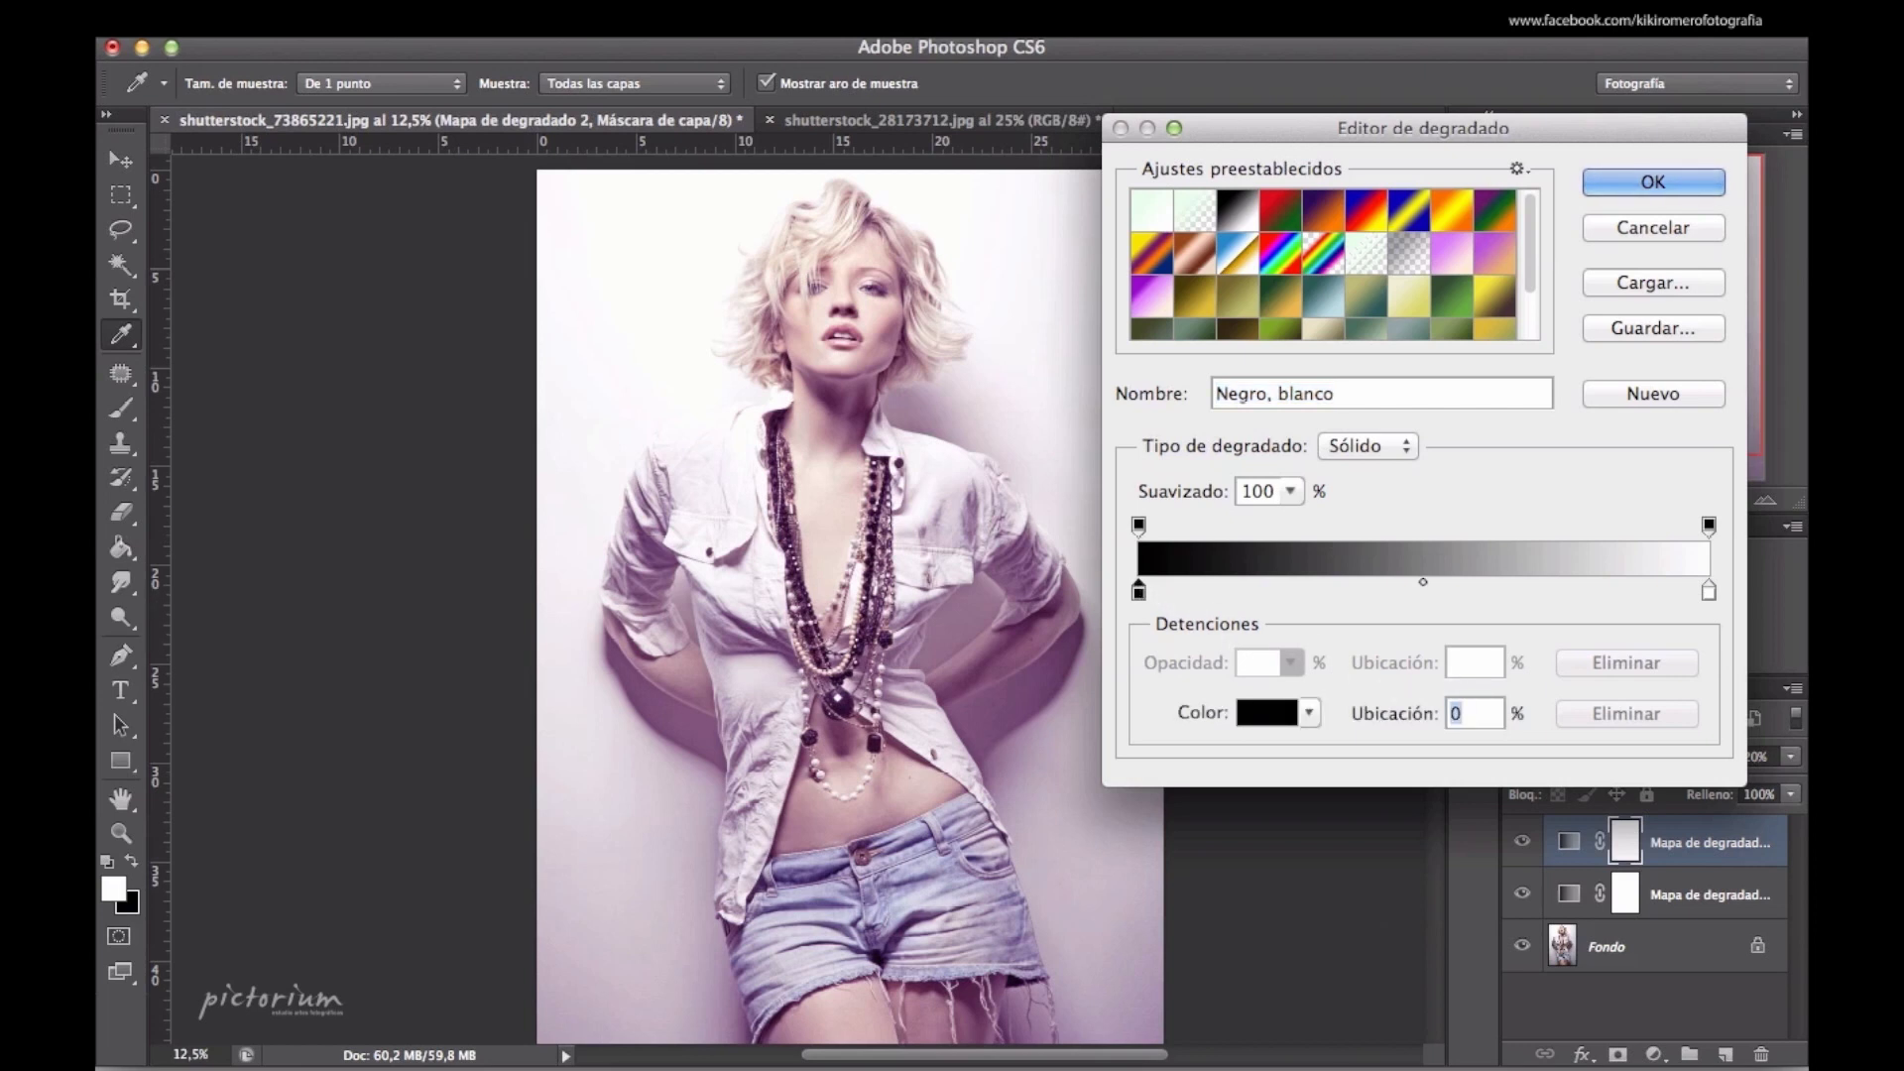
pyautogui.write('30')
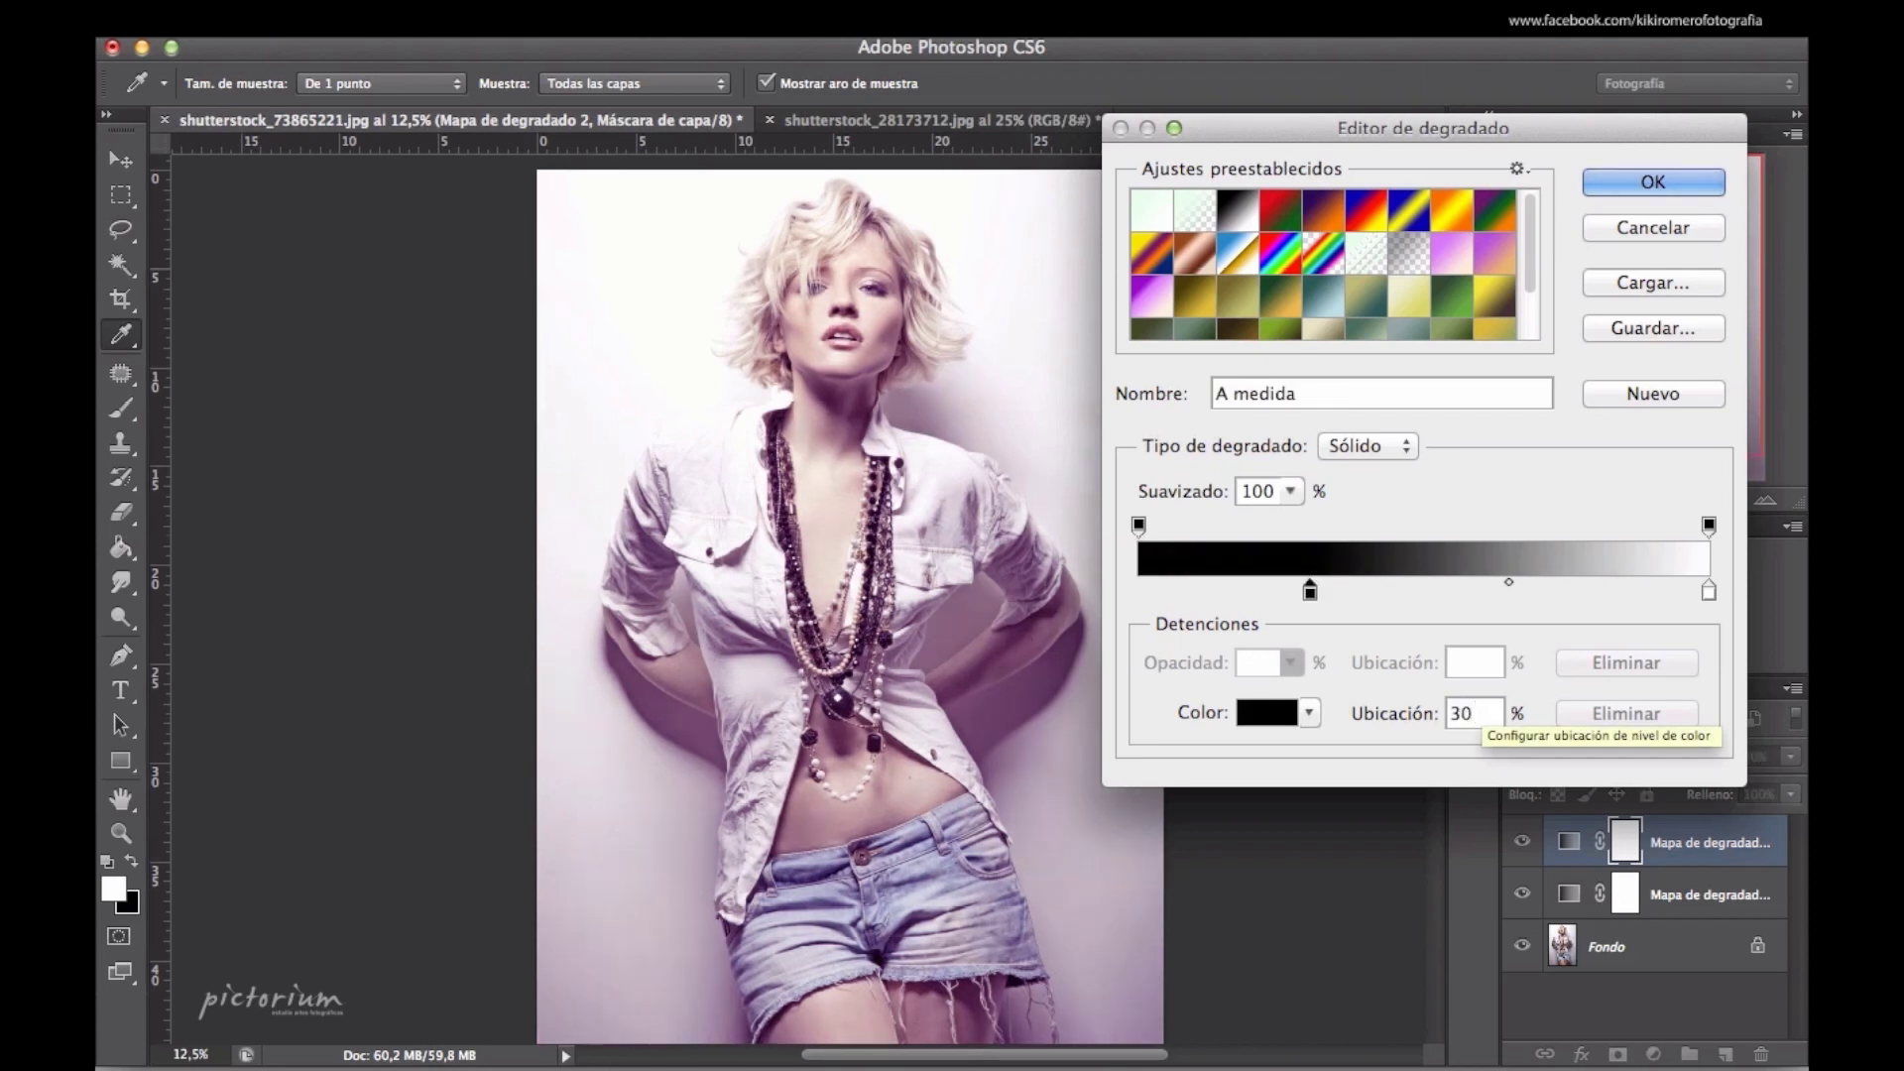
pyautogui.press('Return')
# Toggle the top and second gradient map layers individually to compare their effect
pyautogui.press('z')
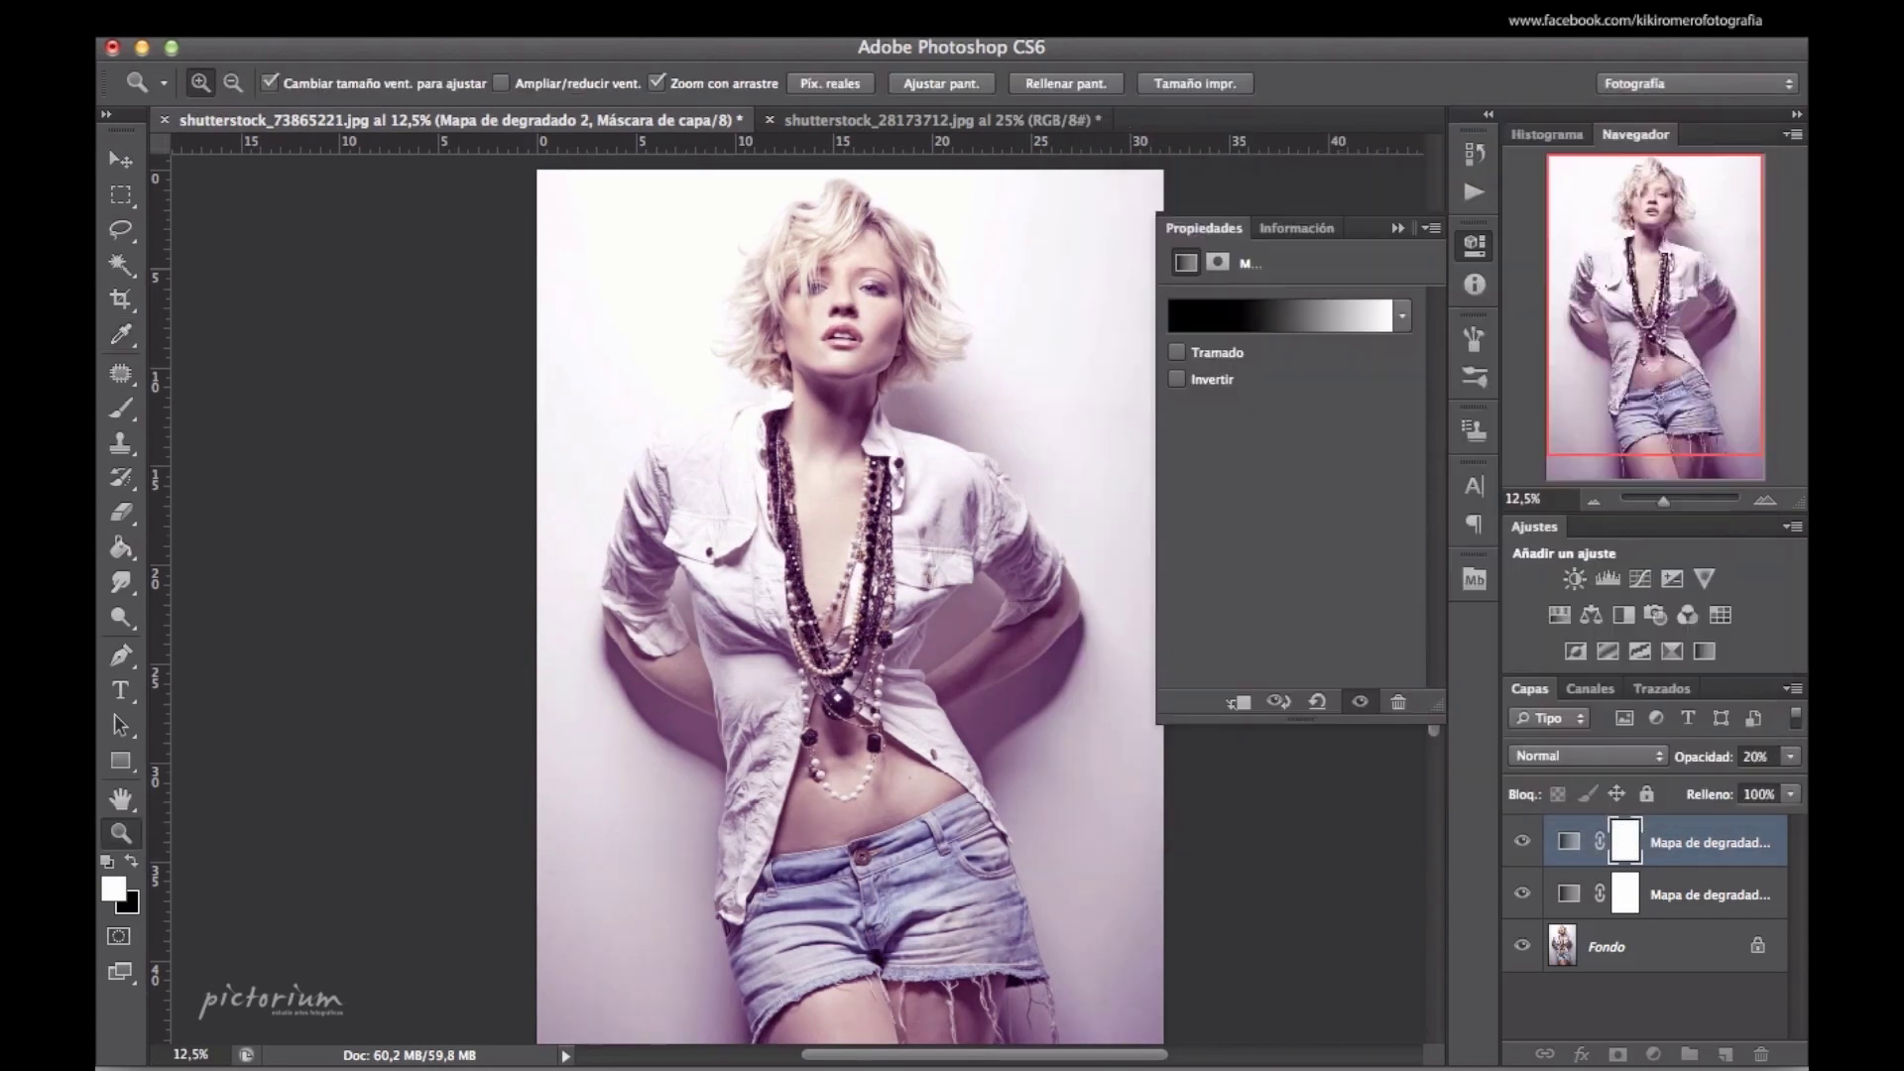
pyautogui.click(1520, 841)
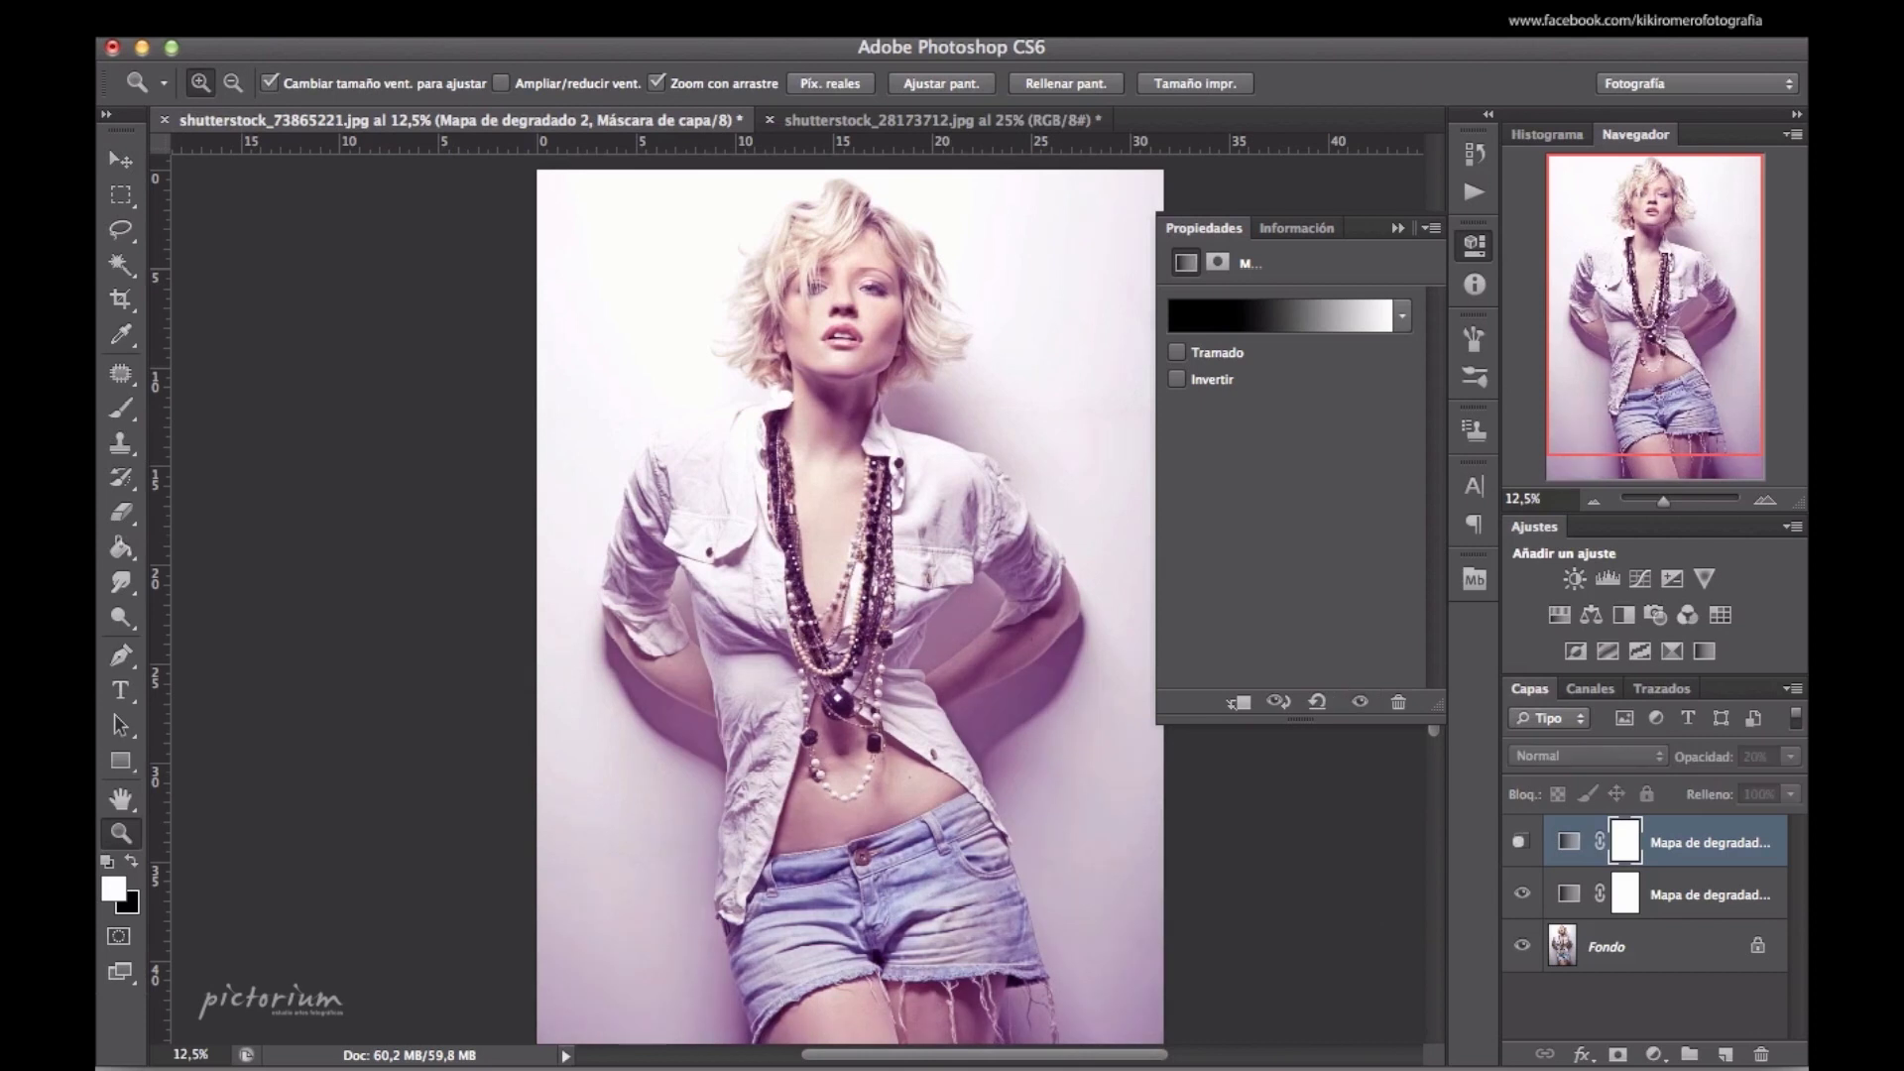
pyautogui.click(1520, 841)
pyautogui.click(1520, 841)
pyautogui.click(1520, 841)
pyautogui.click(1520, 841)
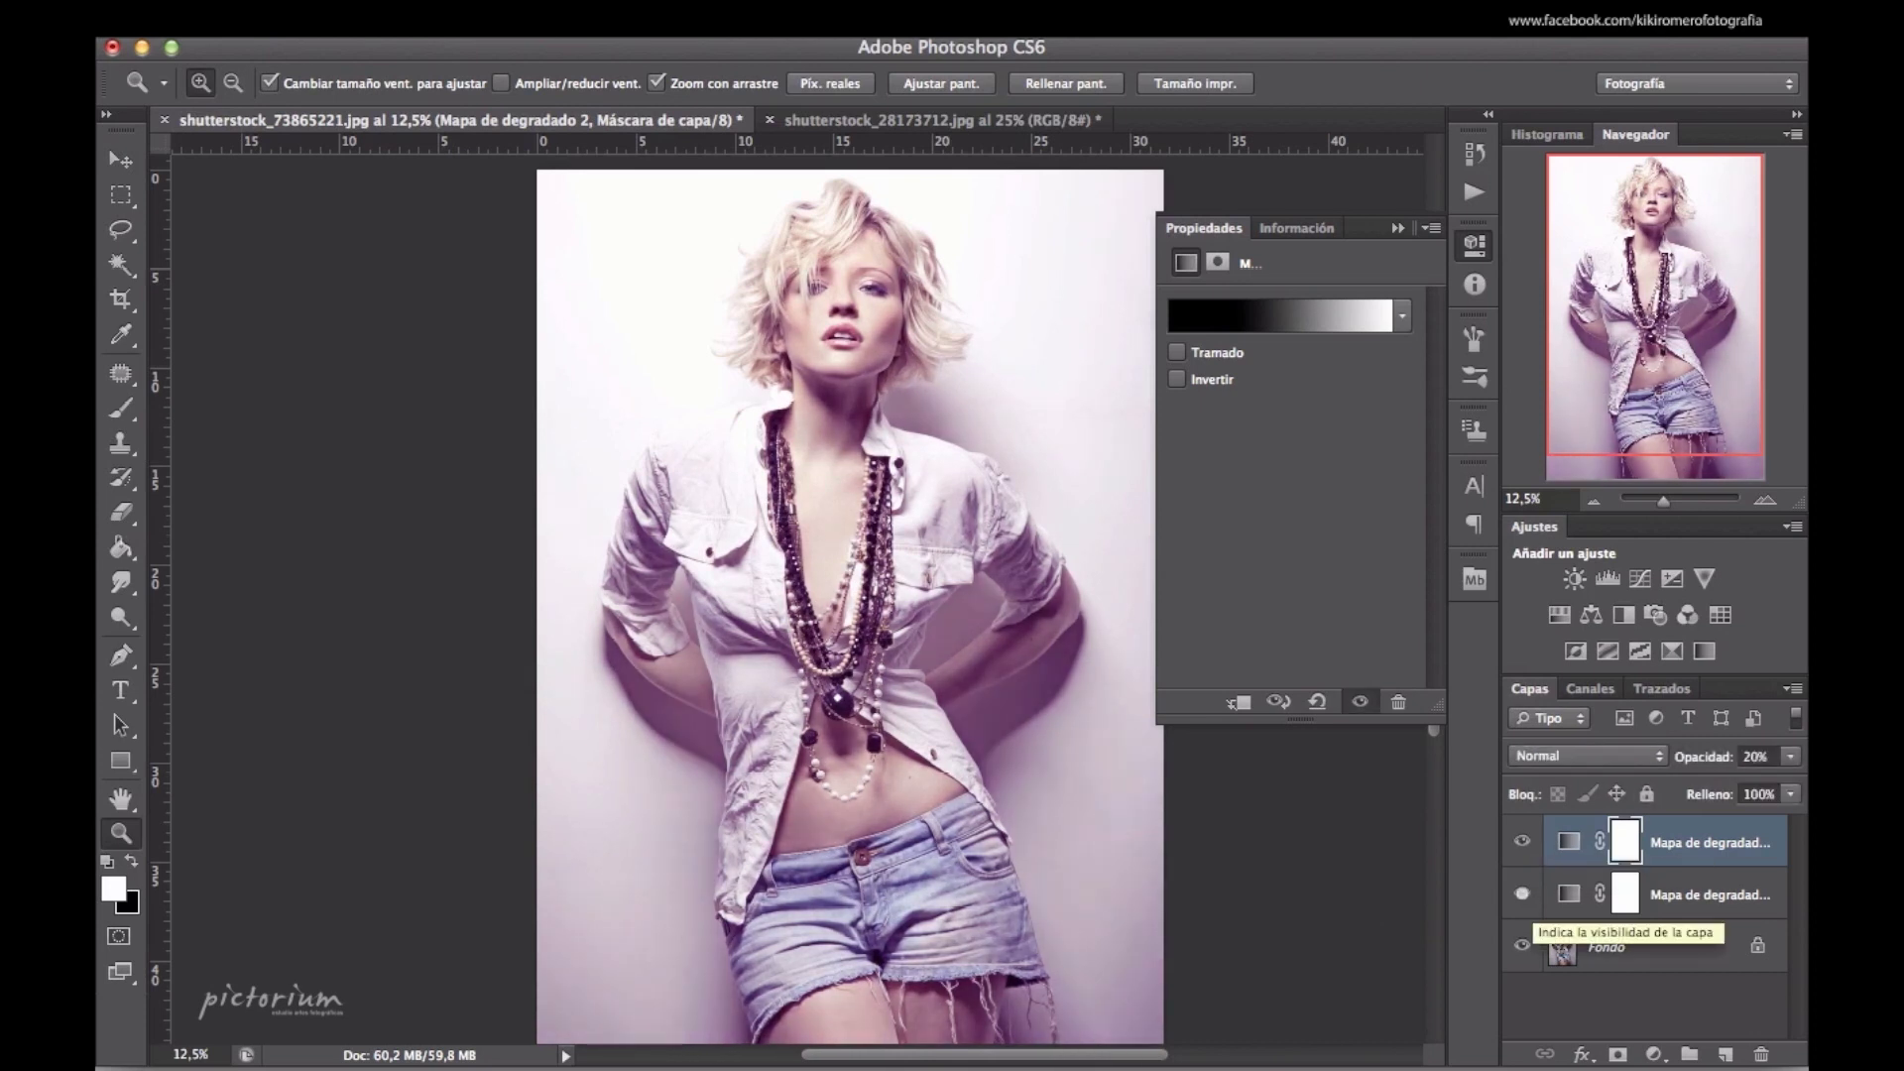
pyautogui.click(1522, 894)
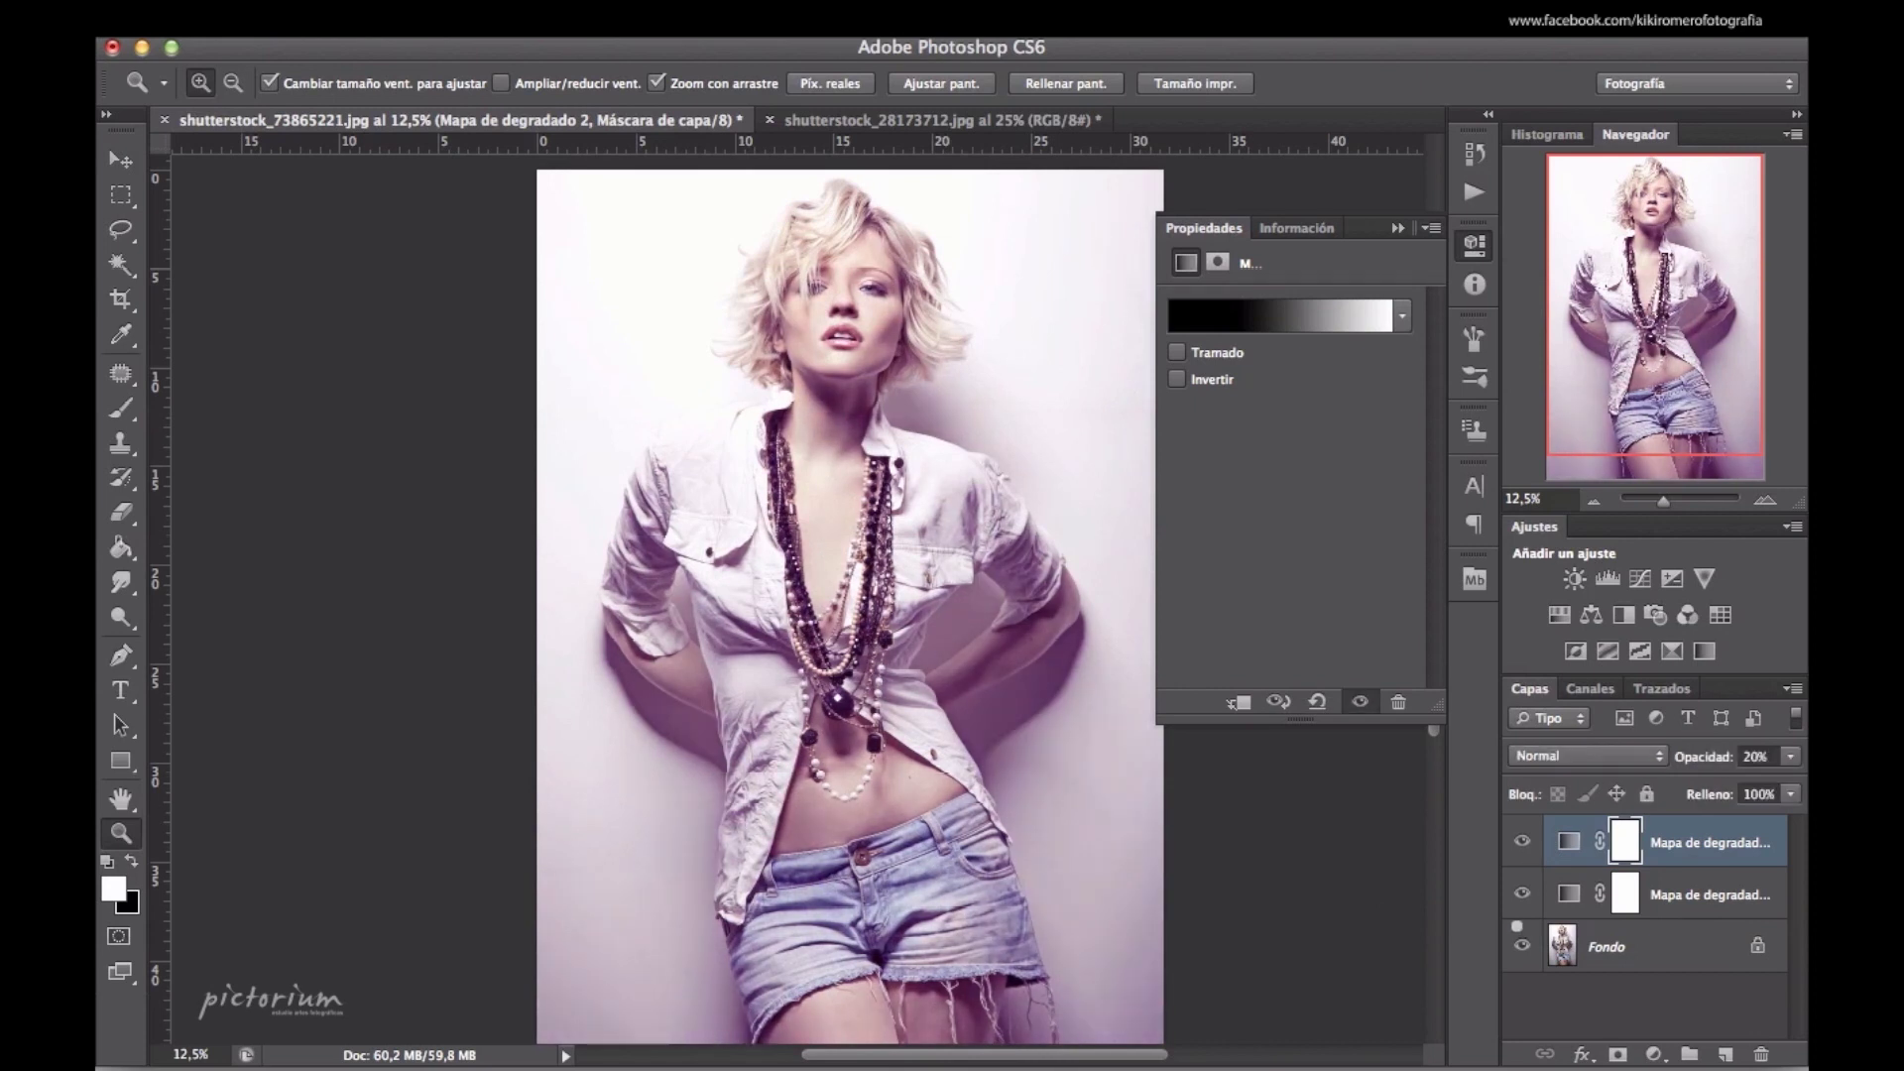
pyautogui.press('alt')
pyautogui.click(1397, 229)
# Flick both gradient maps off and on via the Fondo eye while zooming in on the face
pyautogui.keyDown('alt'); pyautogui.click(1522, 947); pyautogui.keyUp('alt')
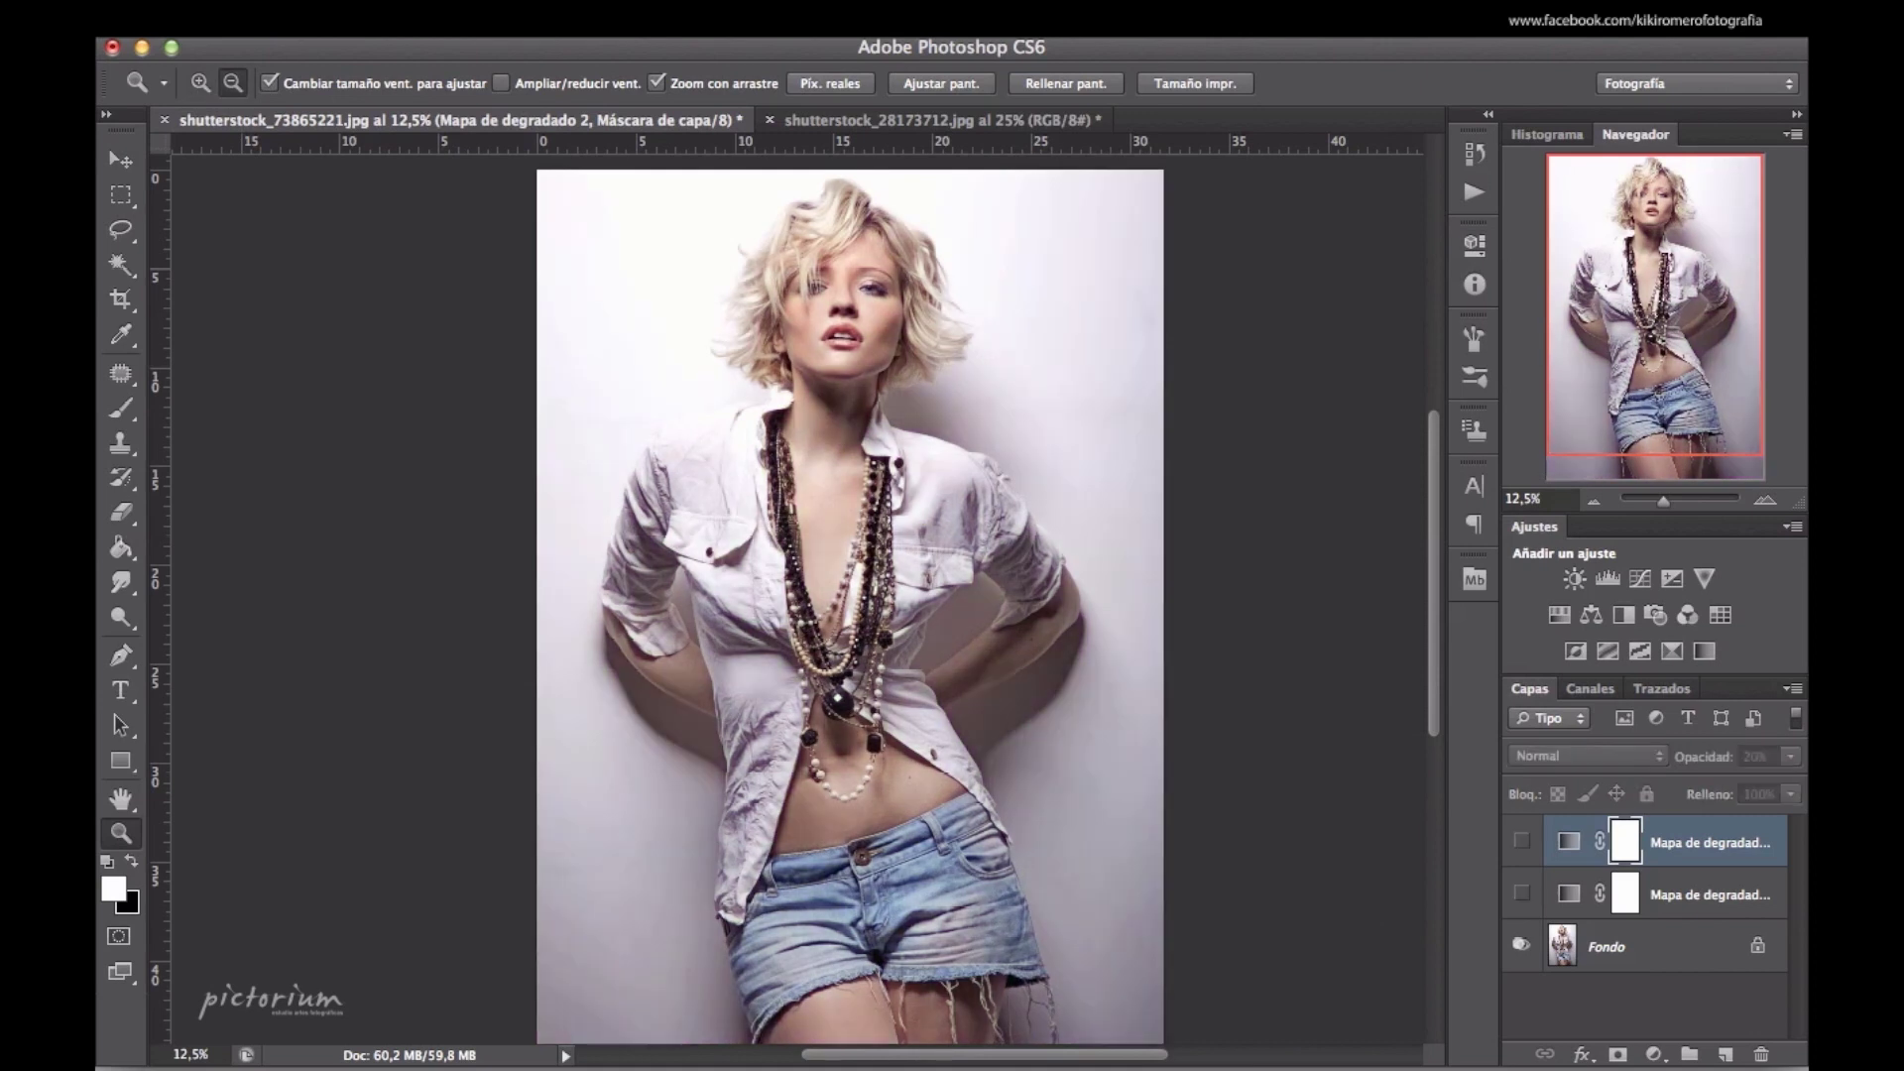
pyautogui.keyDown('alt'); pyautogui.click(1522, 947); pyautogui.keyUp('alt')
pyautogui.keyDown('alt'); pyautogui.click(1520, 944); pyautogui.keyUp('alt')
pyautogui.click(859, 377)
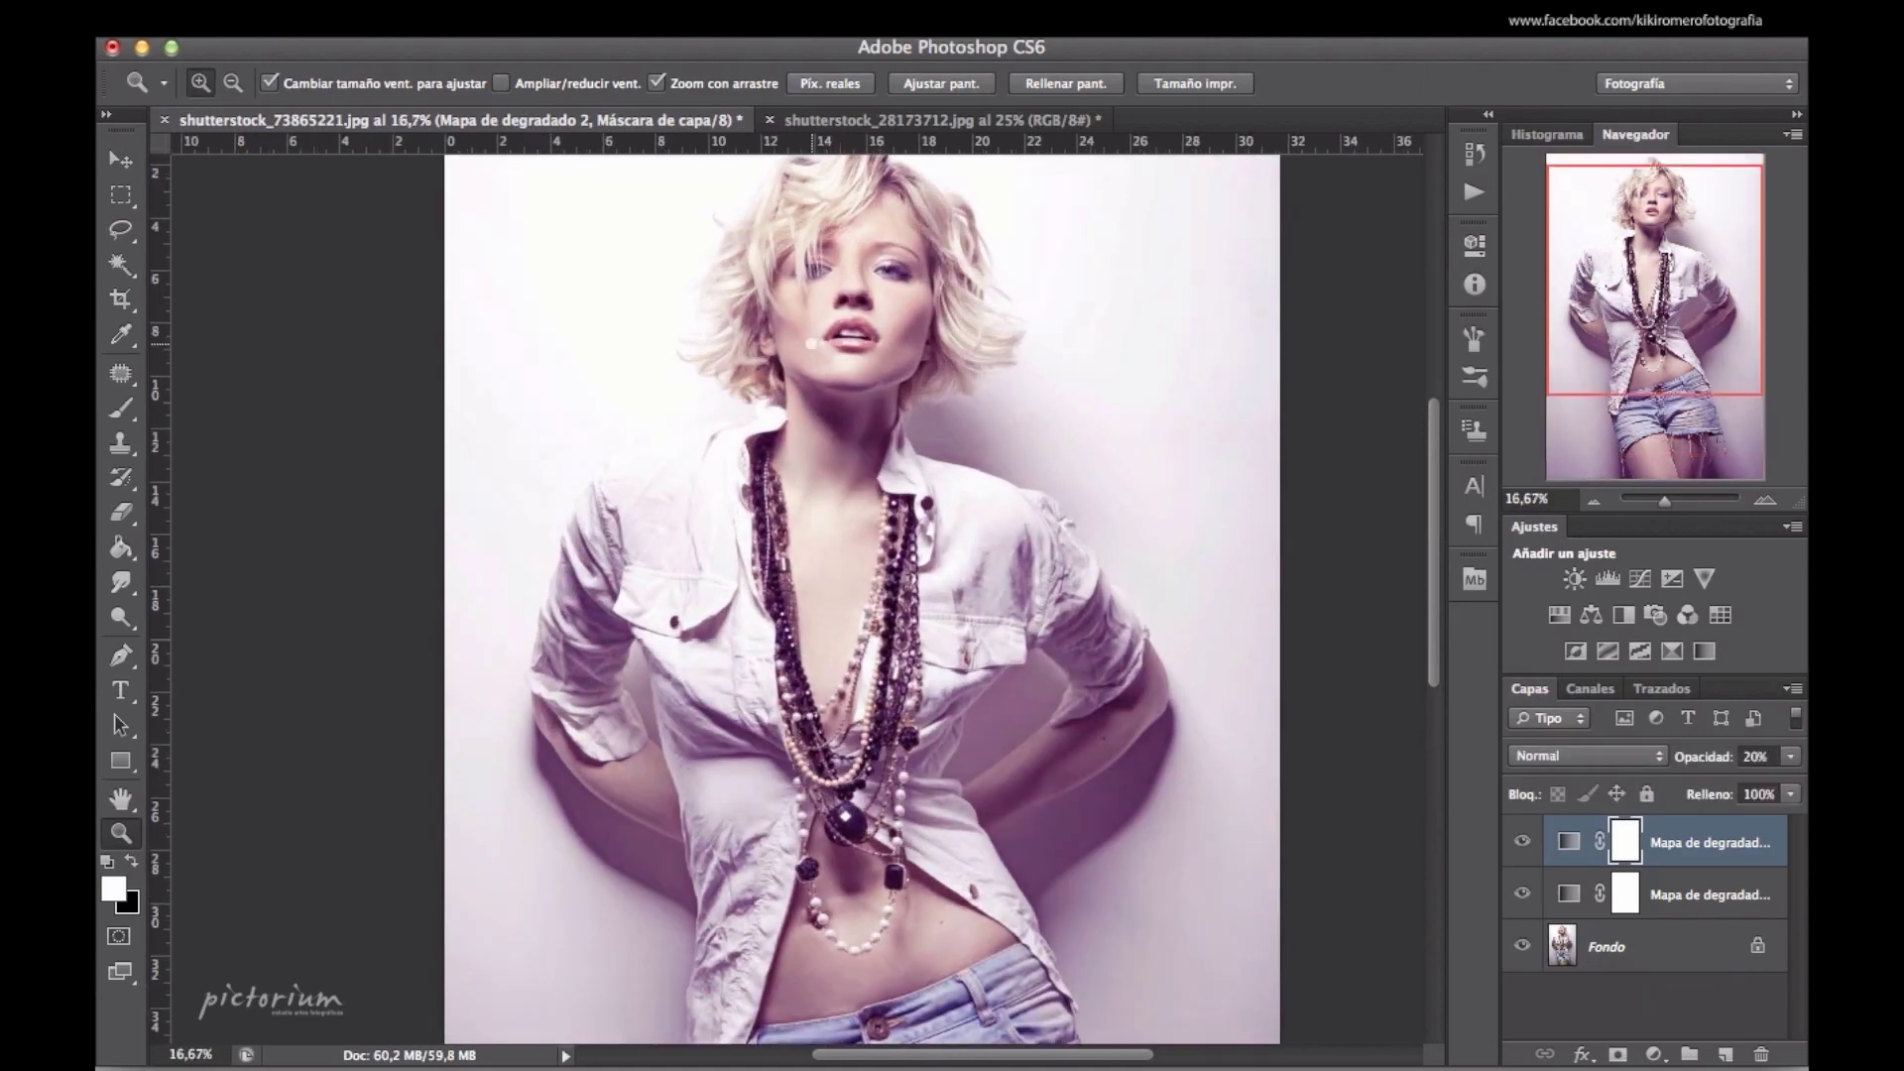
pyautogui.click(811, 343)
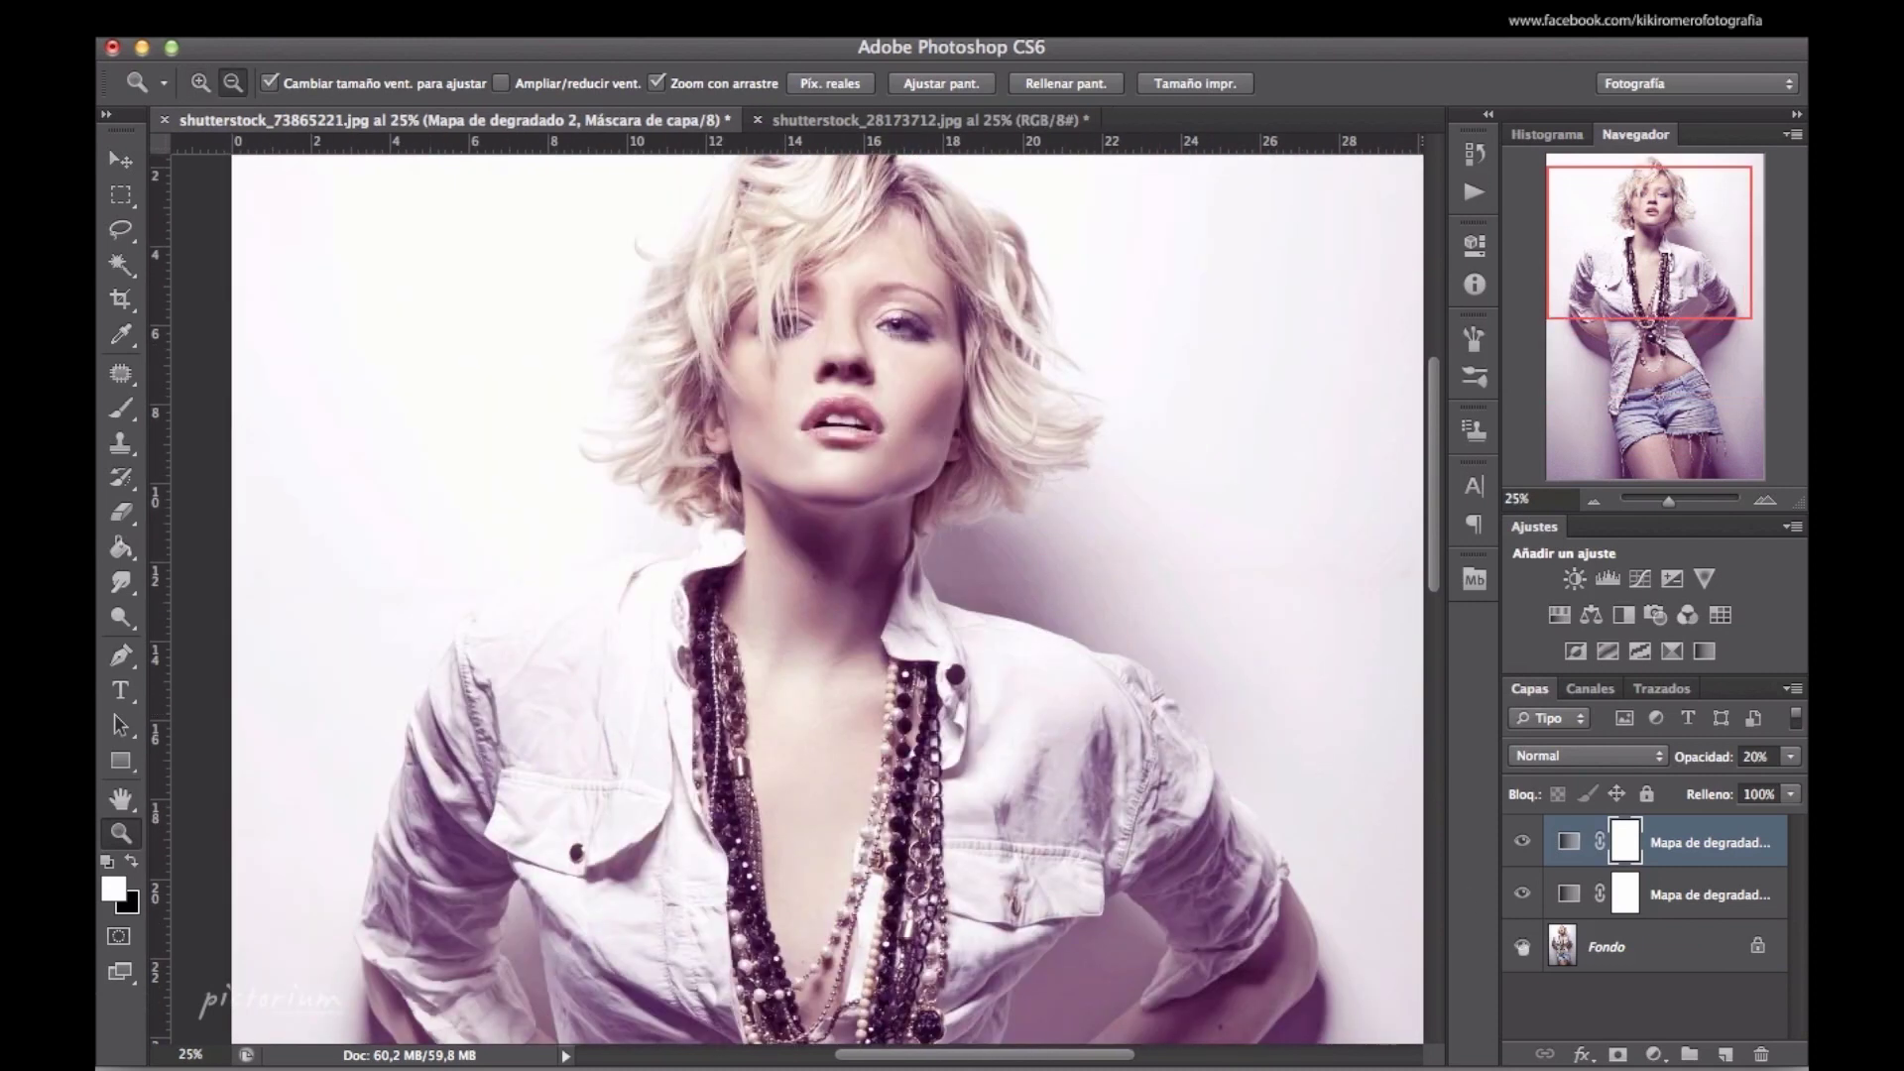
pyautogui.keyDown('alt'); pyautogui.click(1522, 947); pyautogui.keyUp('alt')
pyautogui.keyDown('alt'); pyautogui.click(1000, 539); pyautogui.keyUp('alt')
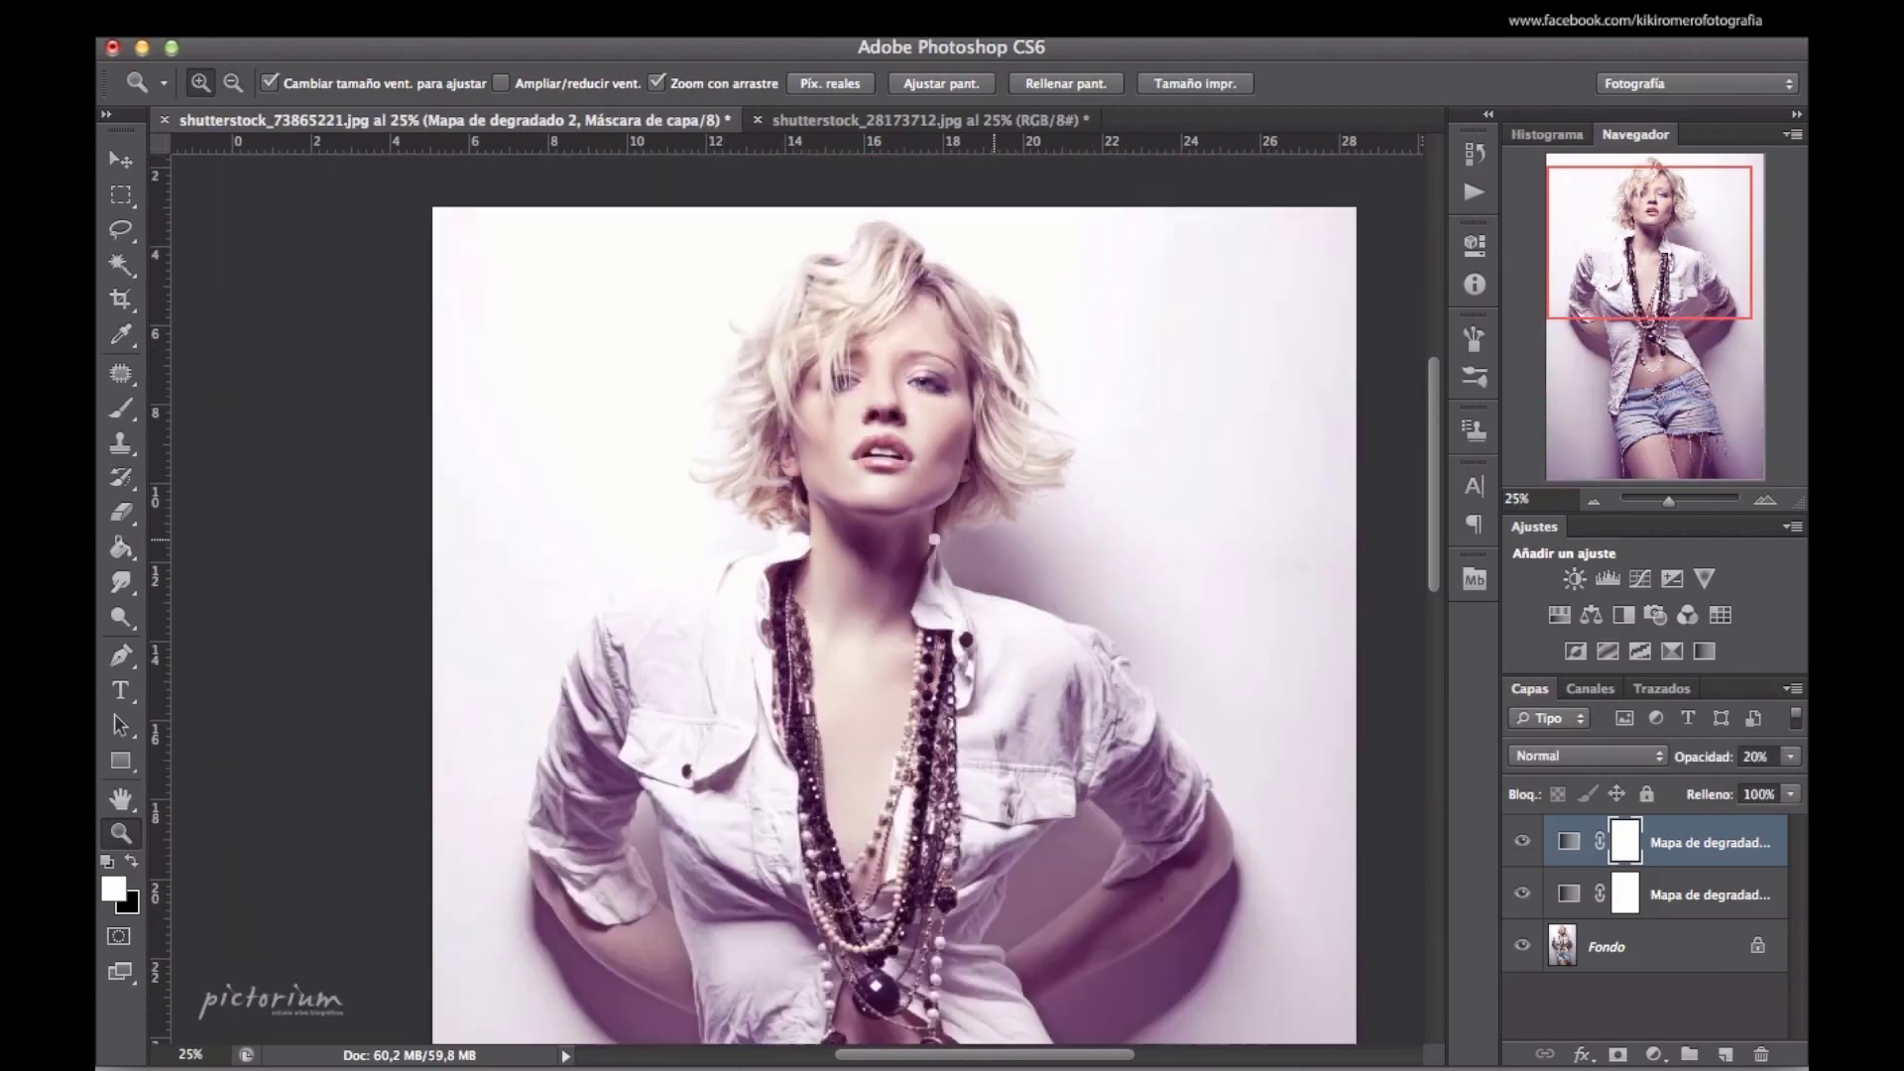
pyautogui.keyDown('alt'); pyautogui.click(934, 538); pyautogui.keyUp('alt')
# Zoom out to frame the photo and compare the original against the toned version
pyautogui.press('alt')
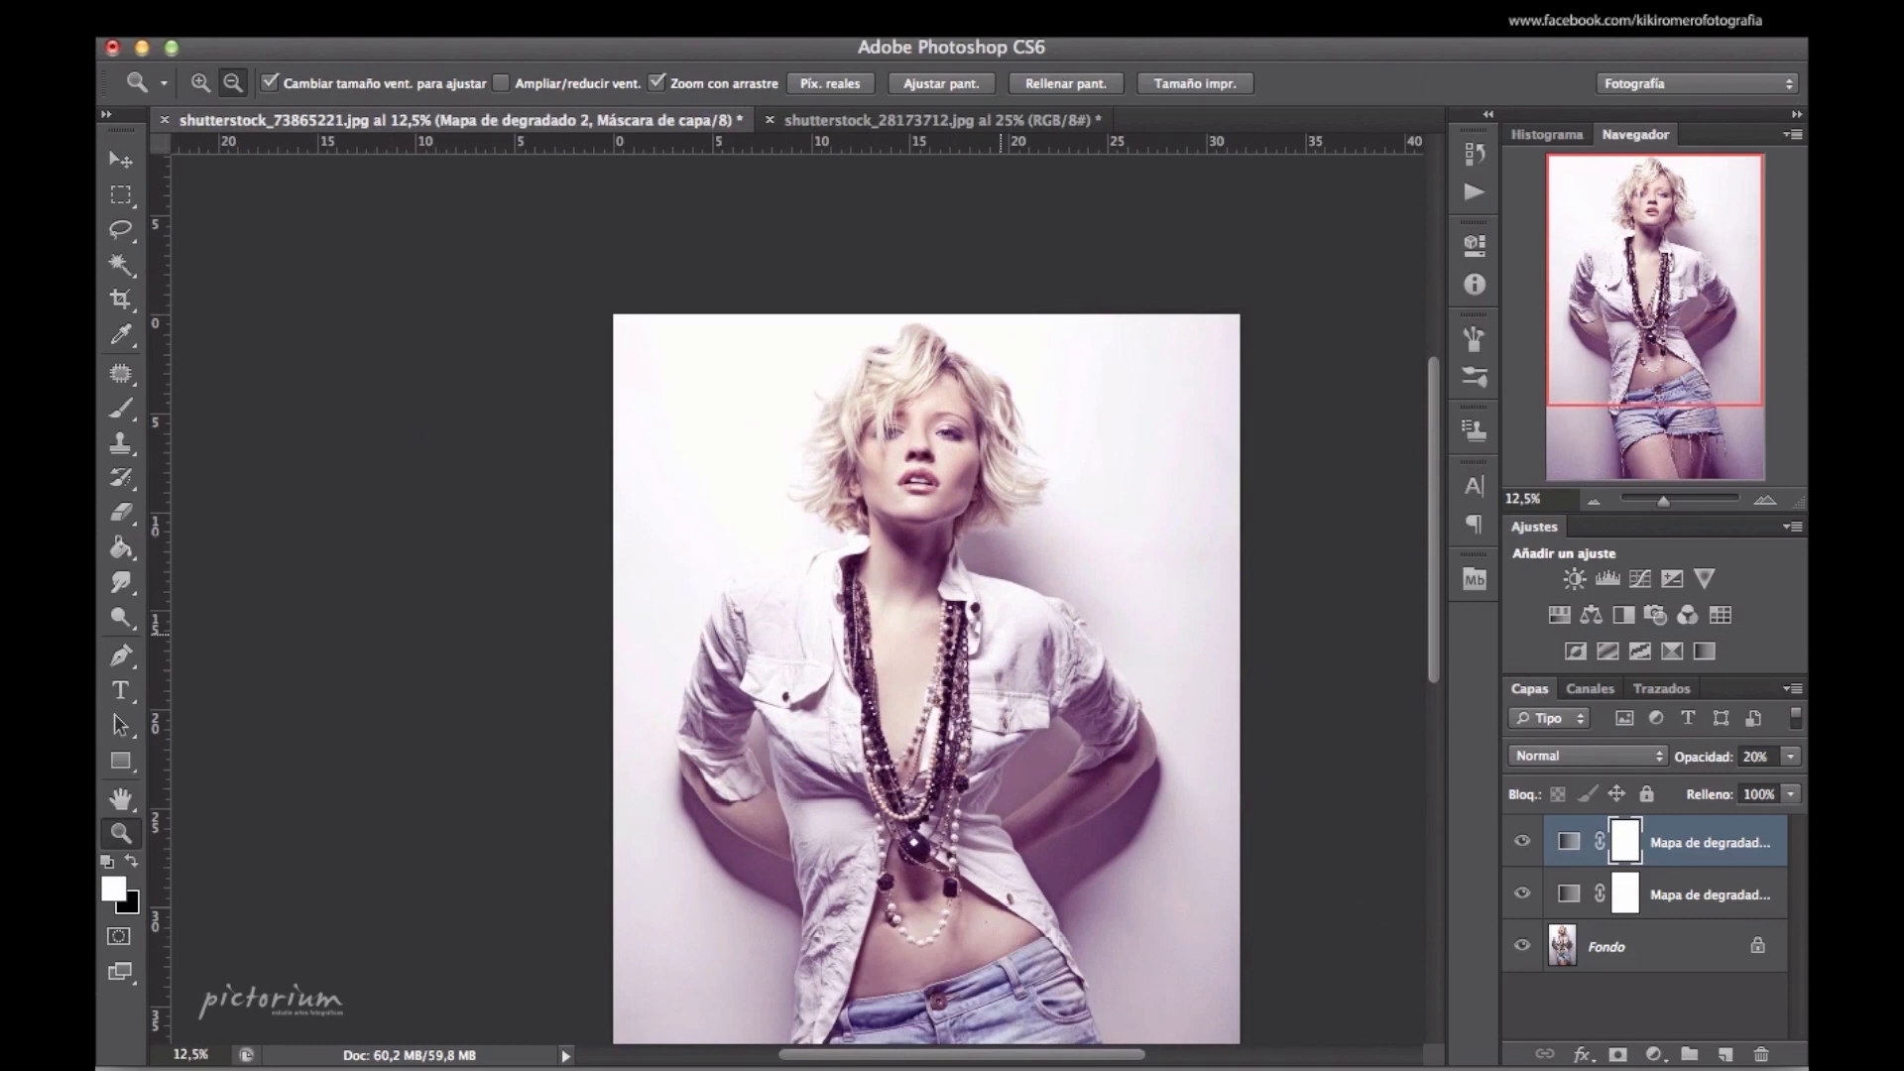
pyautogui.moveTo(954, 634); pyautogui.dragTo(695, 674)
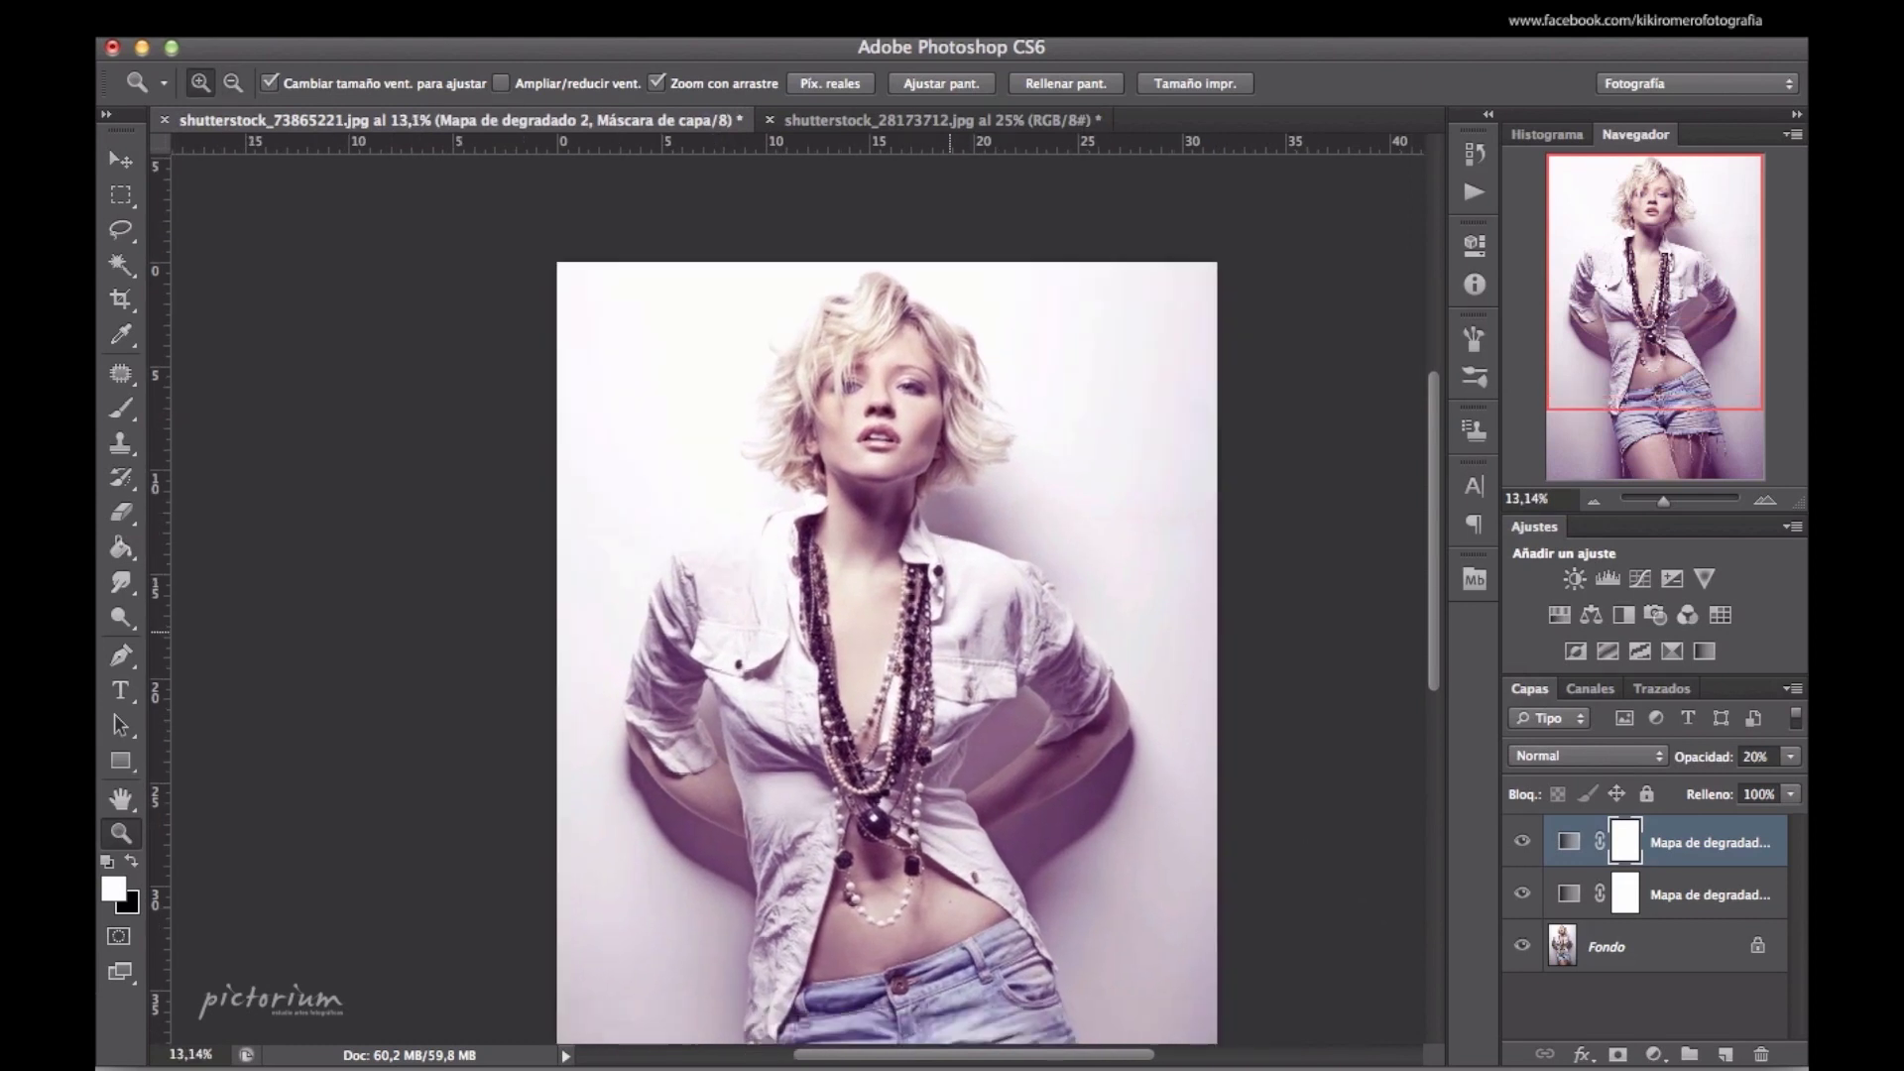
pyautogui.scroll(-3, 949, 632)
pyautogui.press('alt')
pyautogui.keyDown('alt'); pyautogui.click(1522, 947); pyautogui.keyUp('alt')
pyautogui.keyDown('alt'); pyautogui.click(1522, 947); pyautogui.keyUp('alt')
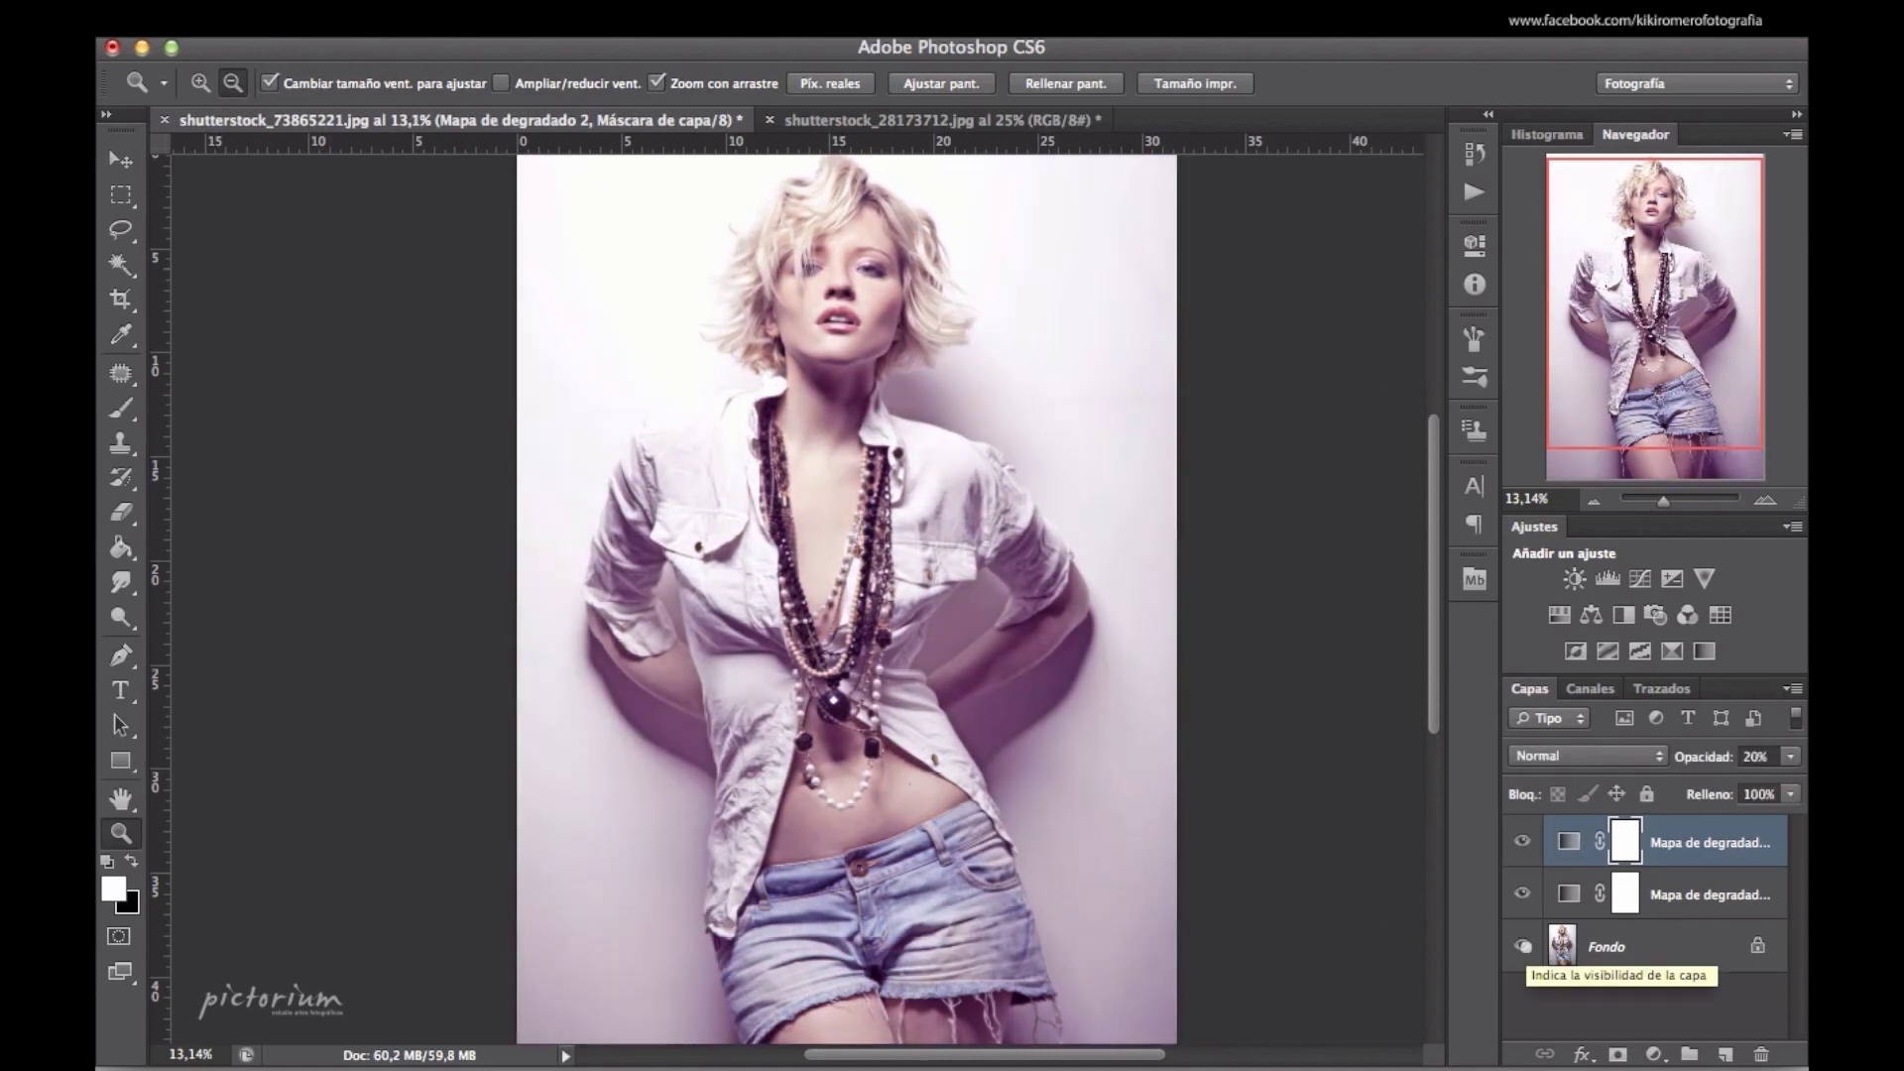
pyautogui.keyDown('alt'); pyautogui.click(1522, 947); pyautogui.keyUp('alt')
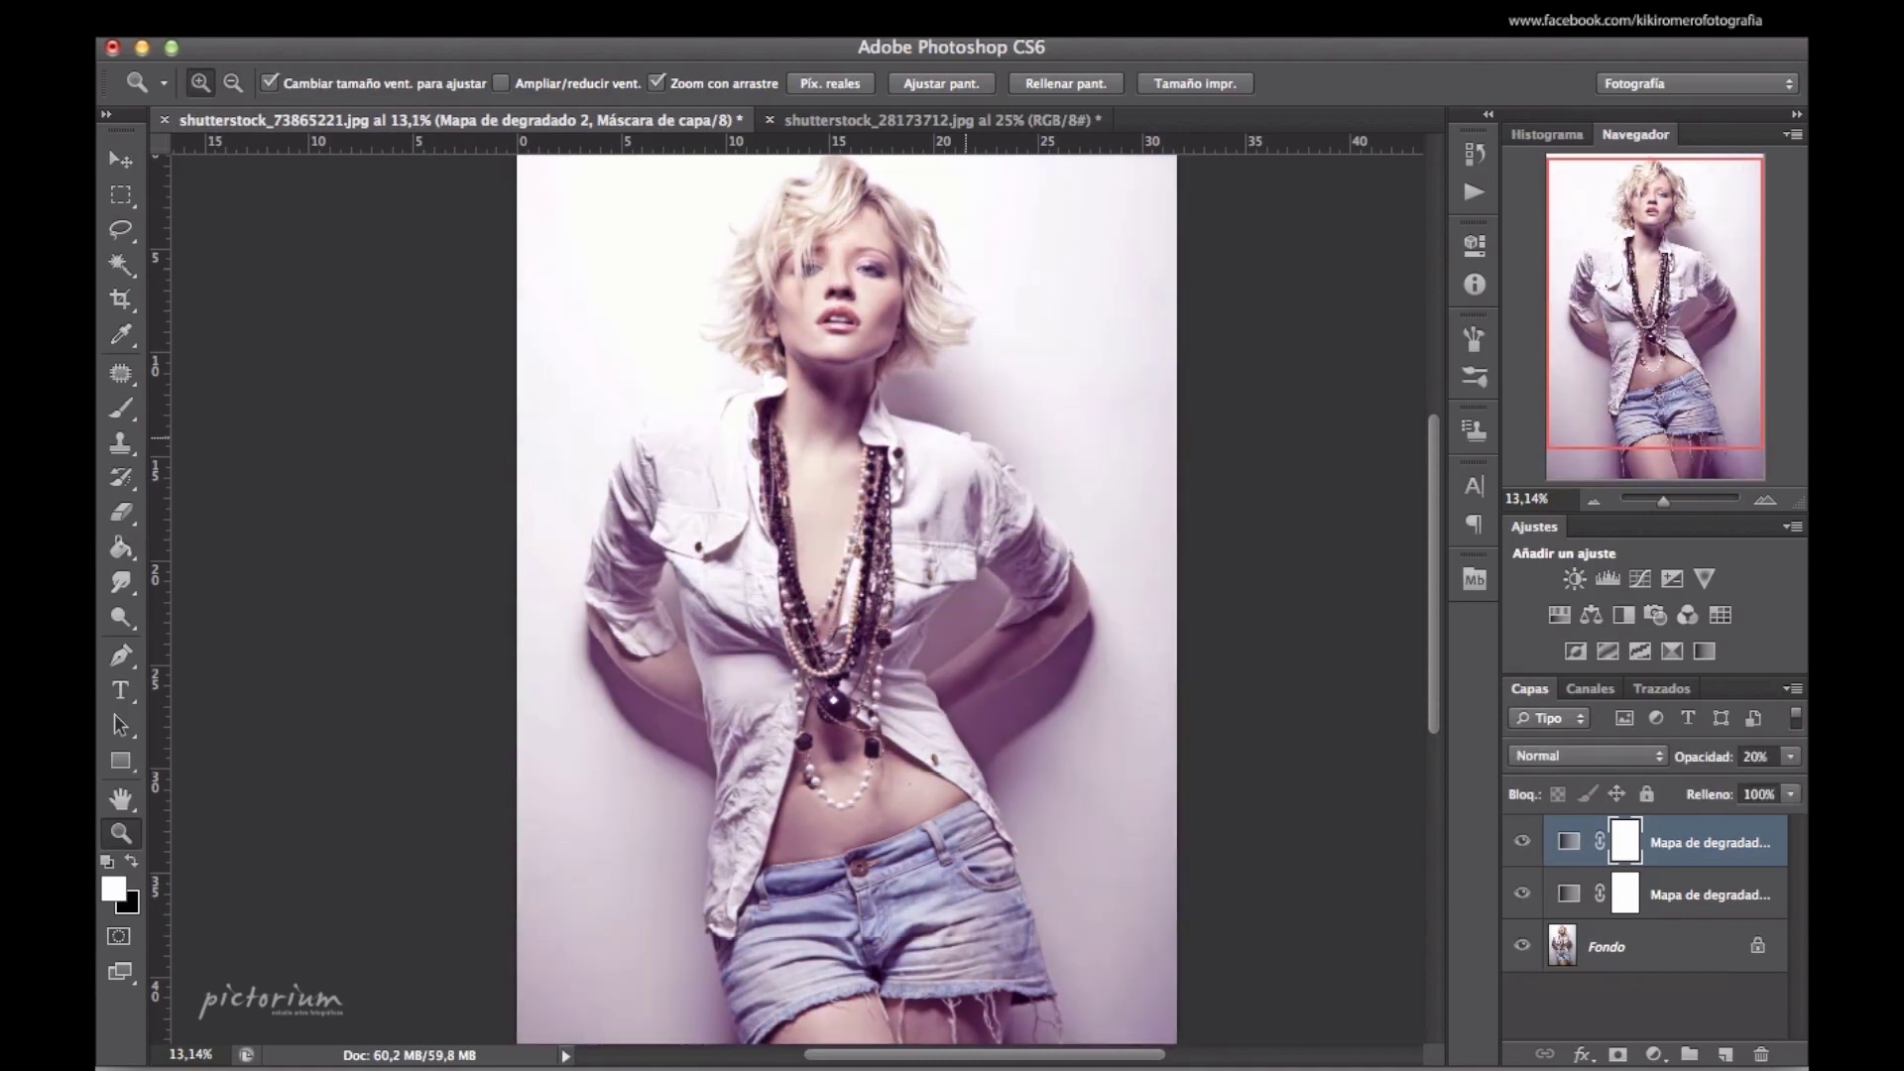
# Zoom in on the face, flick the toning off and on, then fit the whole photo in view
pyautogui.click(965, 437)
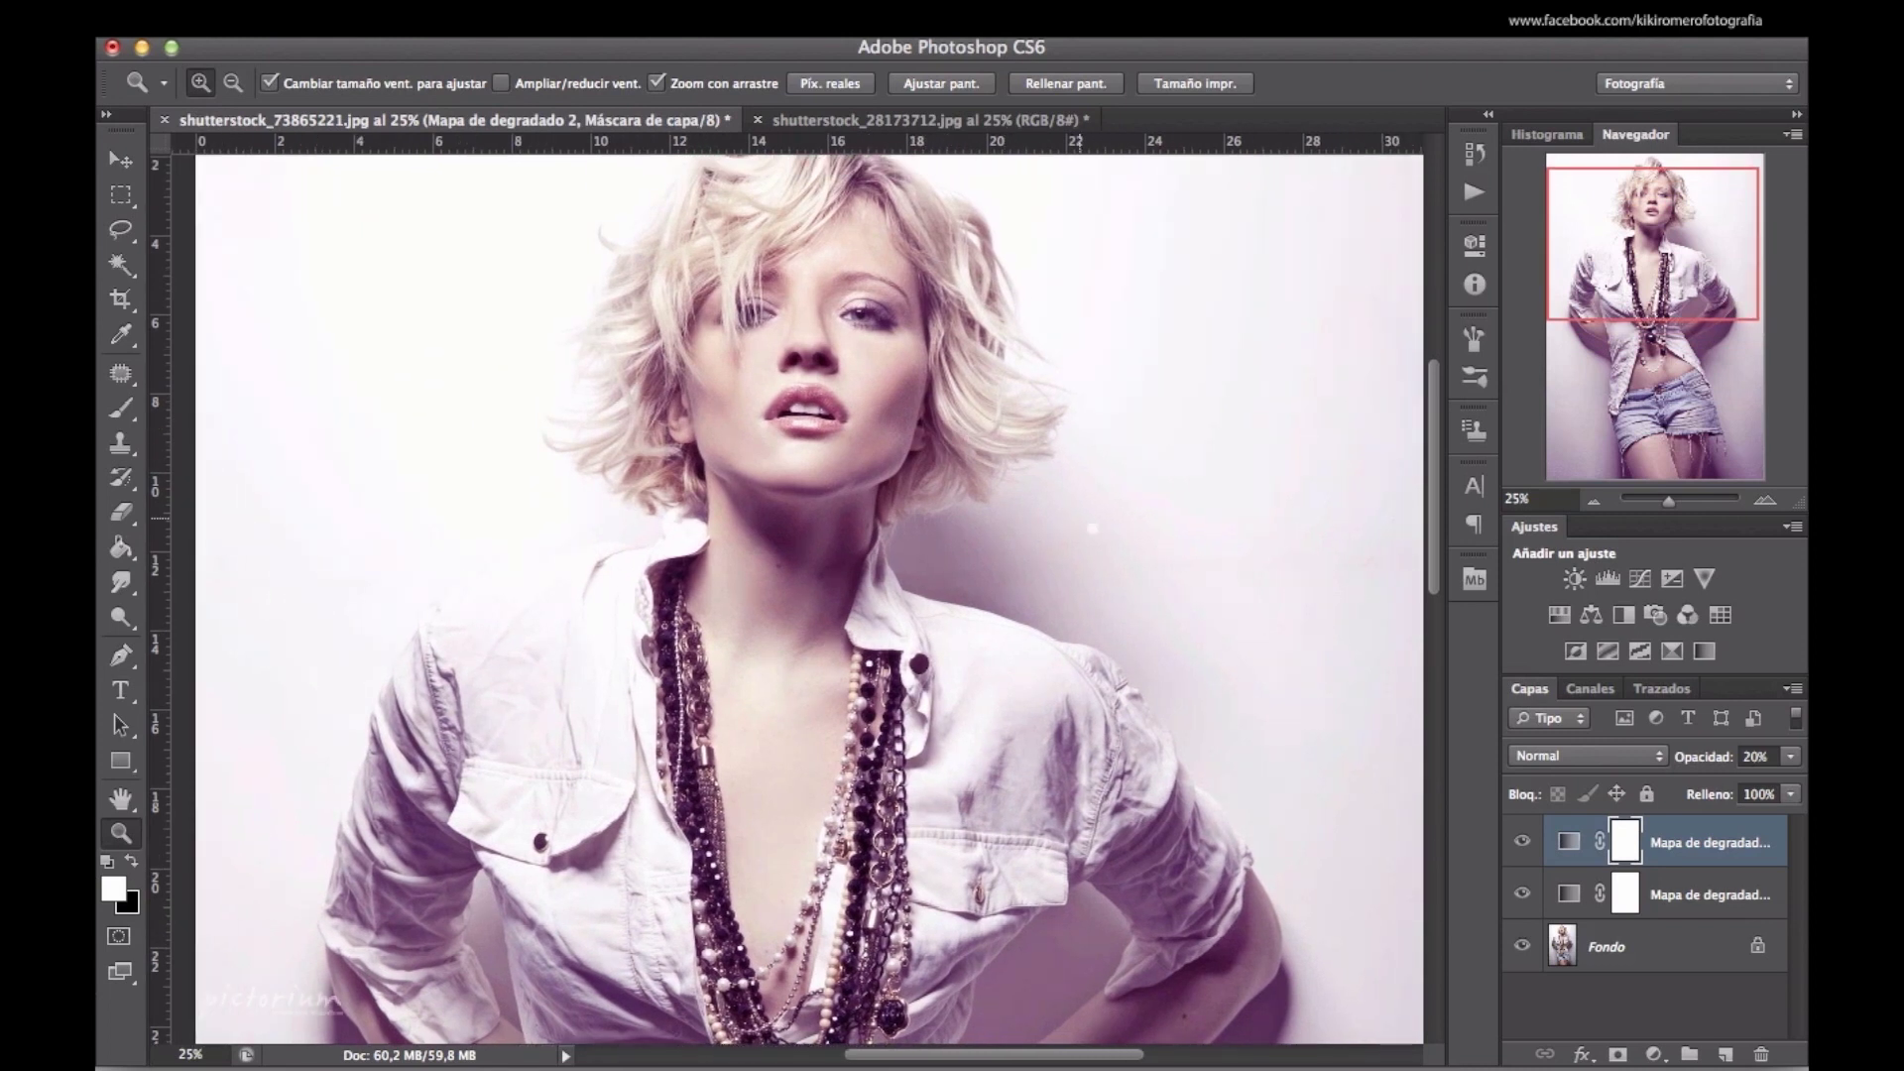
pyautogui.keyDown('alt'); pyautogui.click(1522, 945); pyautogui.keyUp('alt')
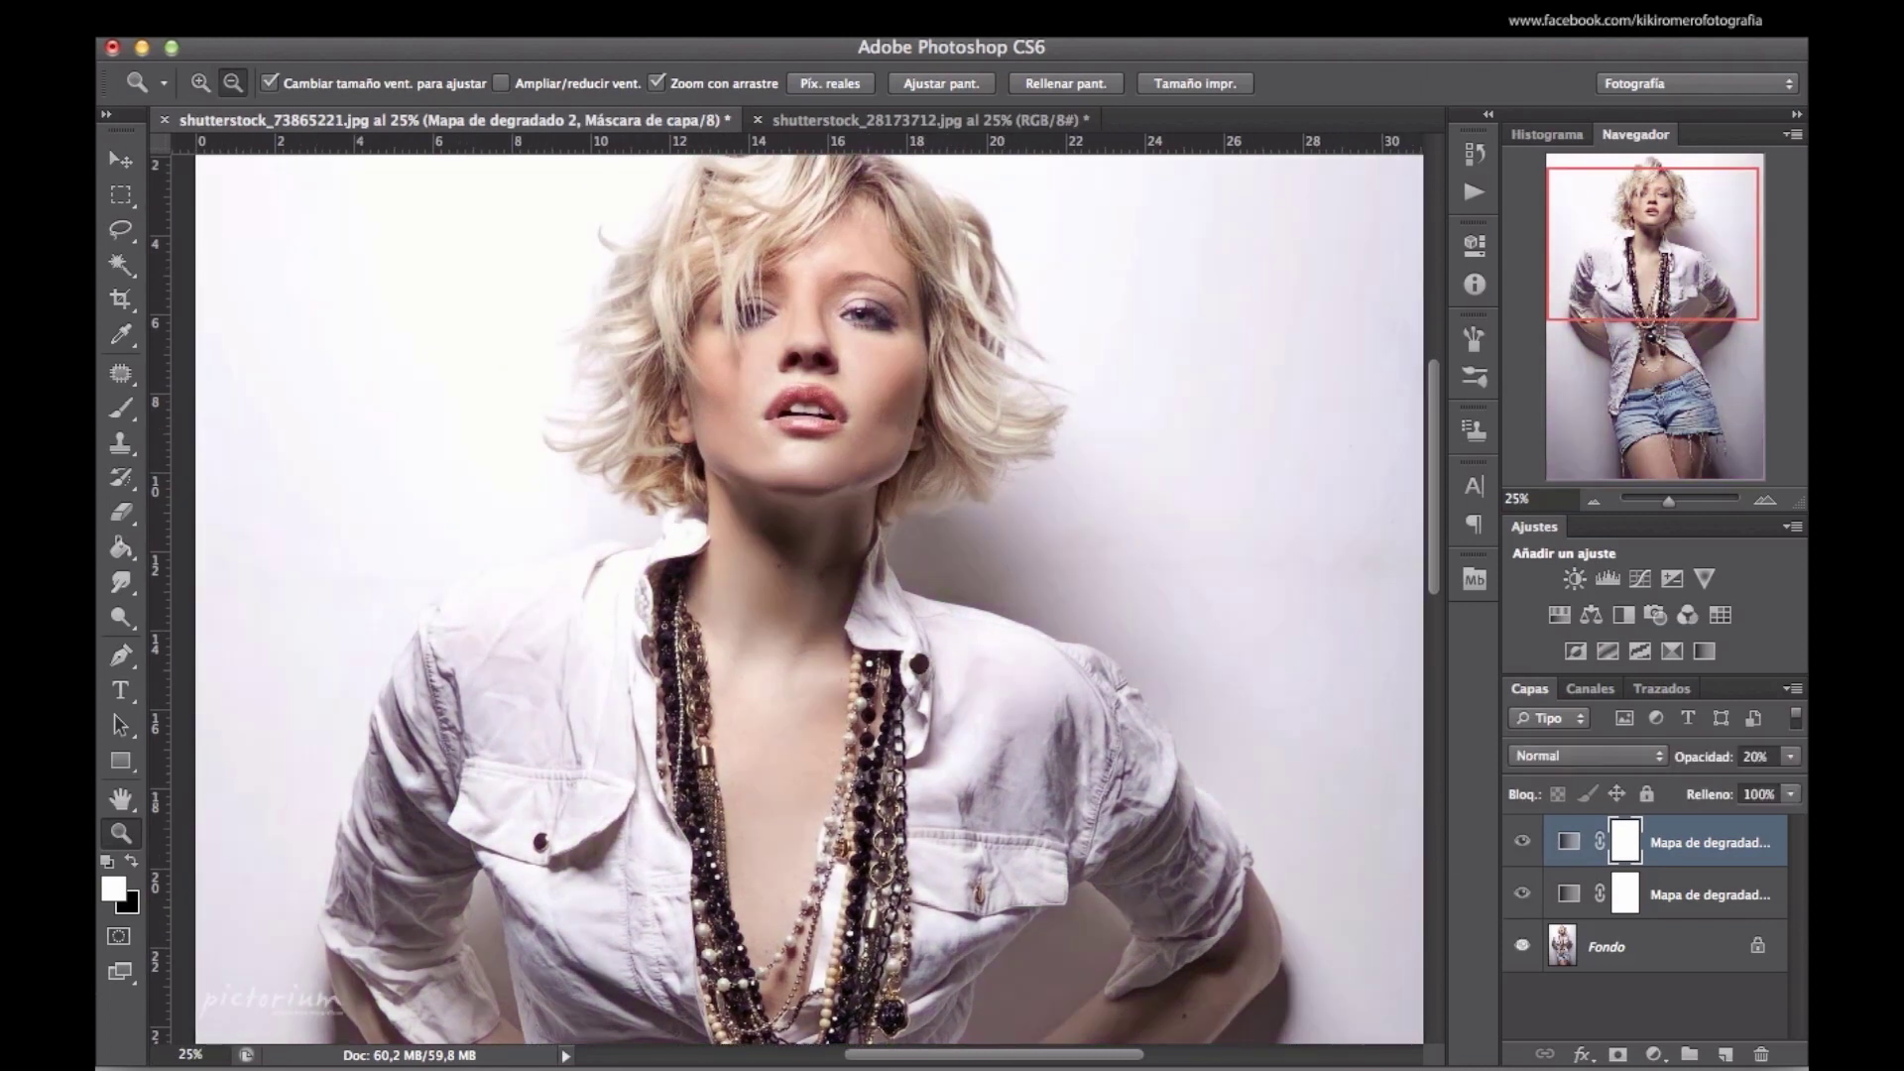
pyautogui.keyDown('alt'); pyautogui.click(1522, 945); pyautogui.keyUp('alt')
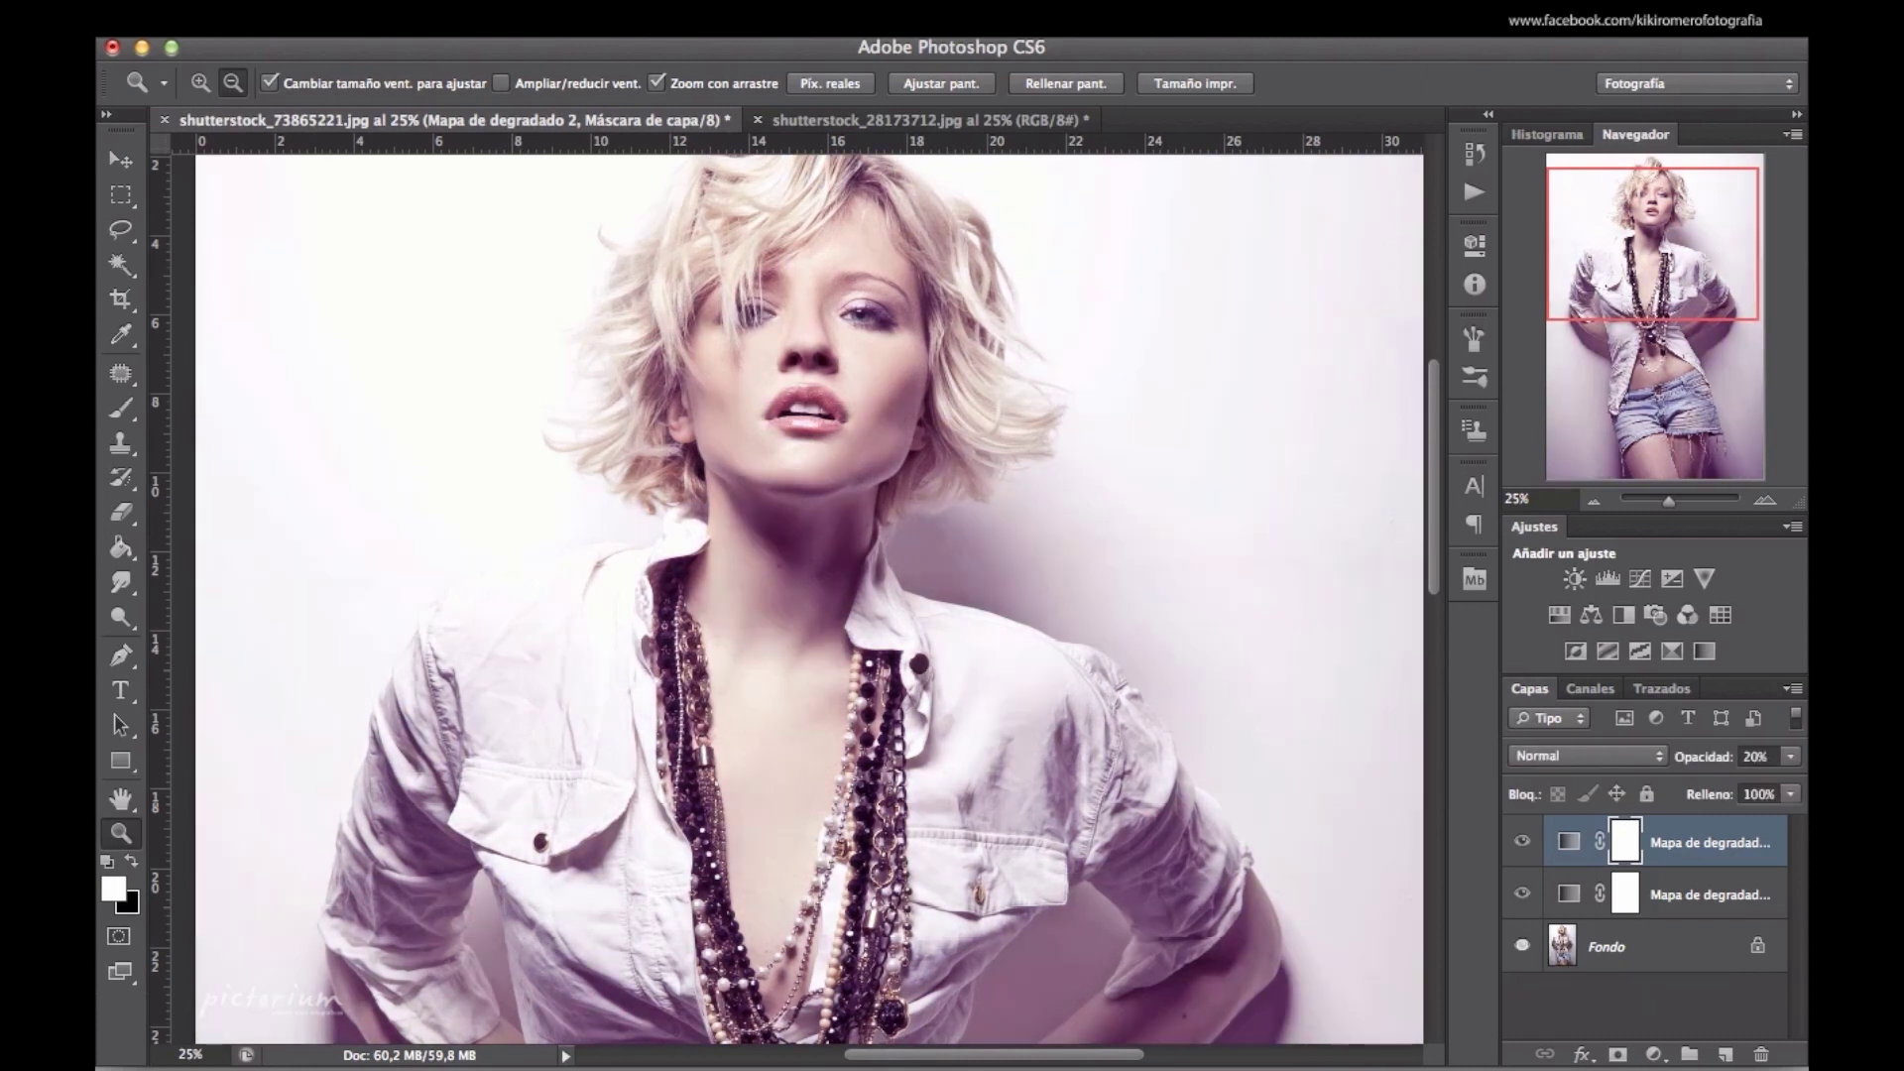
pyautogui.keyDown('alt'); pyautogui.click(1522, 945); pyautogui.keyUp('alt')
pyautogui.keyDown('alt'); pyautogui.click(1522, 945); pyautogui.keyUp('alt')
pyautogui.keyDown('alt'); pyautogui.click(1075, 654); pyautogui.keyUp('alt')
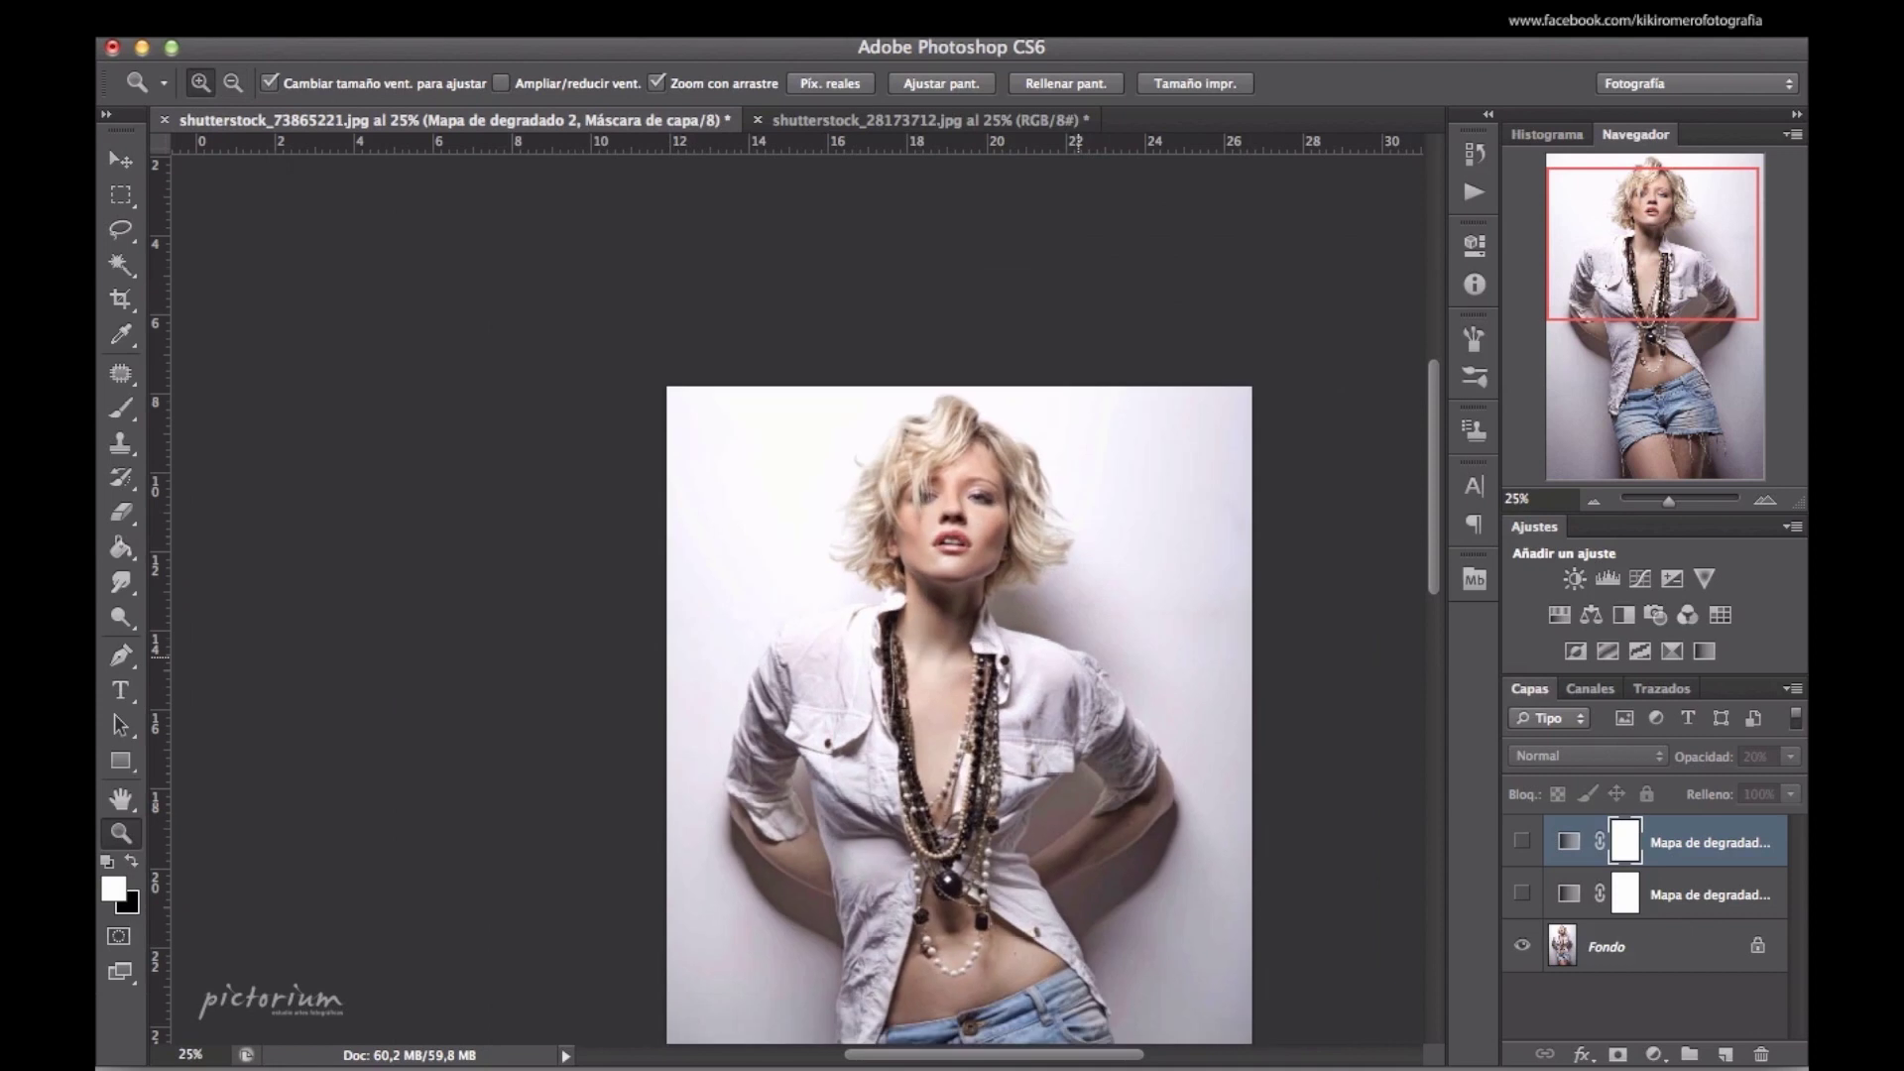
pyautogui.hotkey('ctrl', '0')
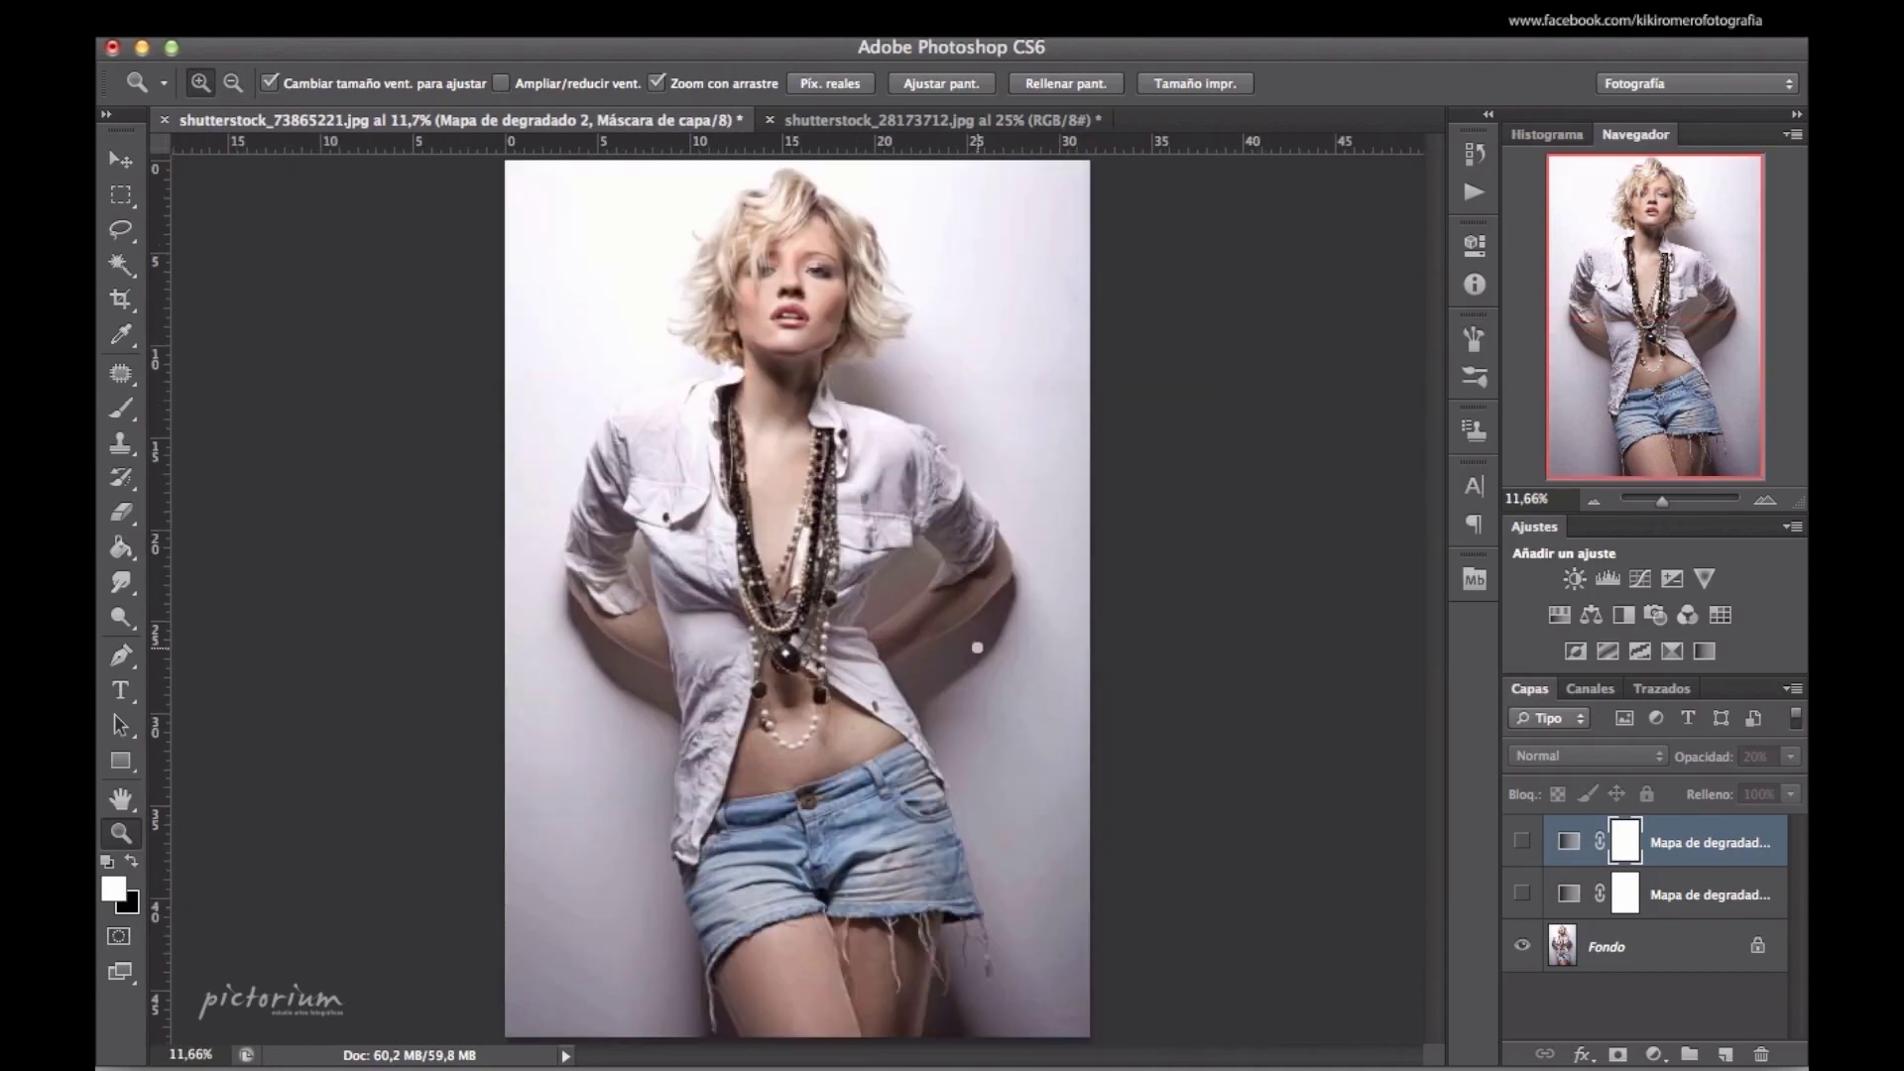
pyautogui.press('alt')
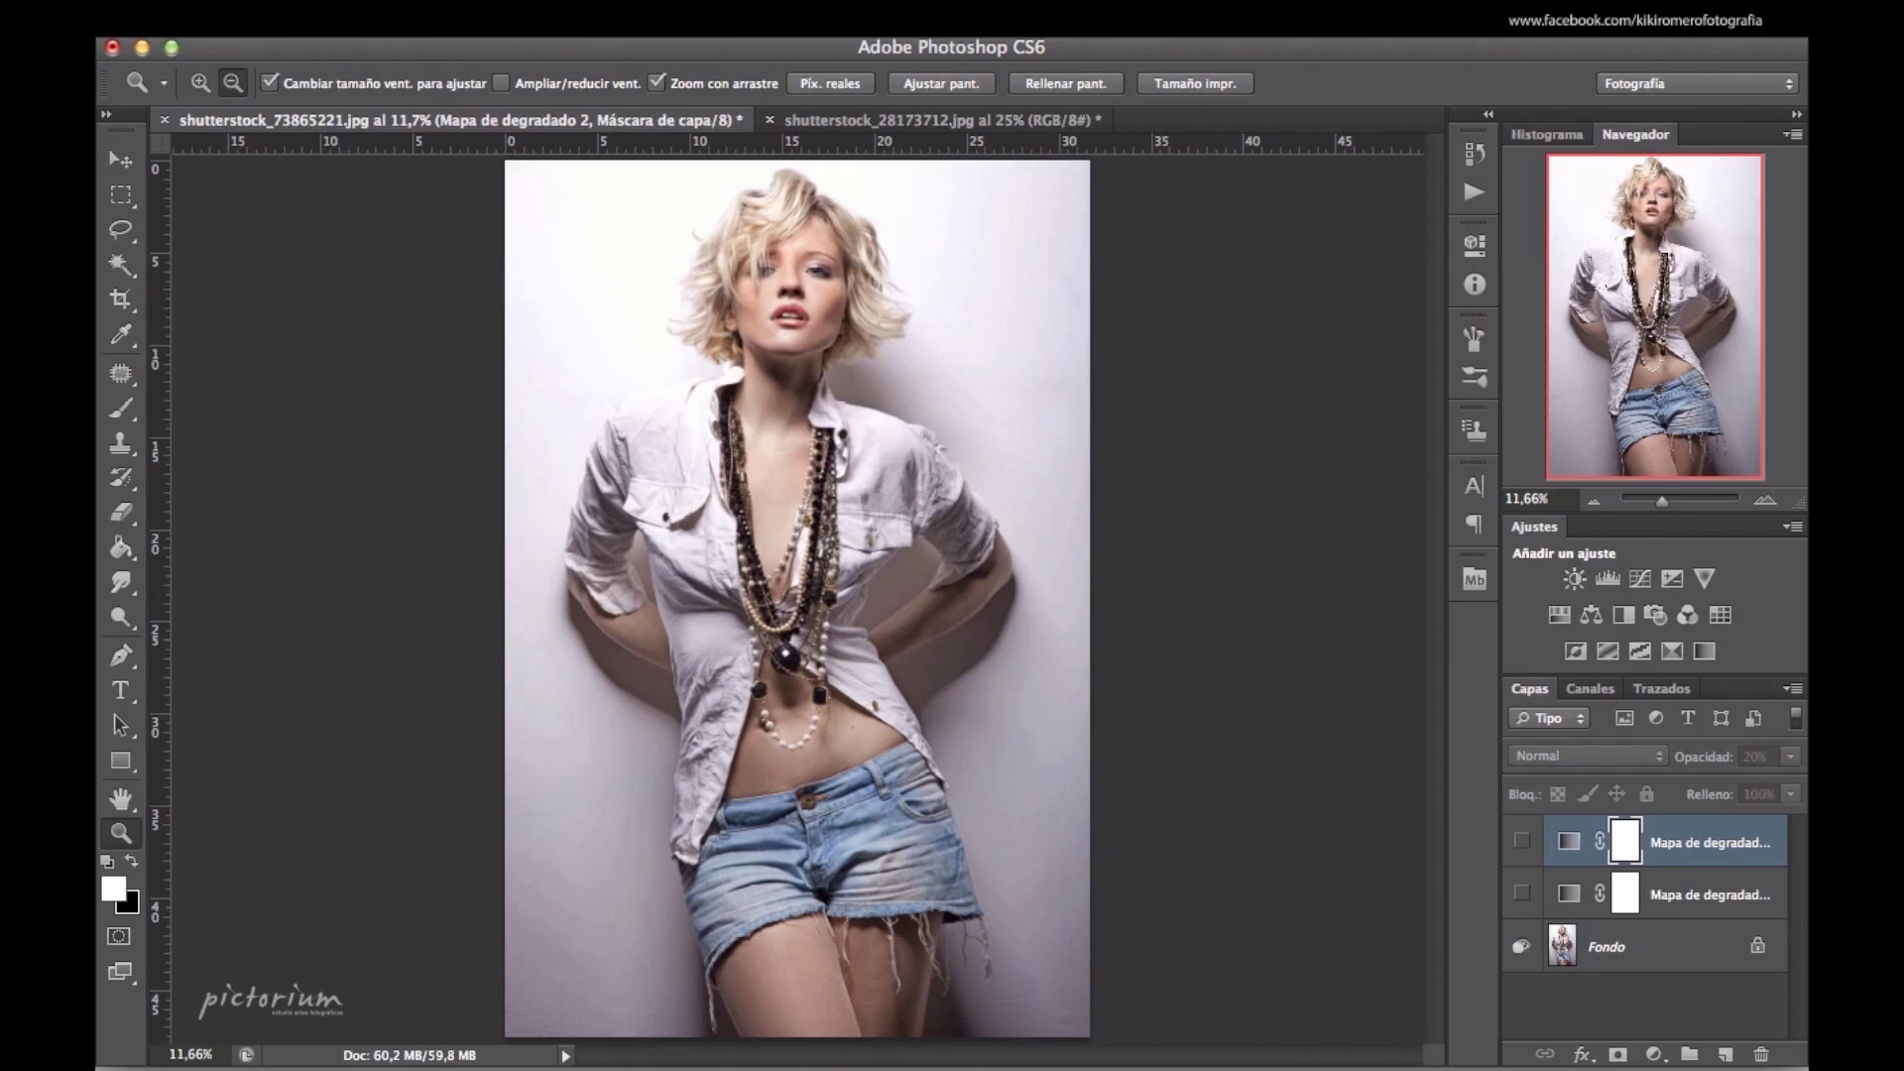
pyautogui.keyDown('alt'); pyautogui.click(1521, 946); pyautogui.keyUp('alt')
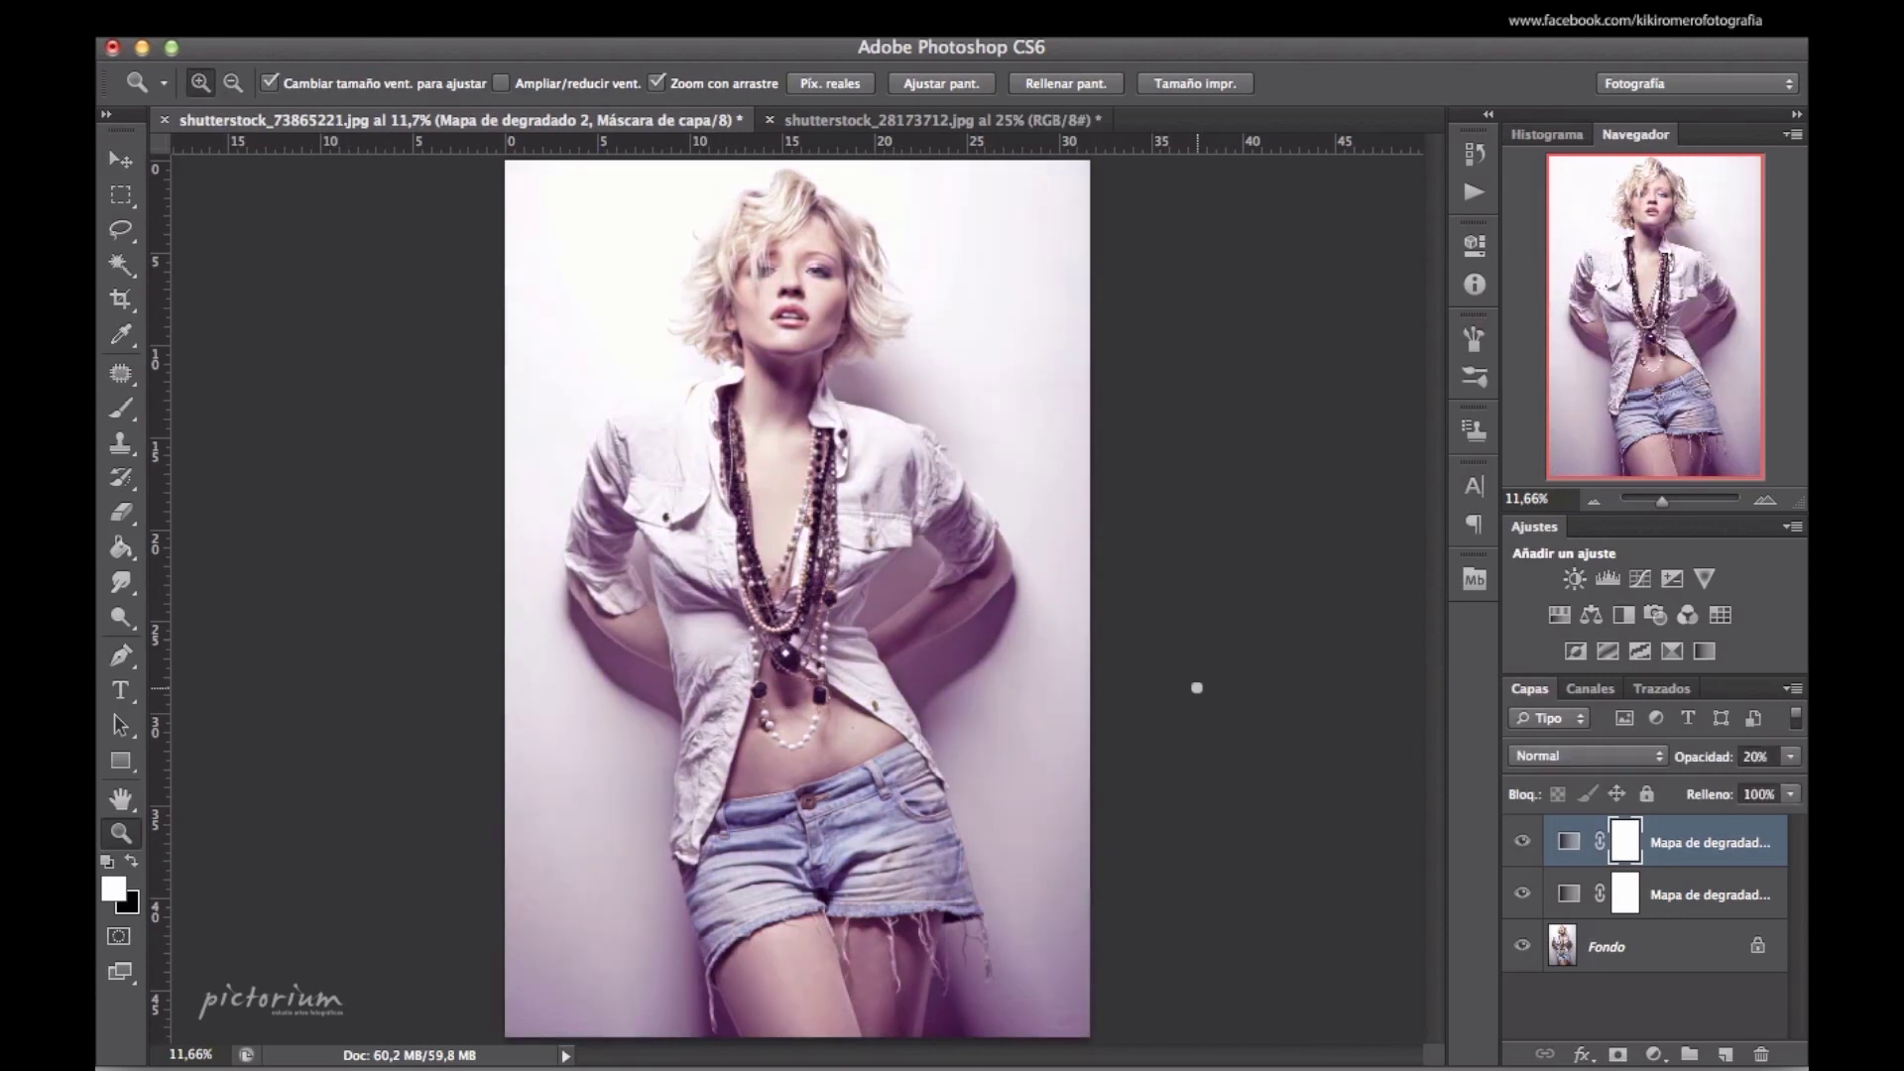